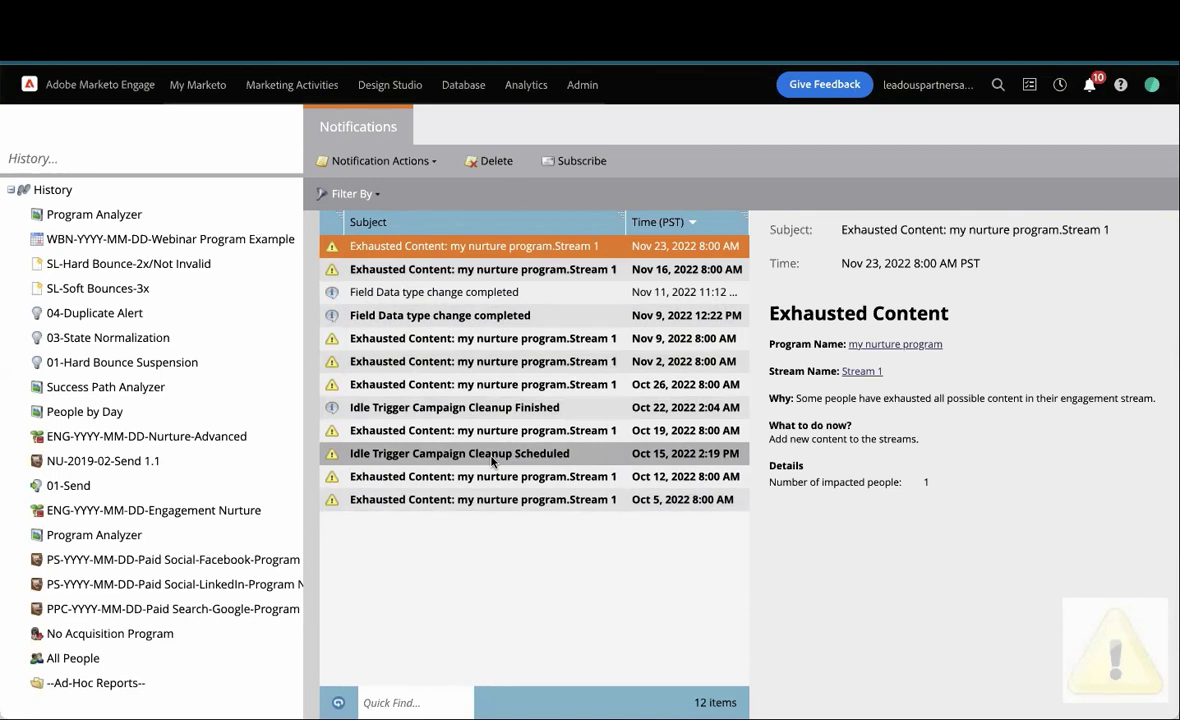
# Check the options for subscribing to Engagement notifications and close them without subscribing
pyautogui.click(596, 172)
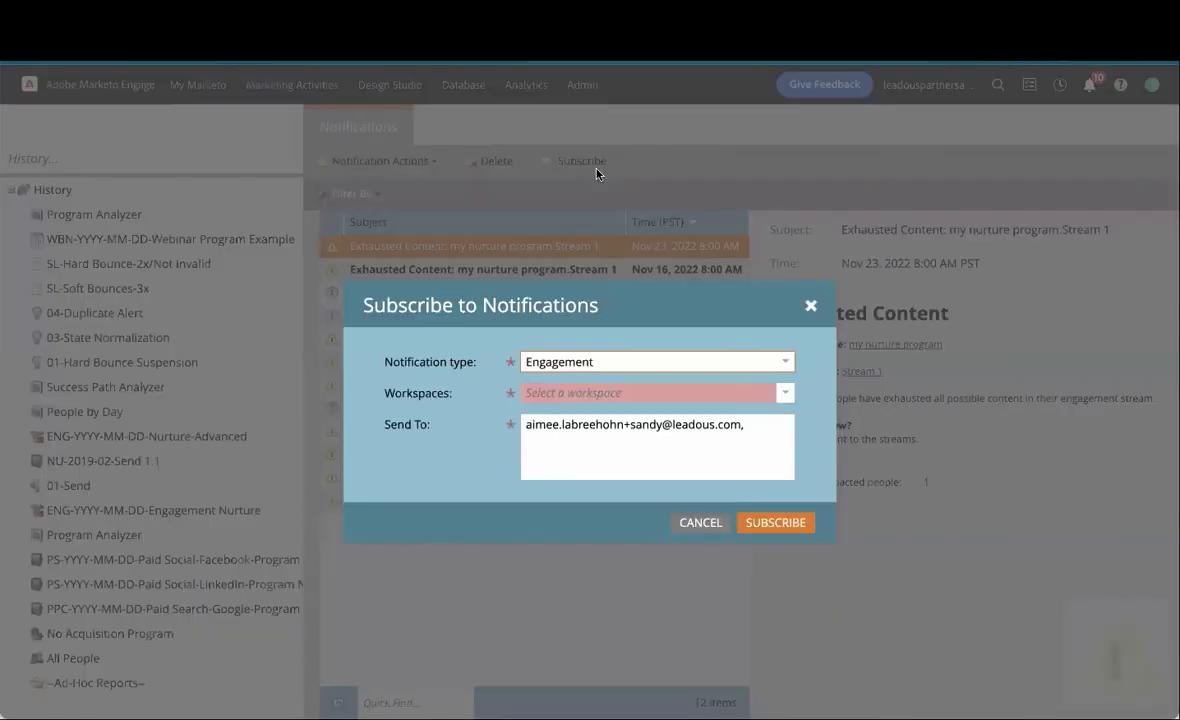
pyautogui.click(690, 522)
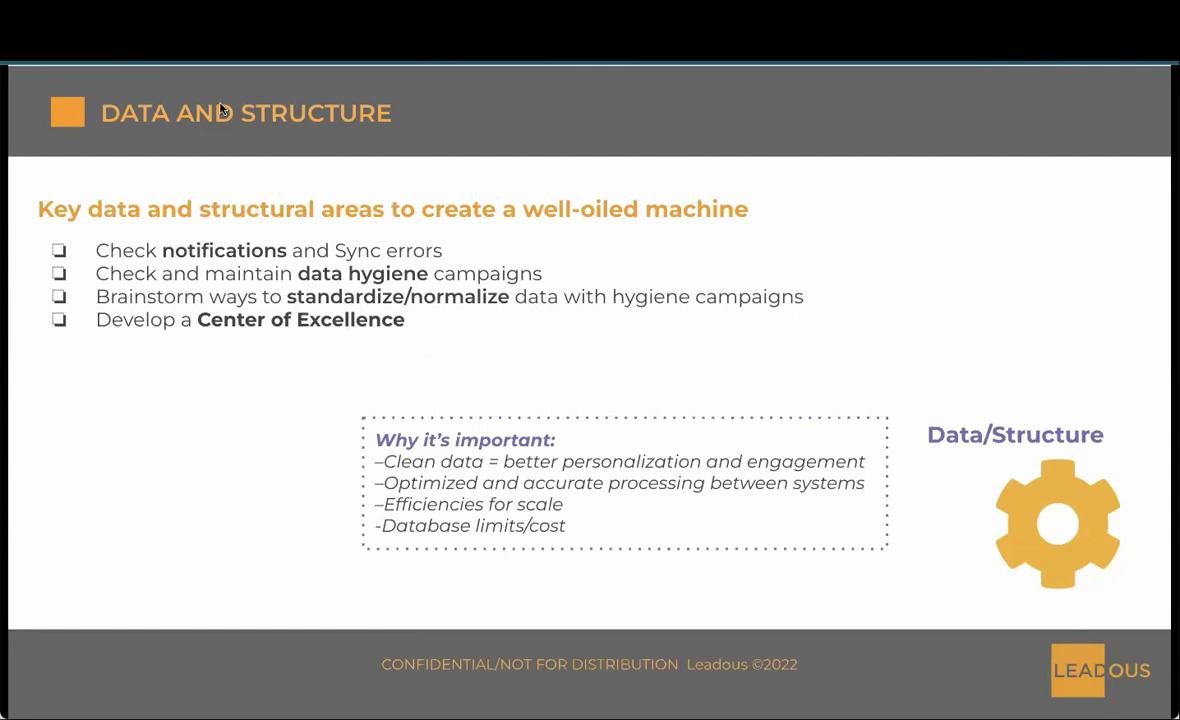
# Switch to Marketo Engage and expand the OP-2019-Database Management program in Marketing Activities to see its local assets and smart campaigns
pyautogui.hotkey('alt', 'Tab')
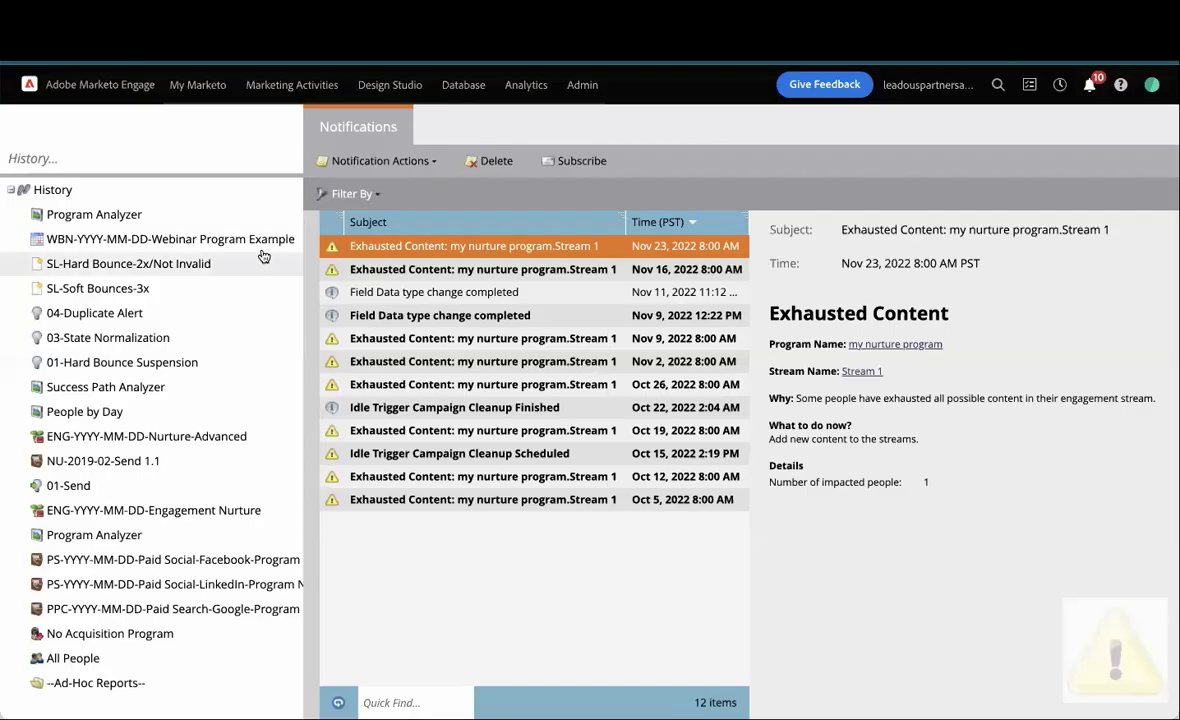
pyautogui.click(292, 86)
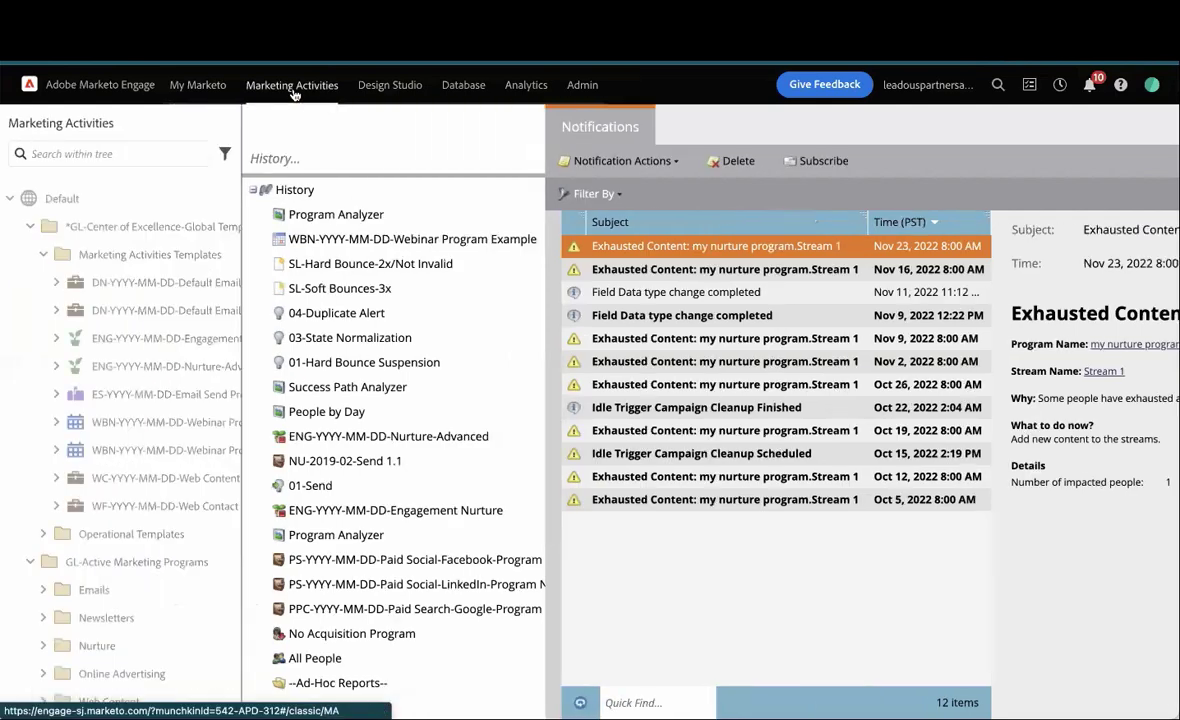
pyautogui.scroll(-1, 90, 383)
pyautogui.scroll(-7, 90, 383)
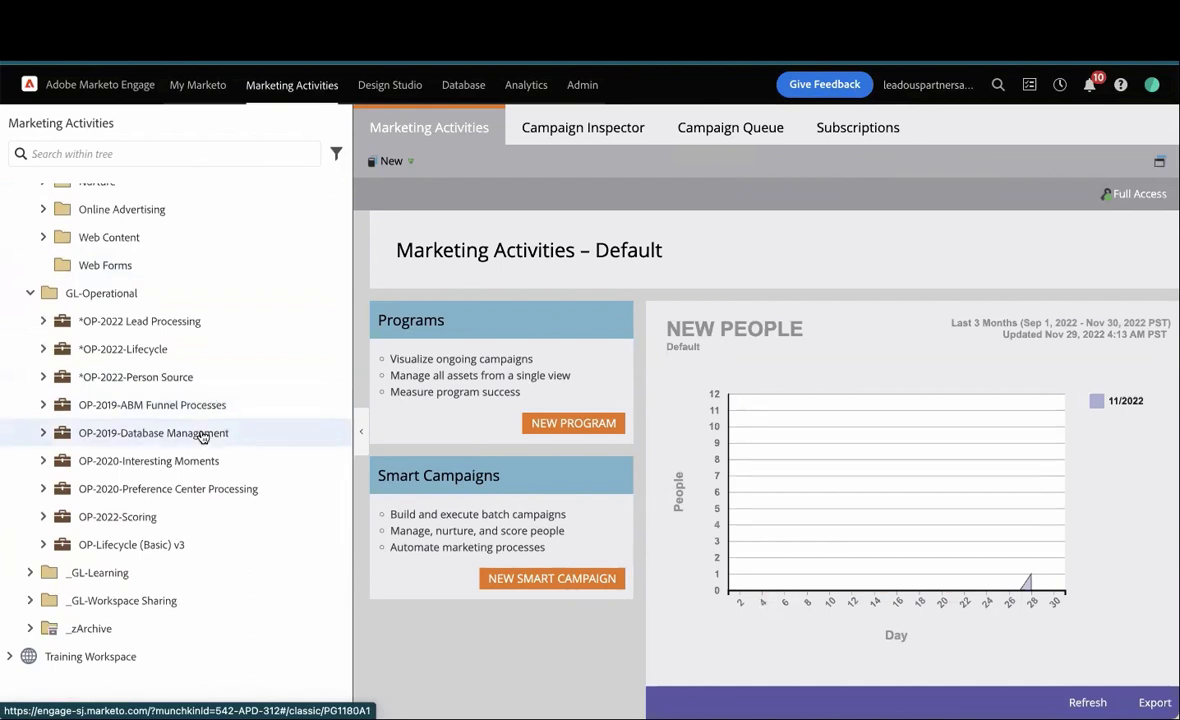
pyautogui.click(43, 433)
pyautogui.scroll(-5, 45, 437)
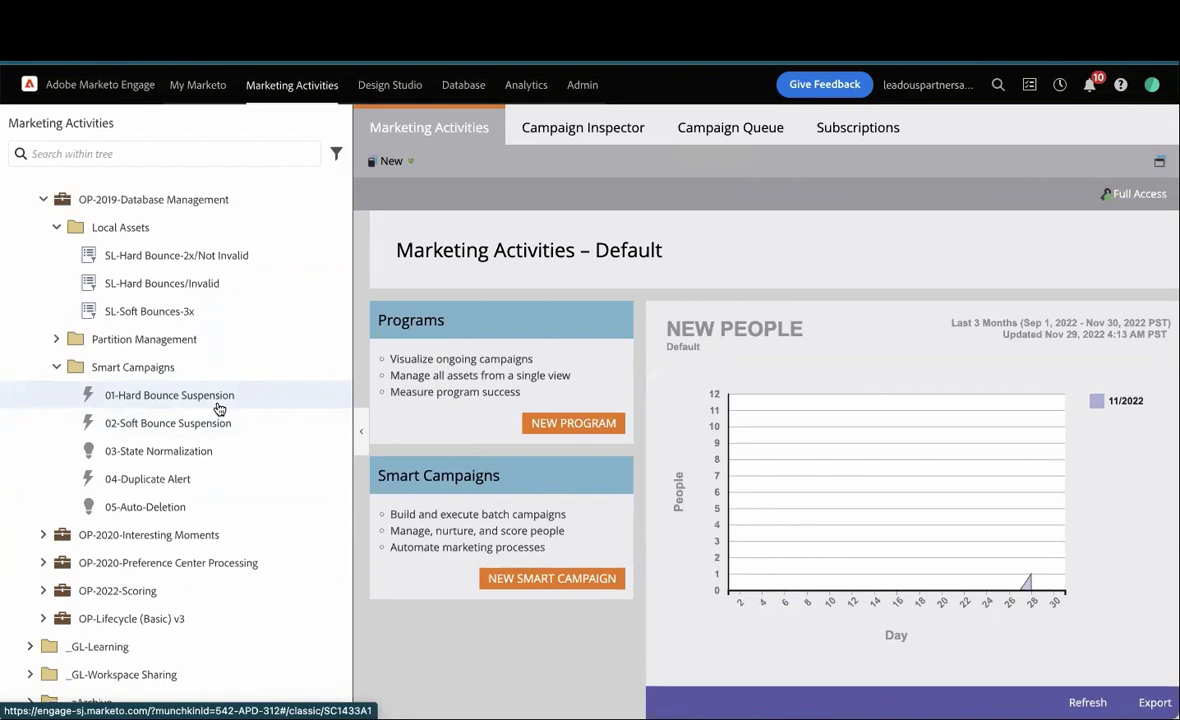
# Review the smart list filter and the Change Data Value flow choices of the 03-State Normalization campaign
pyautogui.click(213, 451)
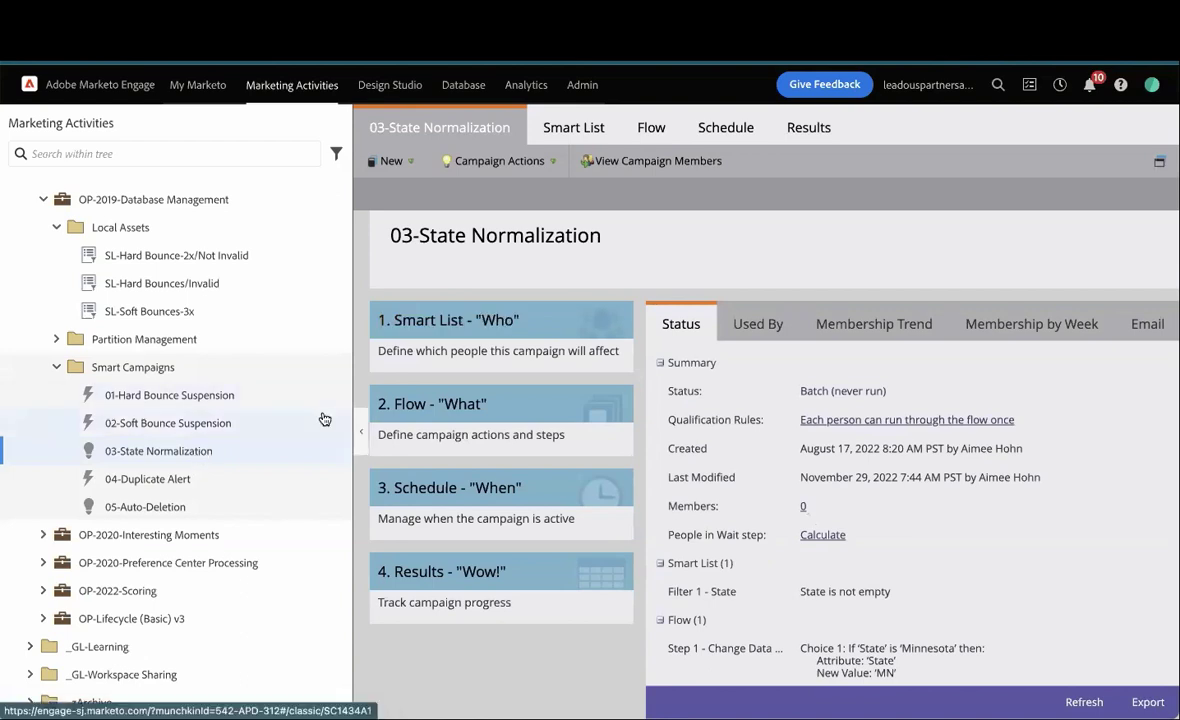
pyautogui.click(572, 130)
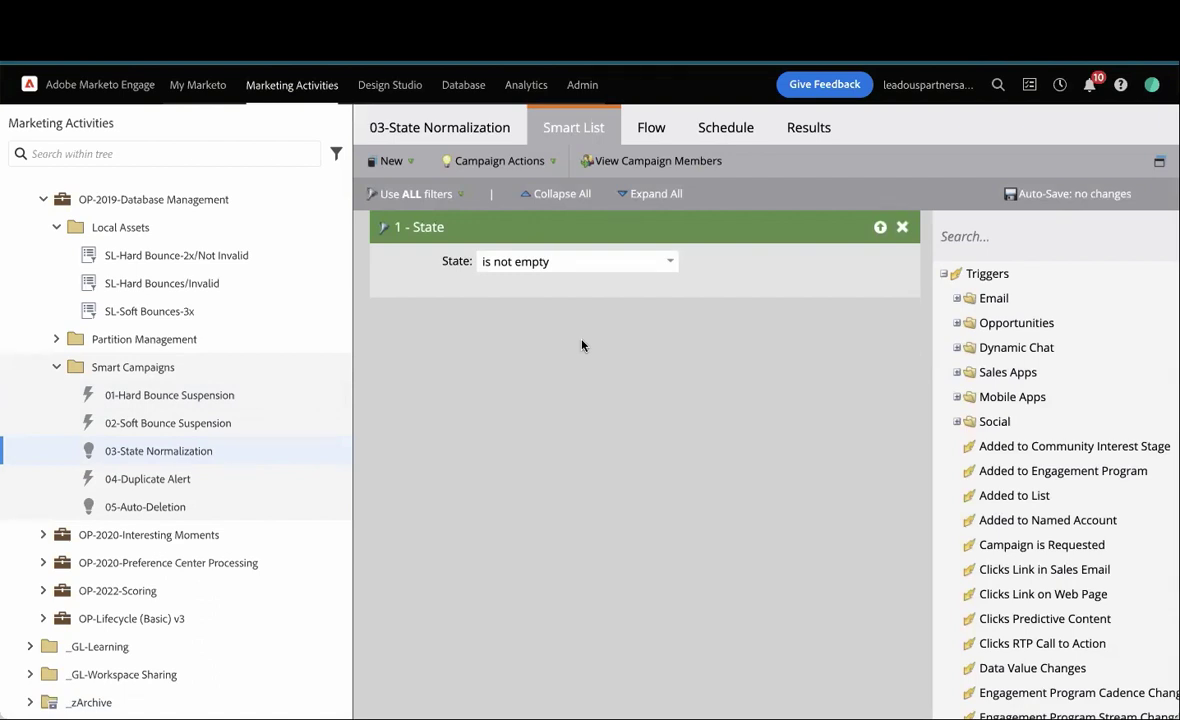
pyautogui.click(648, 132)
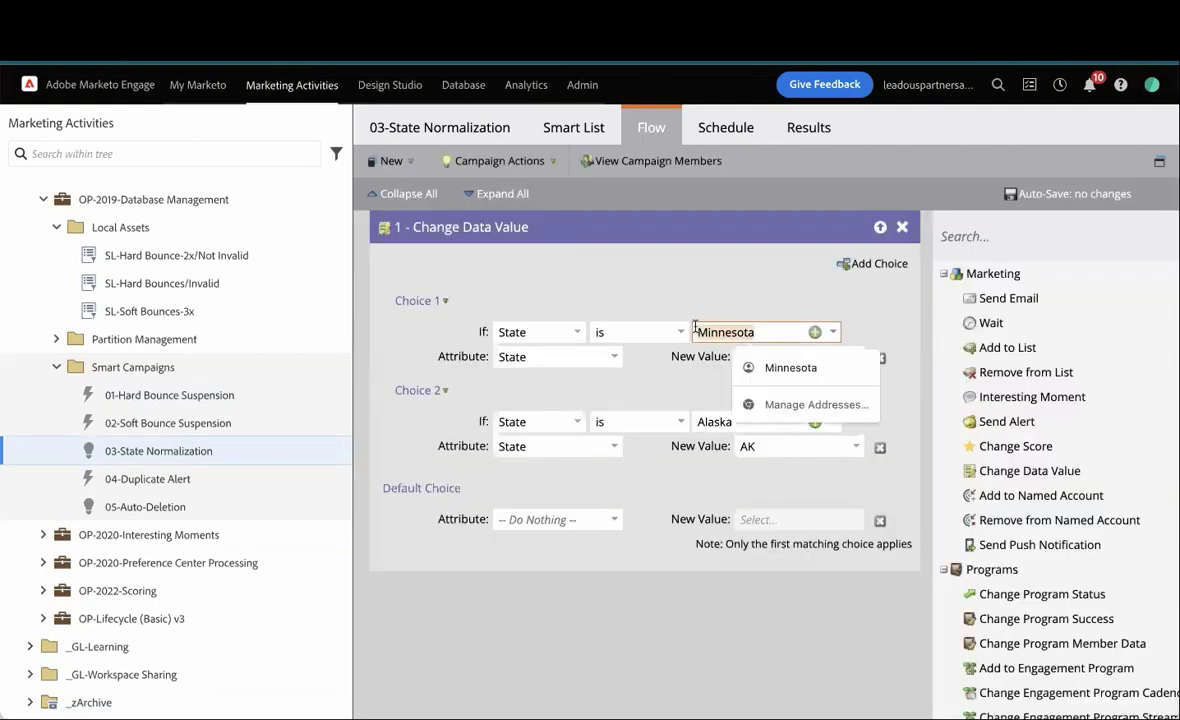
pyautogui.click(650, 298)
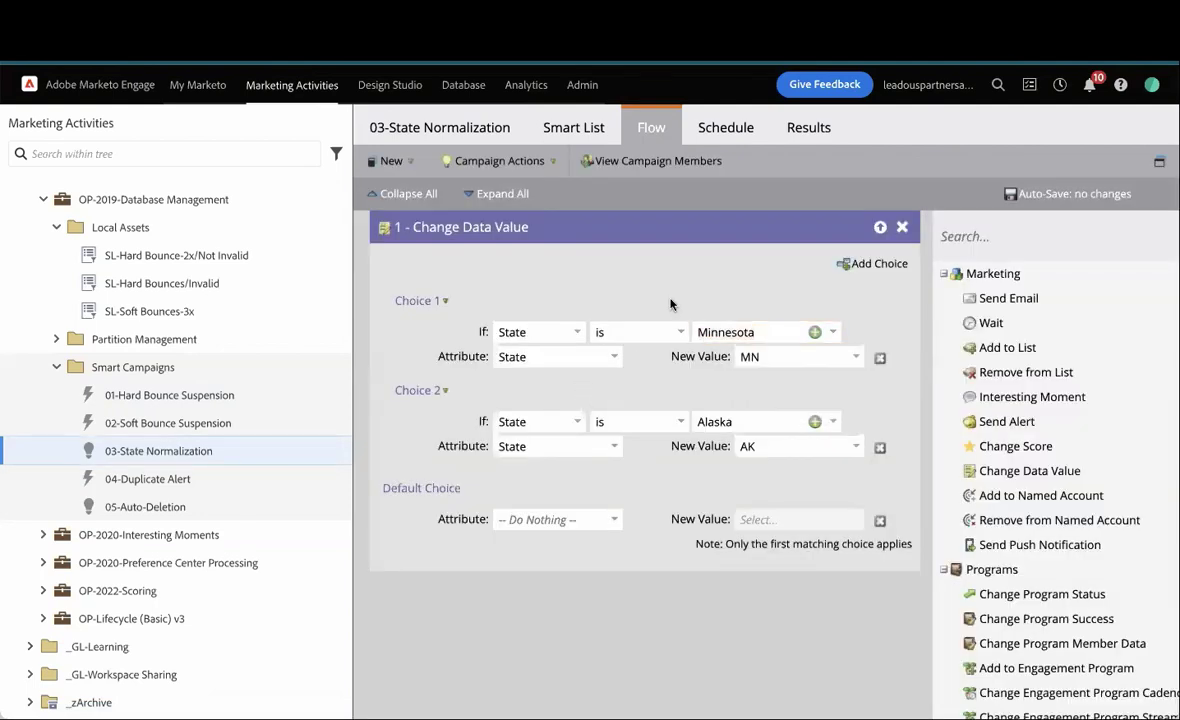
pyautogui.click(755, 360)
pyautogui.click(743, 410)
# Open the 04-Duplicate Alert campaign's smart list and keep Email Address as the field in the Duplicate Fields filter
pyautogui.click(256, 484)
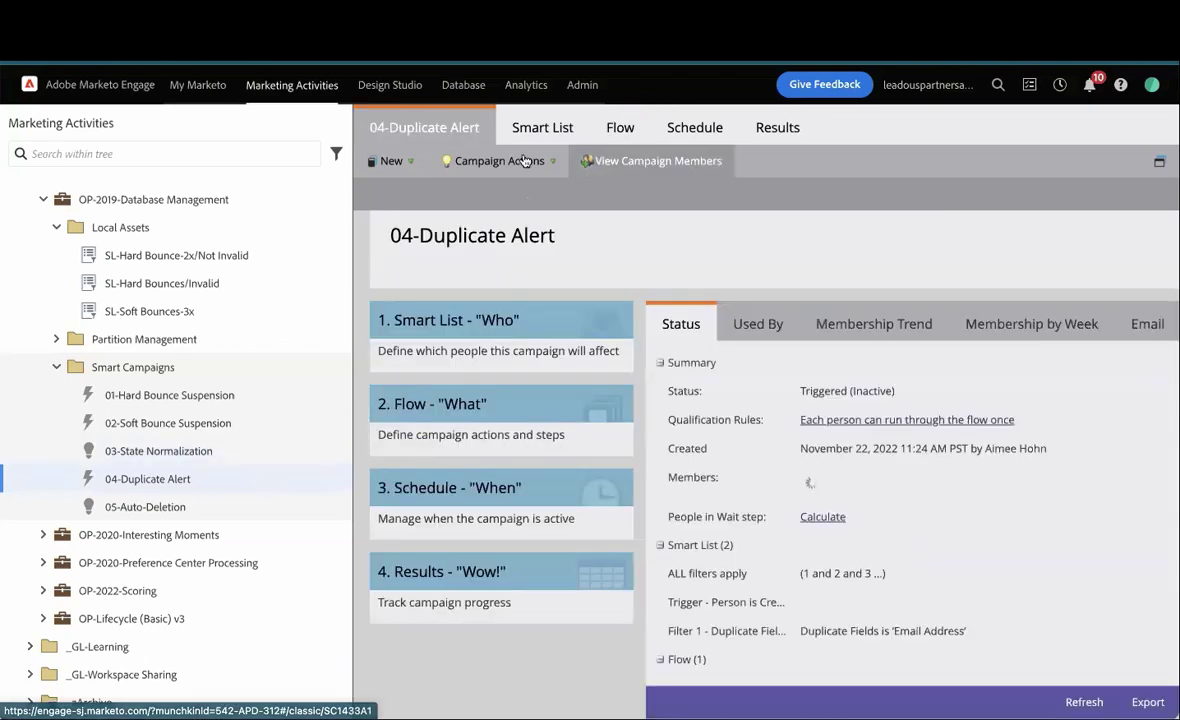
pyautogui.click(540, 128)
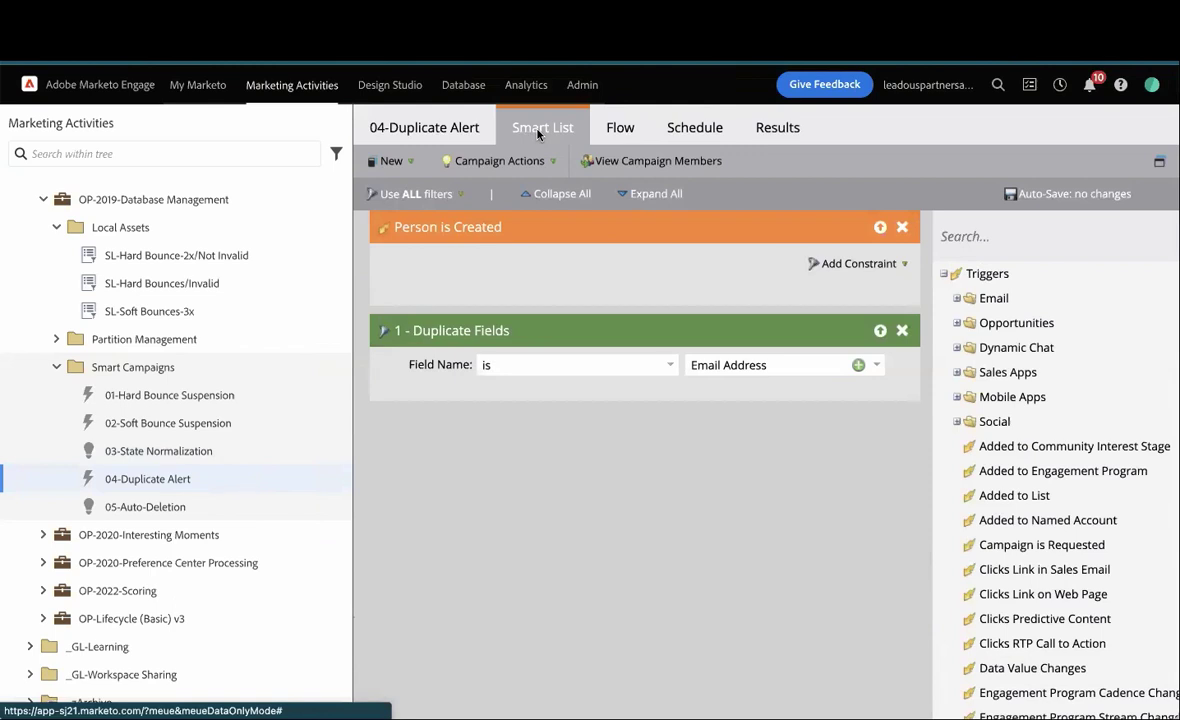
pyautogui.click(878, 366)
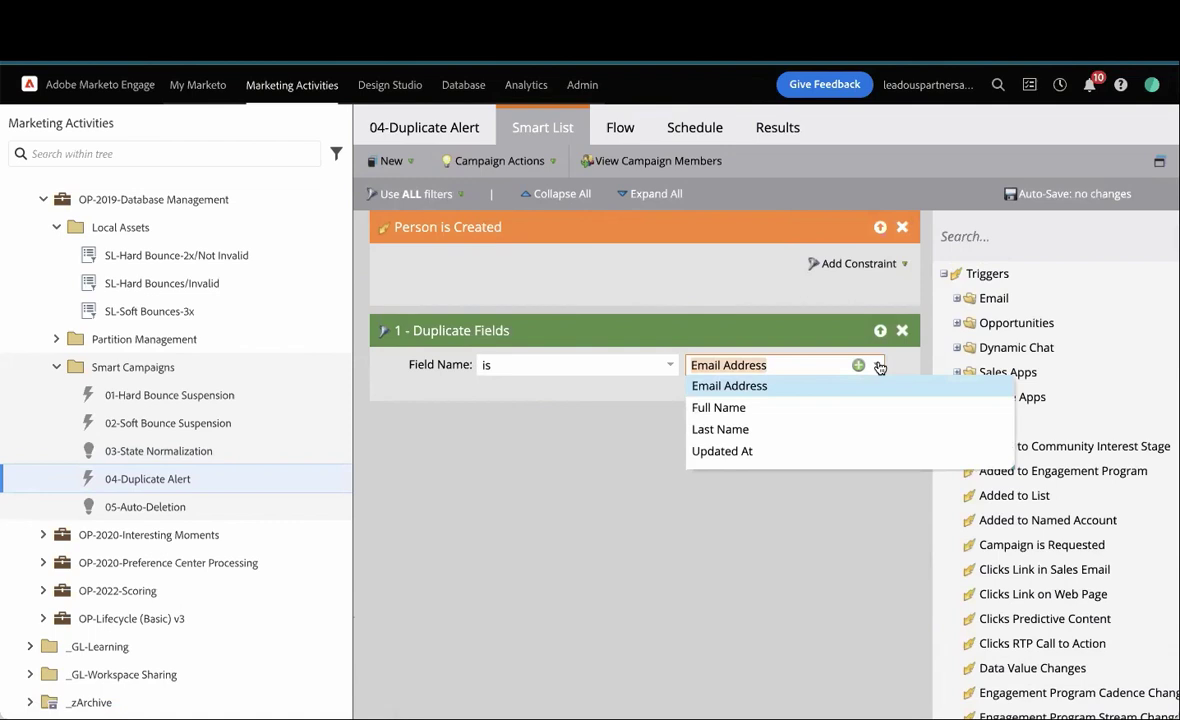
pyautogui.click(729, 385)
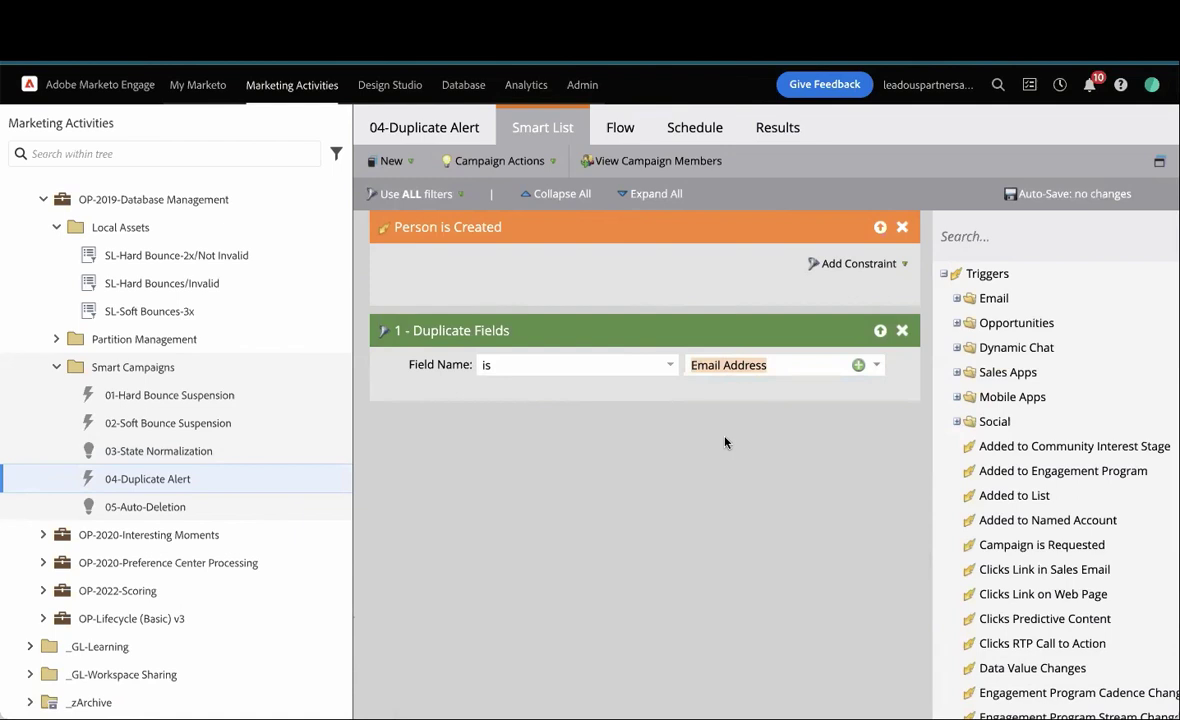
# Set Send To to None in the Send Alert flow step of the 04-Duplicate Alert campaign
pyautogui.click(619, 129)
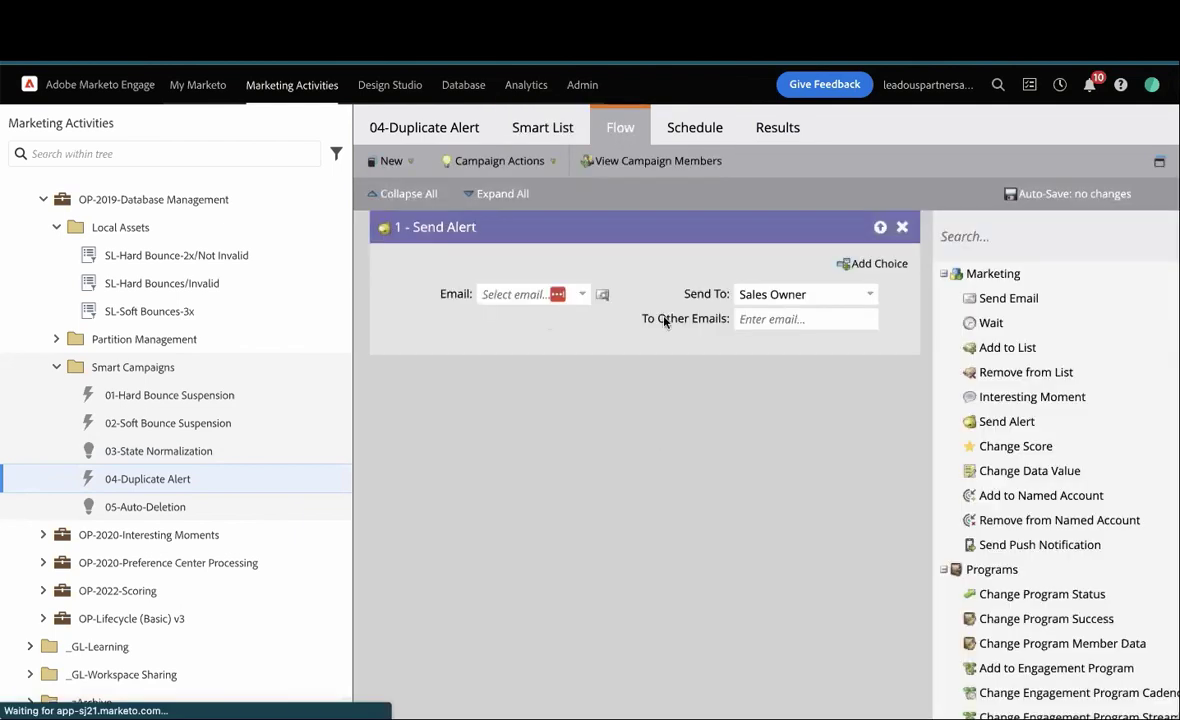
pyautogui.click(858, 294)
pyautogui.click(795, 316)
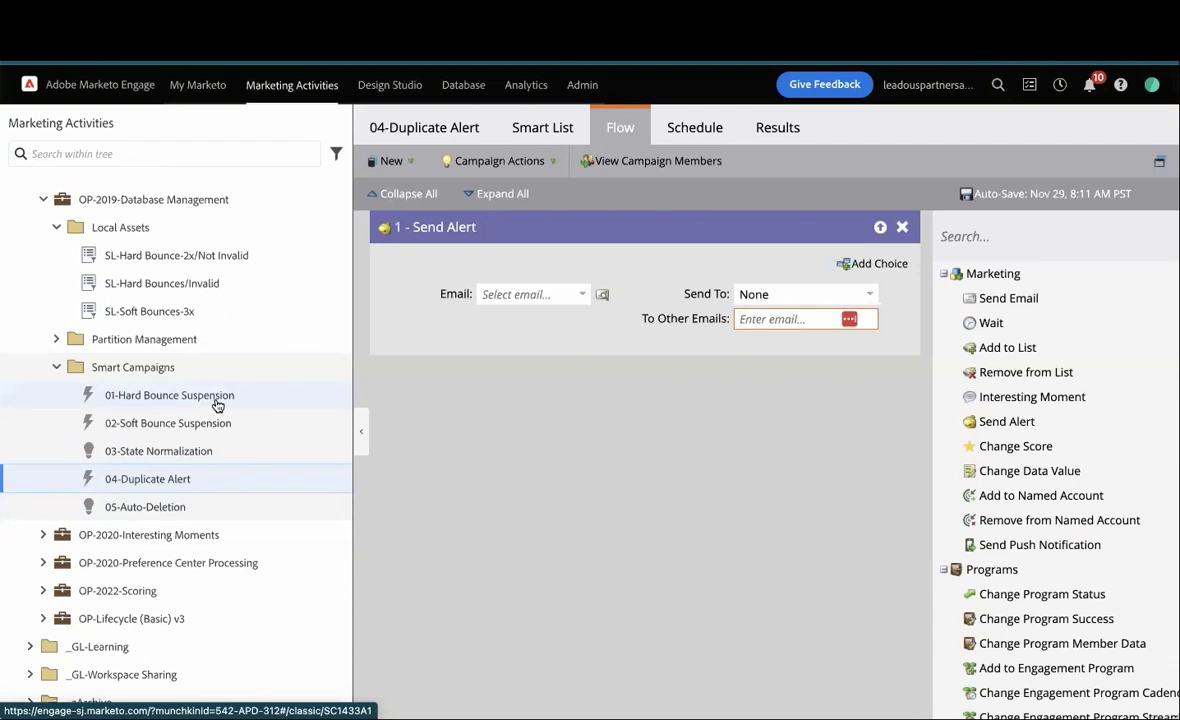
pyautogui.click(241, 62)
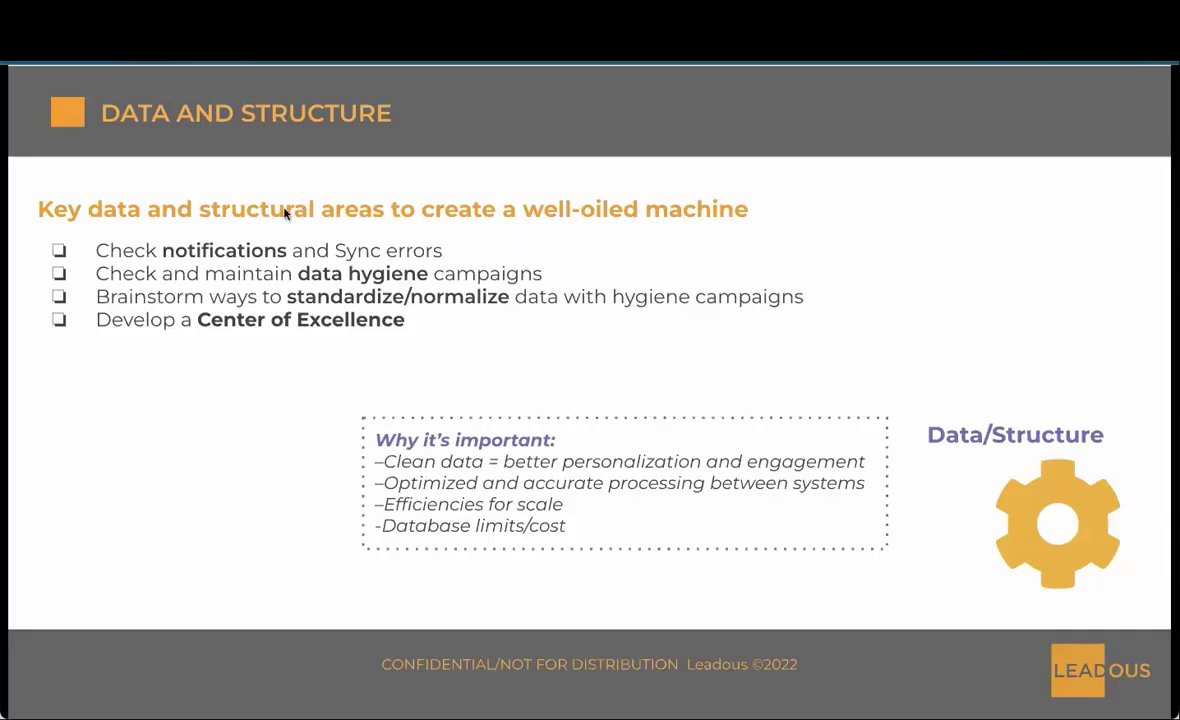
pyautogui.click(222, 470)
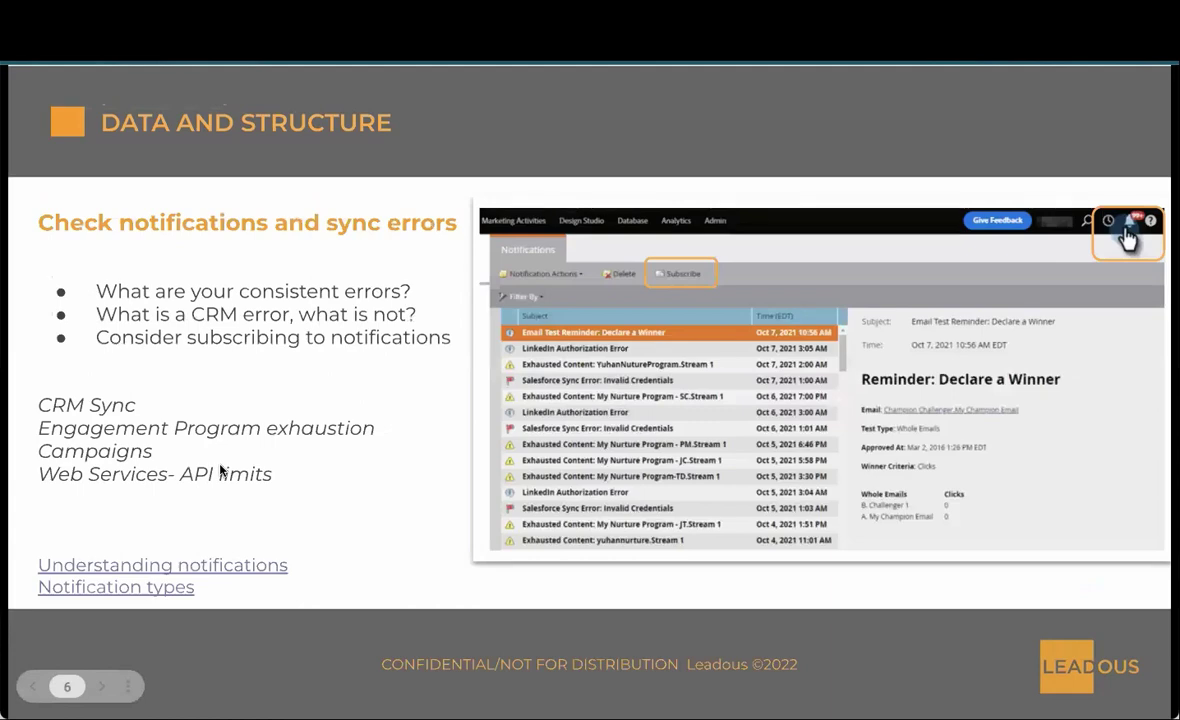
pyautogui.click(222, 470)
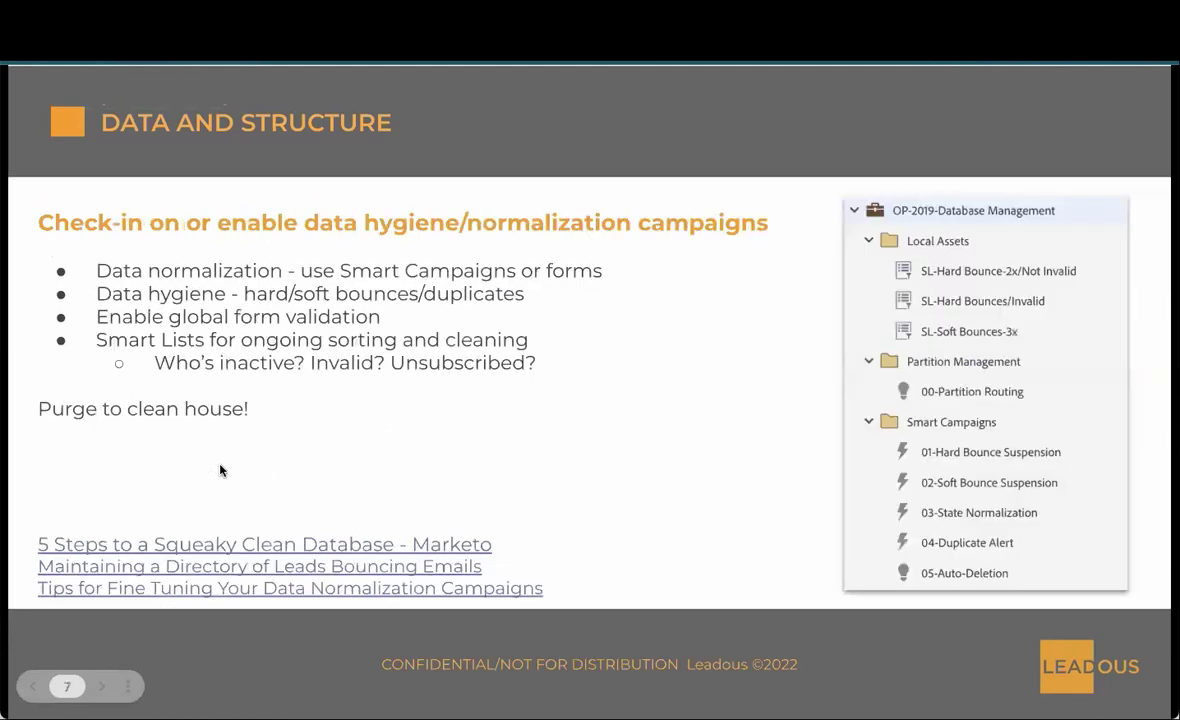
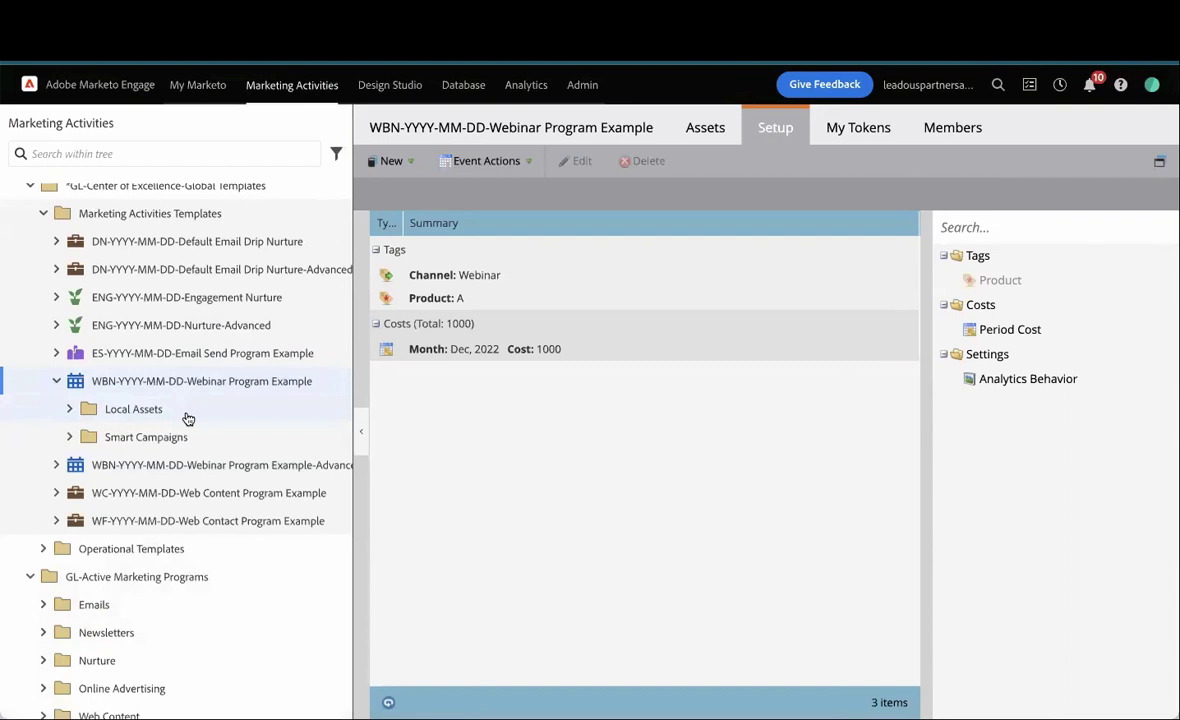
# Look over the local email assets of WBN-YYYY-MM-DD-Webinar Program Example and view the program's member list
pyautogui.moveTo(133, 409)
pyautogui.mouseDown()
pyautogui.moveTo(158, 413)
pyautogui.moveTo(145, 402)
pyautogui.mouseUp()
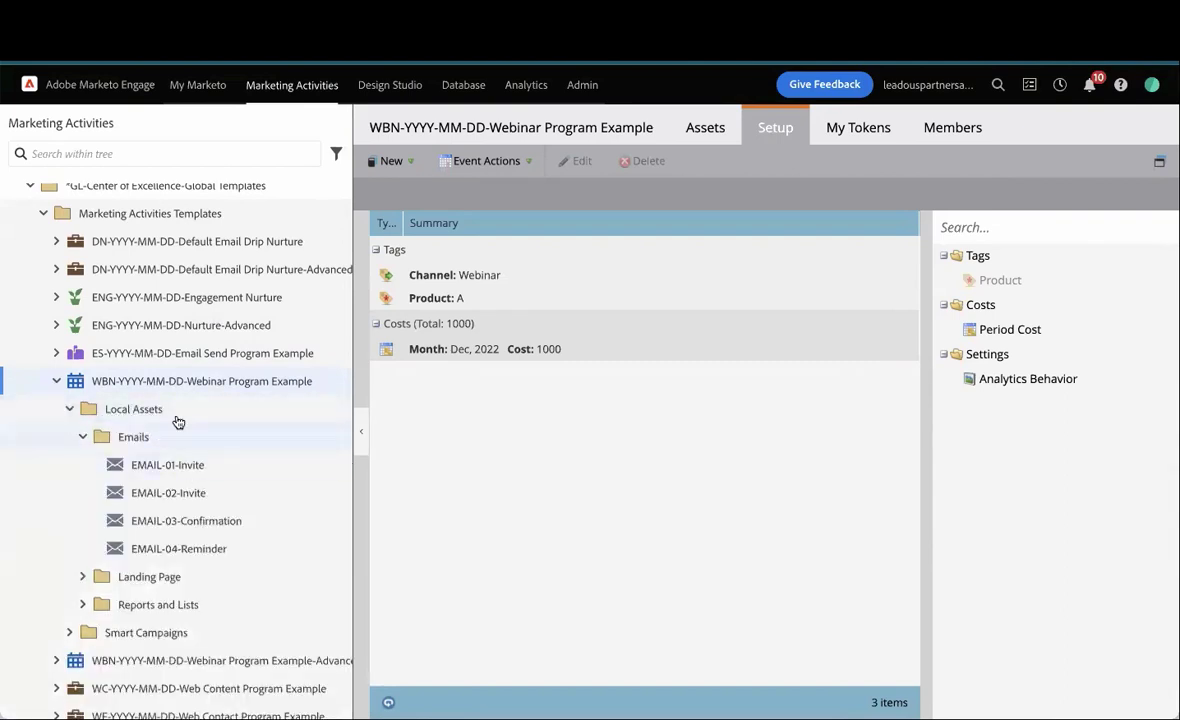
pyautogui.doubleClick(133, 437)
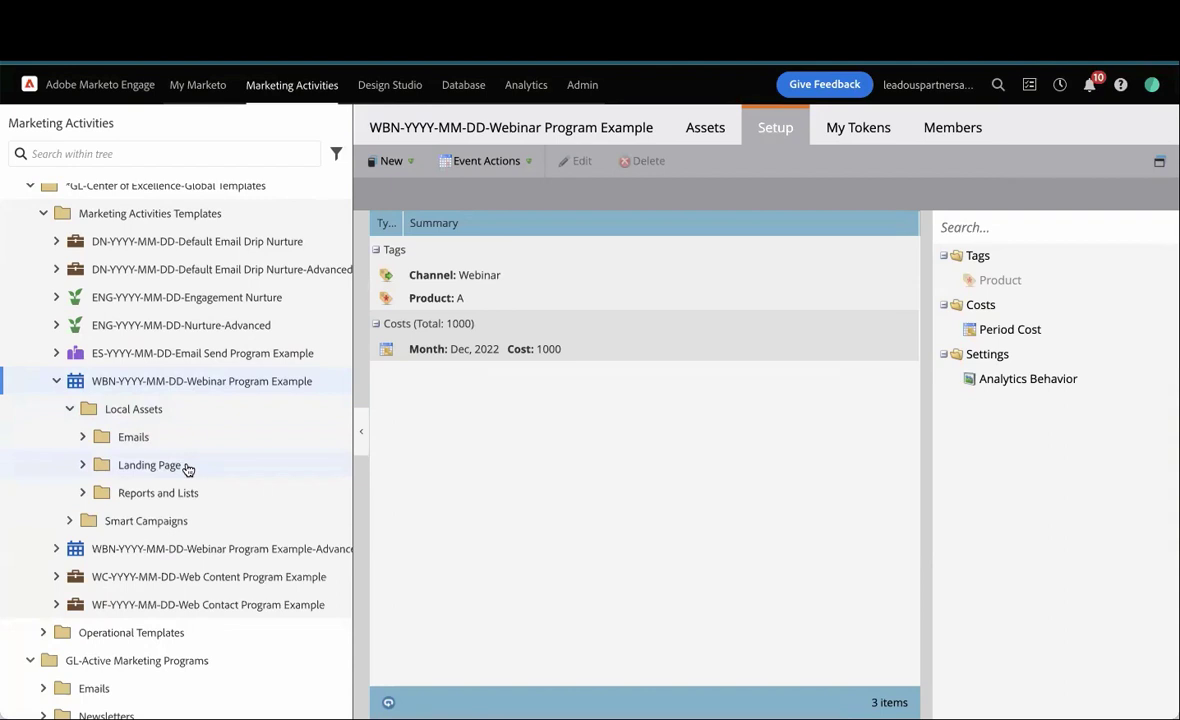
pyautogui.click(117, 386)
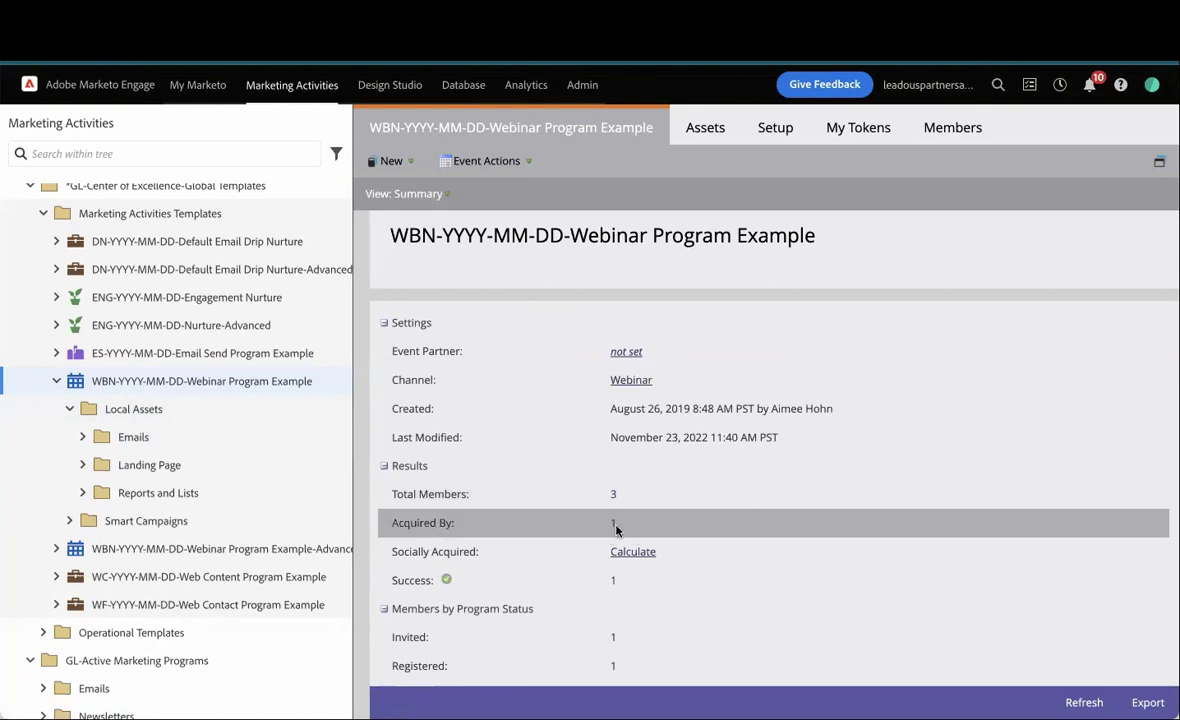
pyautogui.click(928, 134)
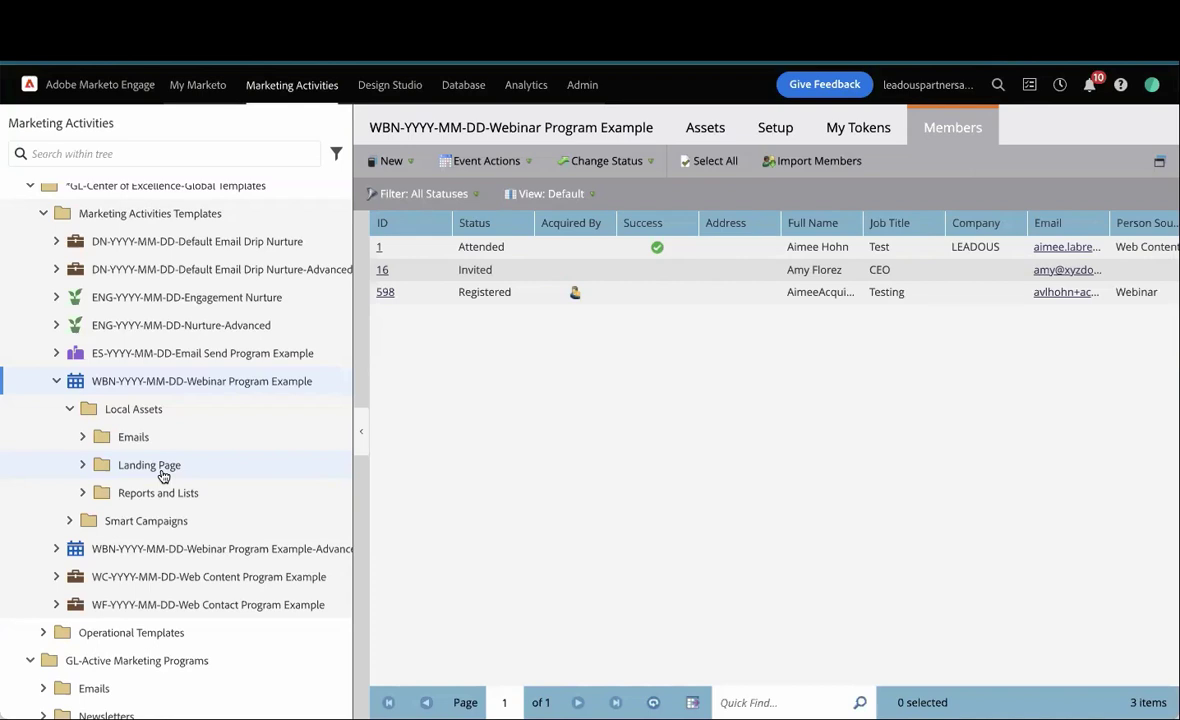
# Examine the Fills Out Form trigger in the smart list of the webinar program's 02-Registered campaign
pyautogui.click(69, 521)
pyautogui.scroll(-1, 108, 504)
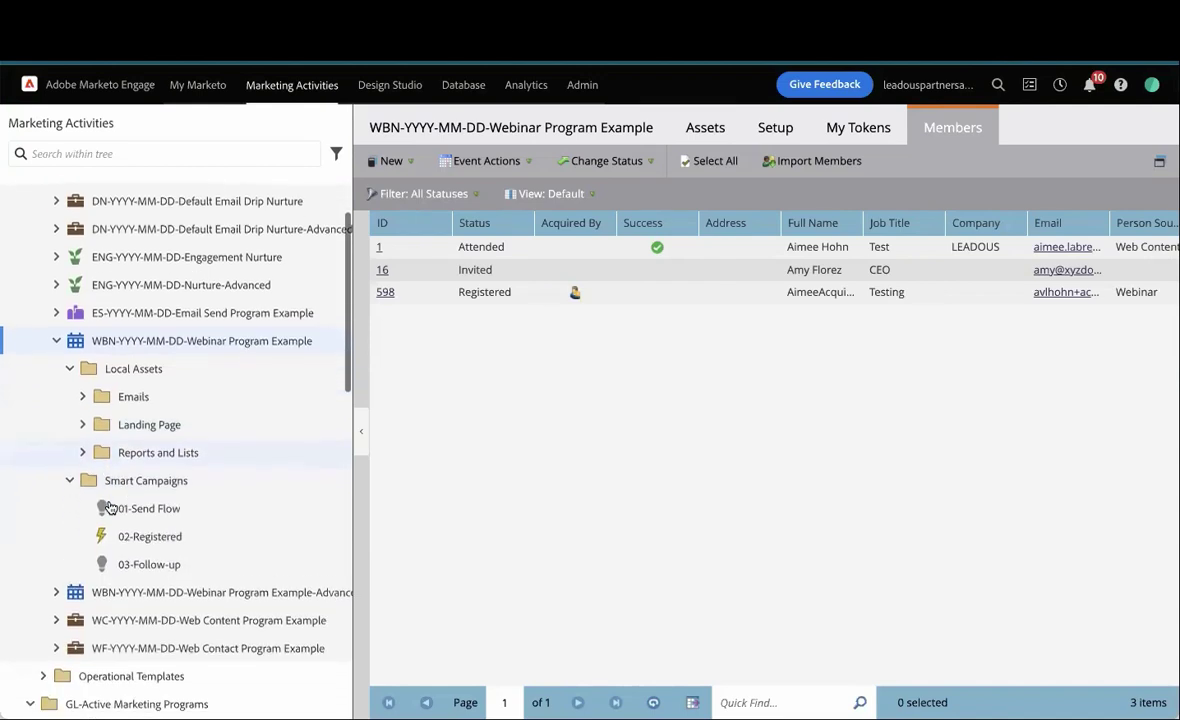
pyautogui.click(164, 545)
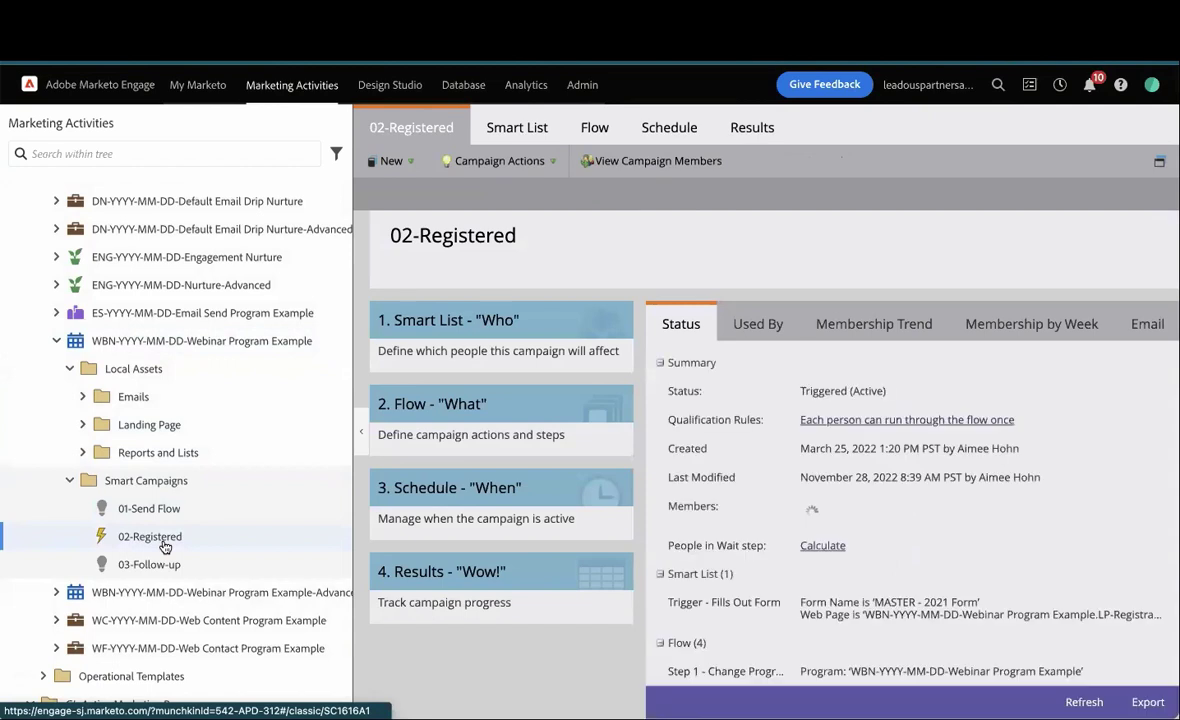
pyautogui.click(512, 129)
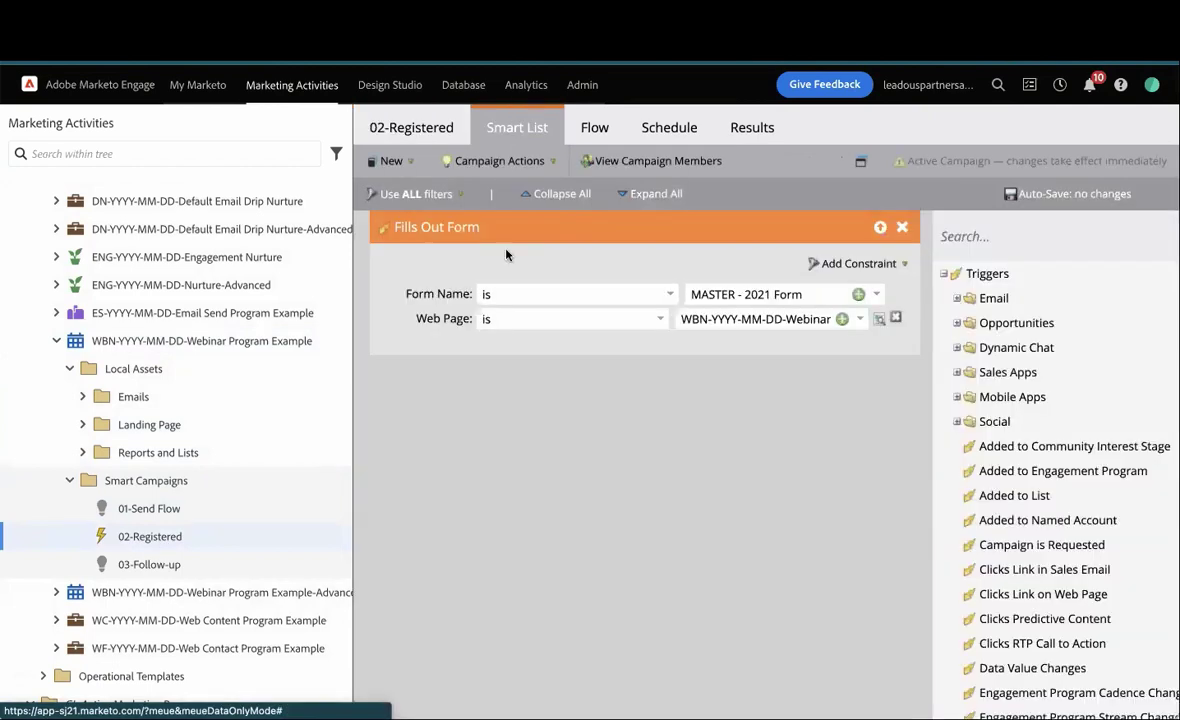
pyautogui.moveTo(804, 293); pyautogui.dragTo(688, 294)
pyautogui.click(695, 251)
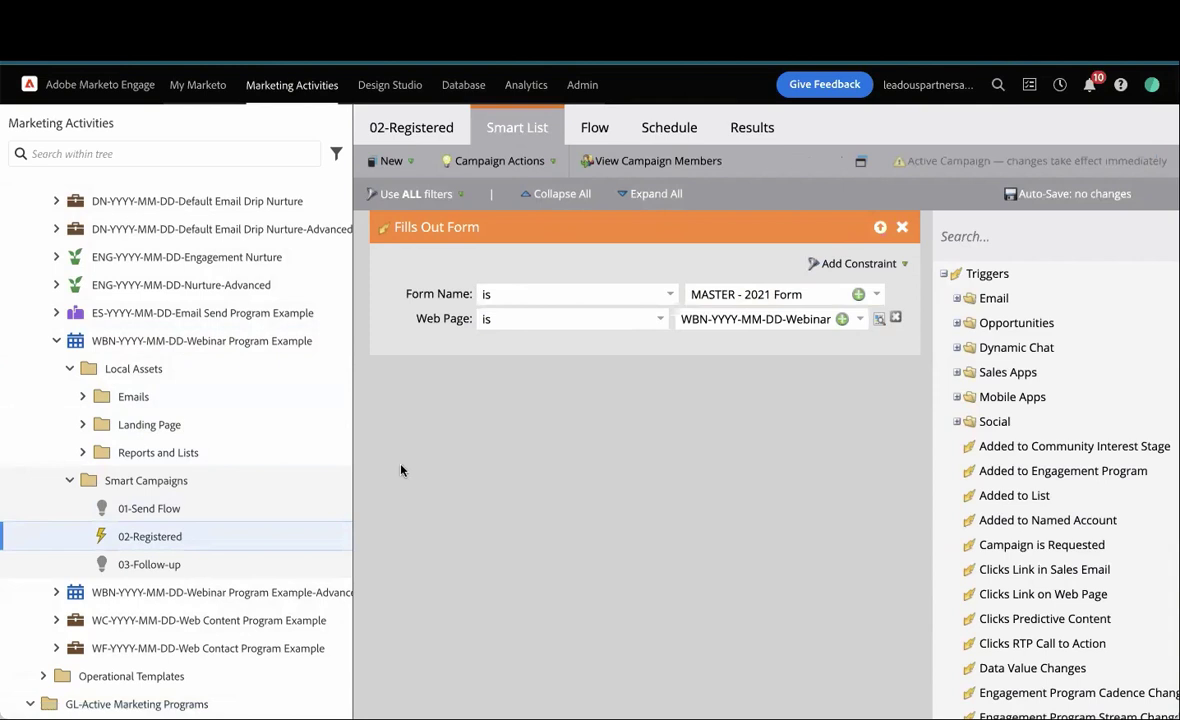
# Examine the 02-Registered flow's Change Data Value step that sets the Acquisition Program when it is empty
pyautogui.click(595, 128)
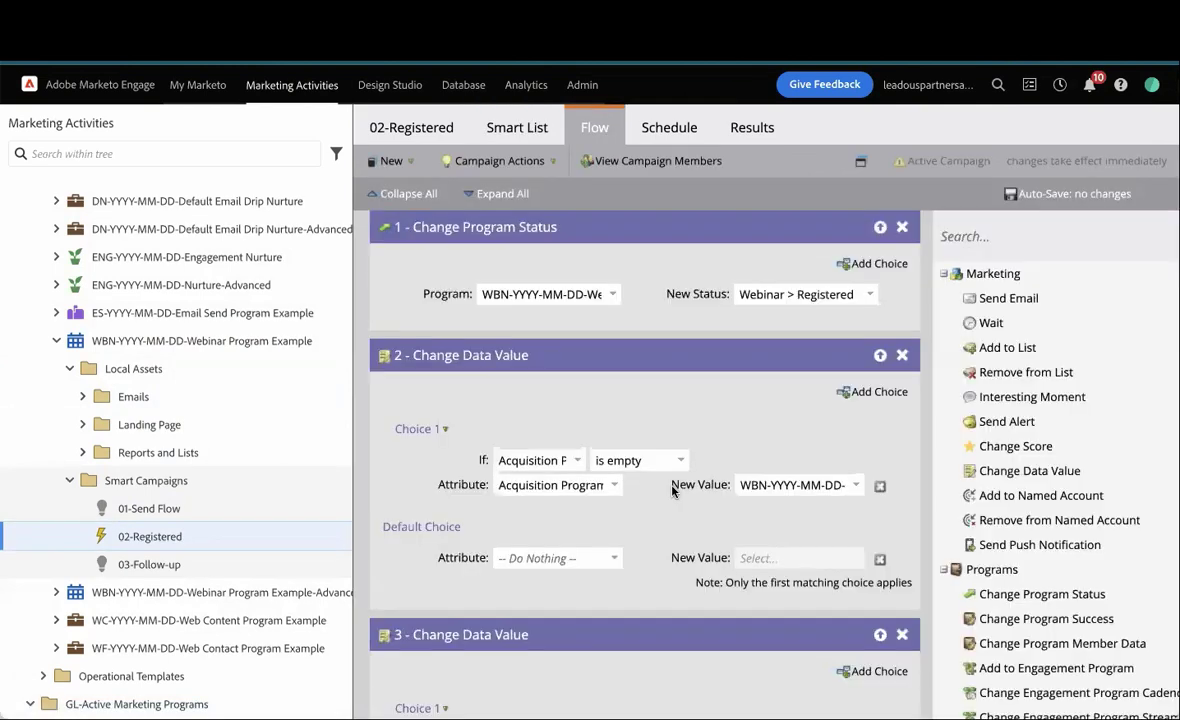
pyautogui.scroll(-1, 655, 461)
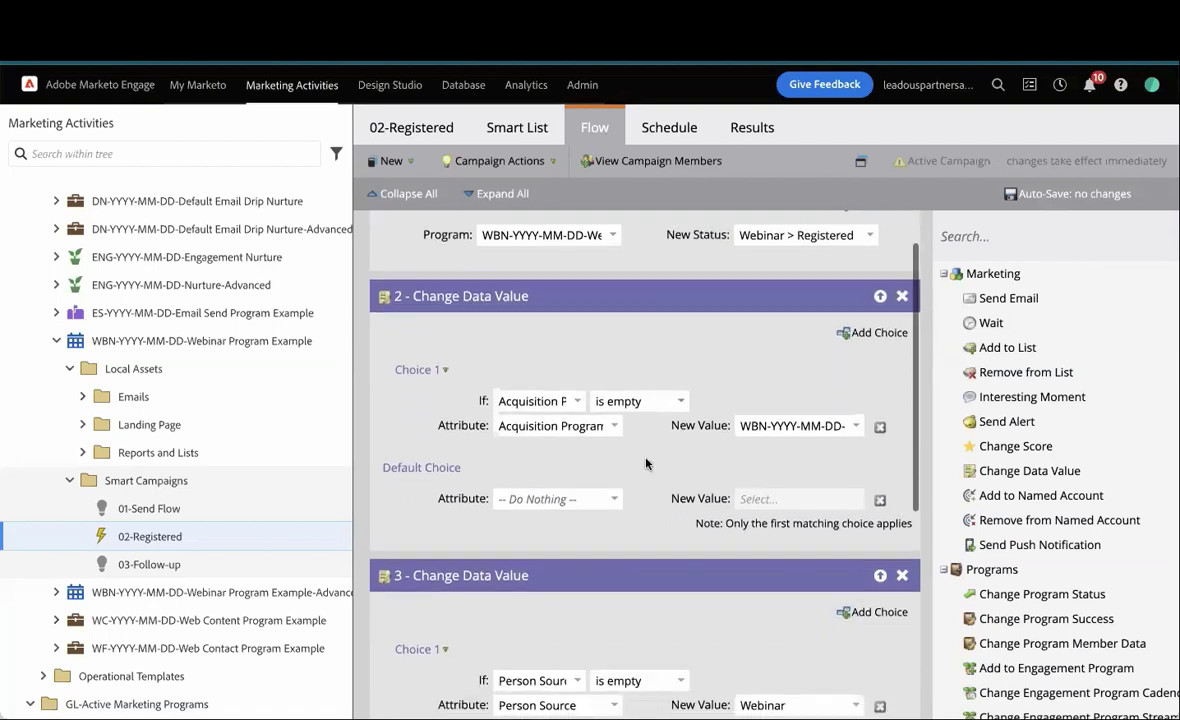
pyautogui.click(519, 402)
pyautogui.moveTo(519, 402); pyautogui.dragTo(646, 401)
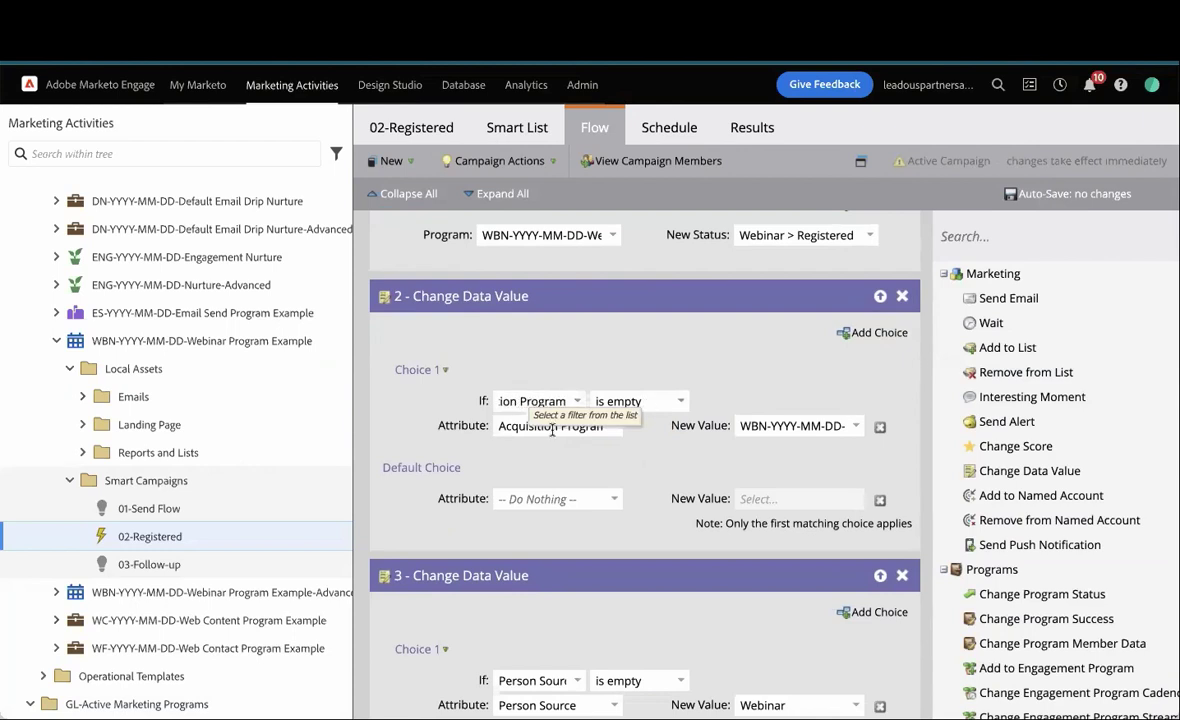
pyautogui.click(783, 428)
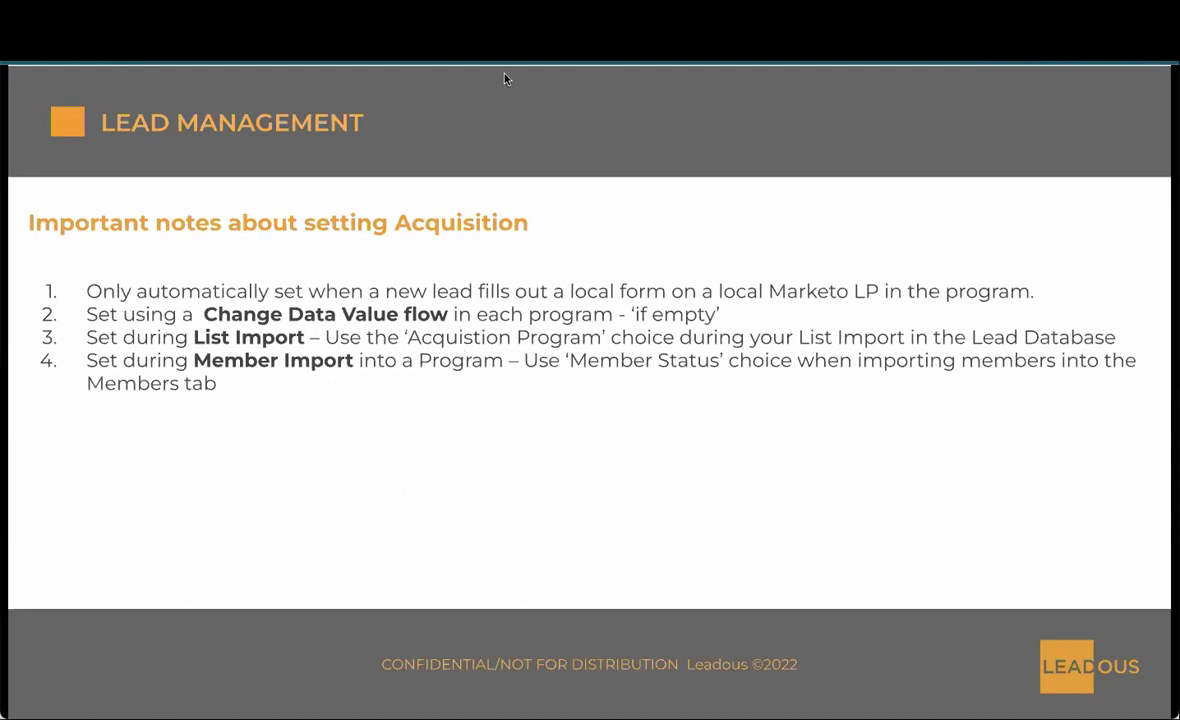
# Switch to Marketo and check the Import Members options for WBN-YYYY-MM-DD-Webinar Program Example, cancel without importing, and collapse the program
pyautogui.hotkey('alt', 'Tab')
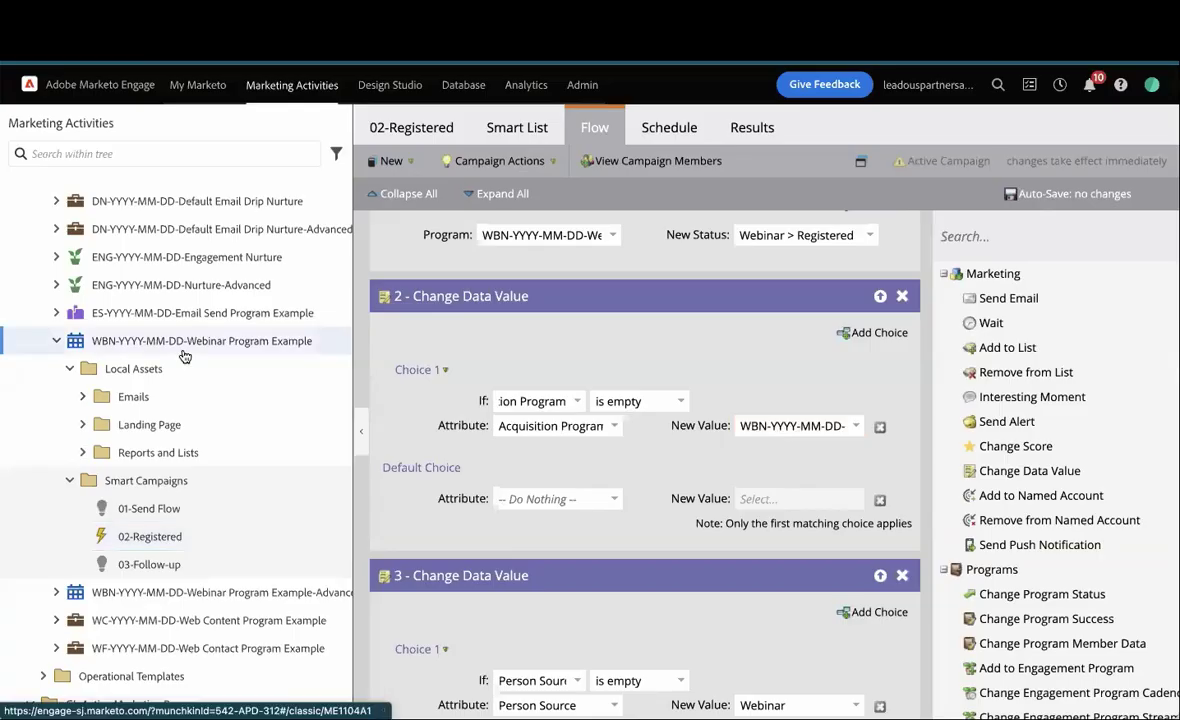
pyautogui.click(184, 350)
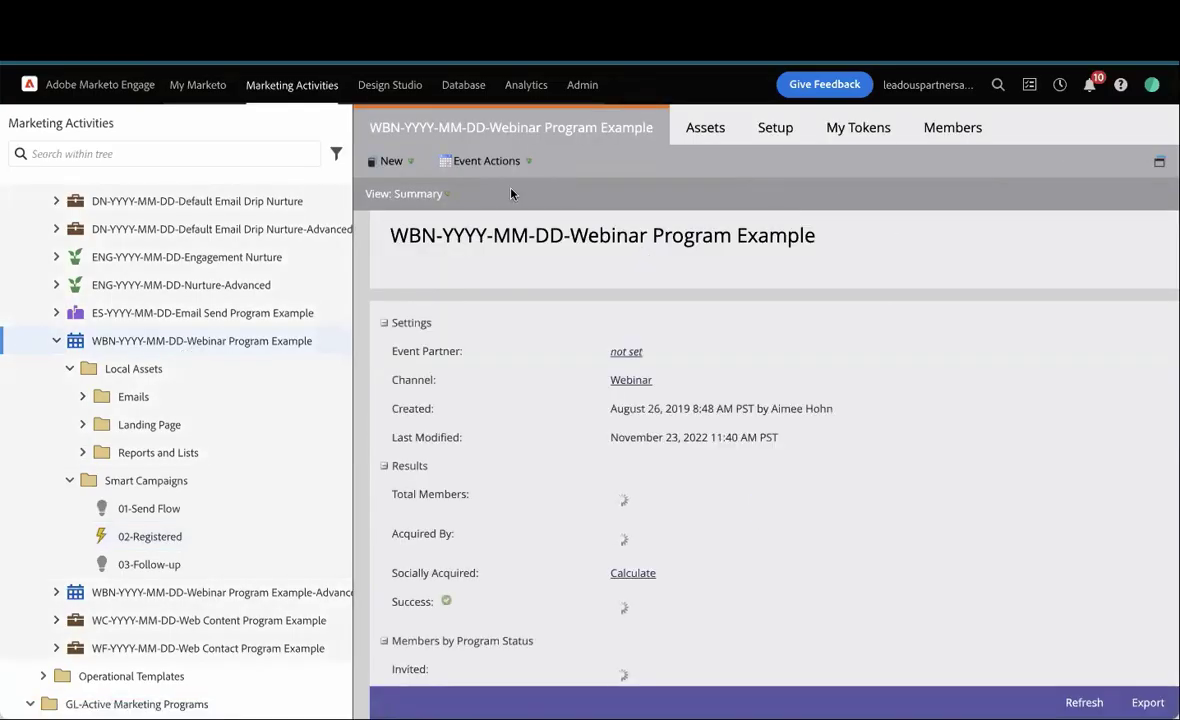
pyautogui.click(530, 168)
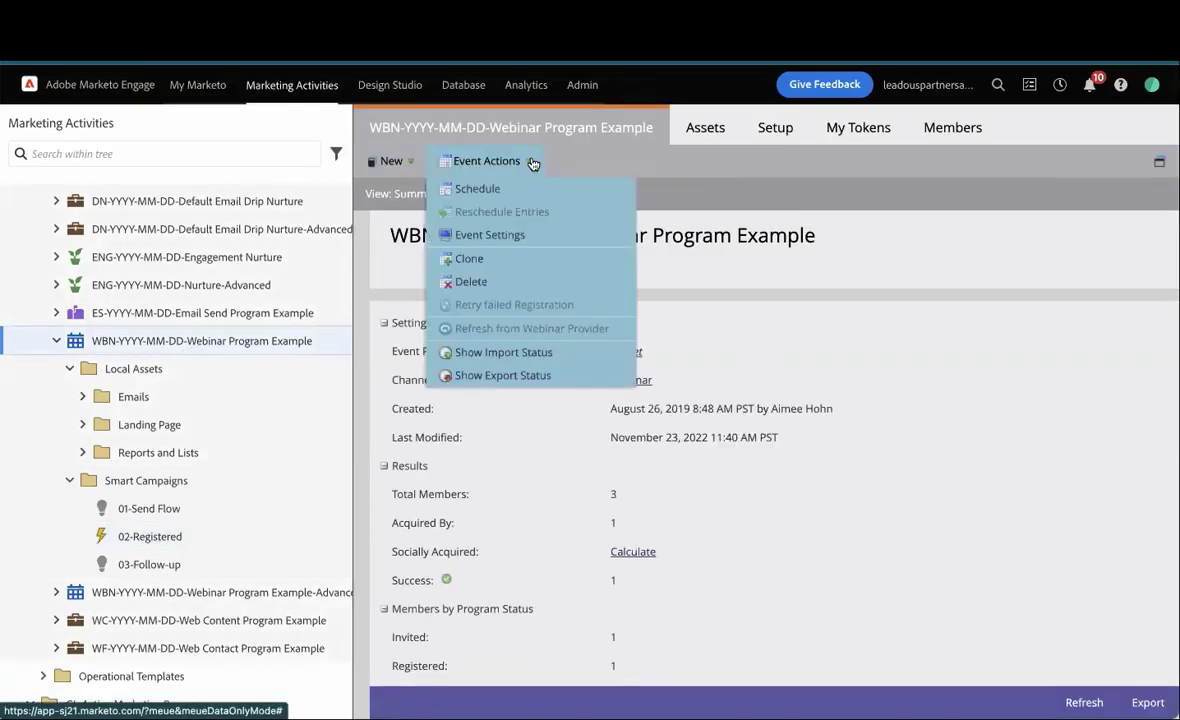
pyautogui.click(950, 128)
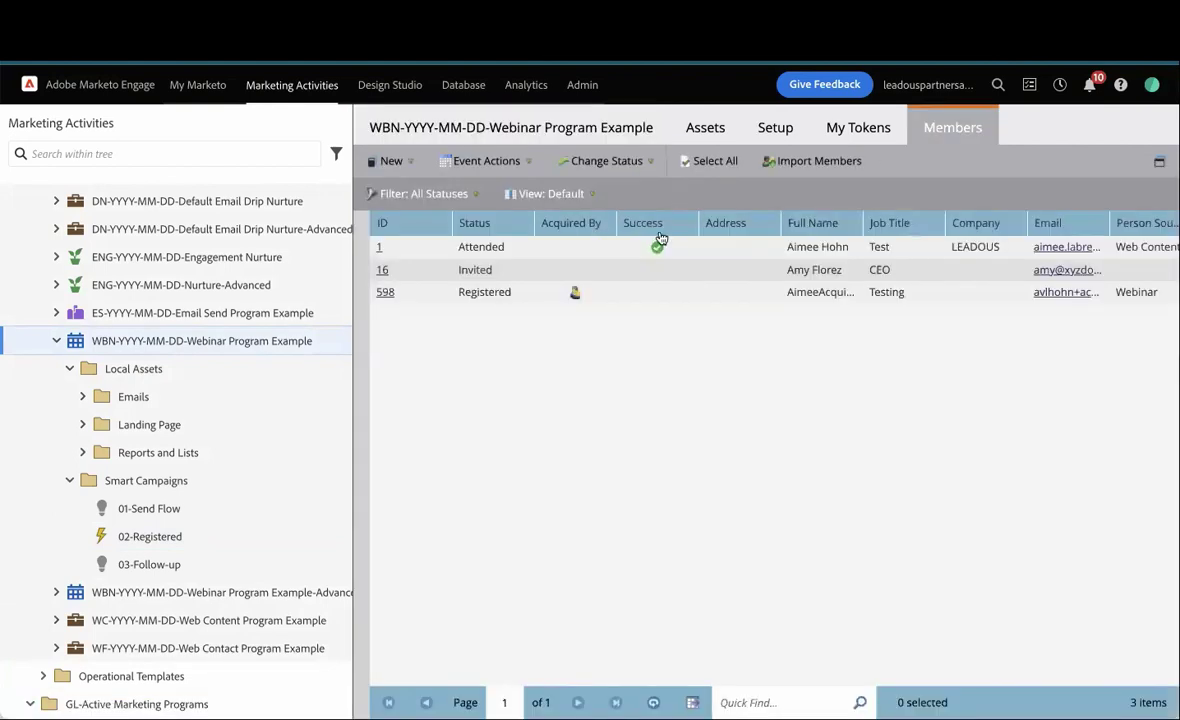
pyautogui.click(833, 169)
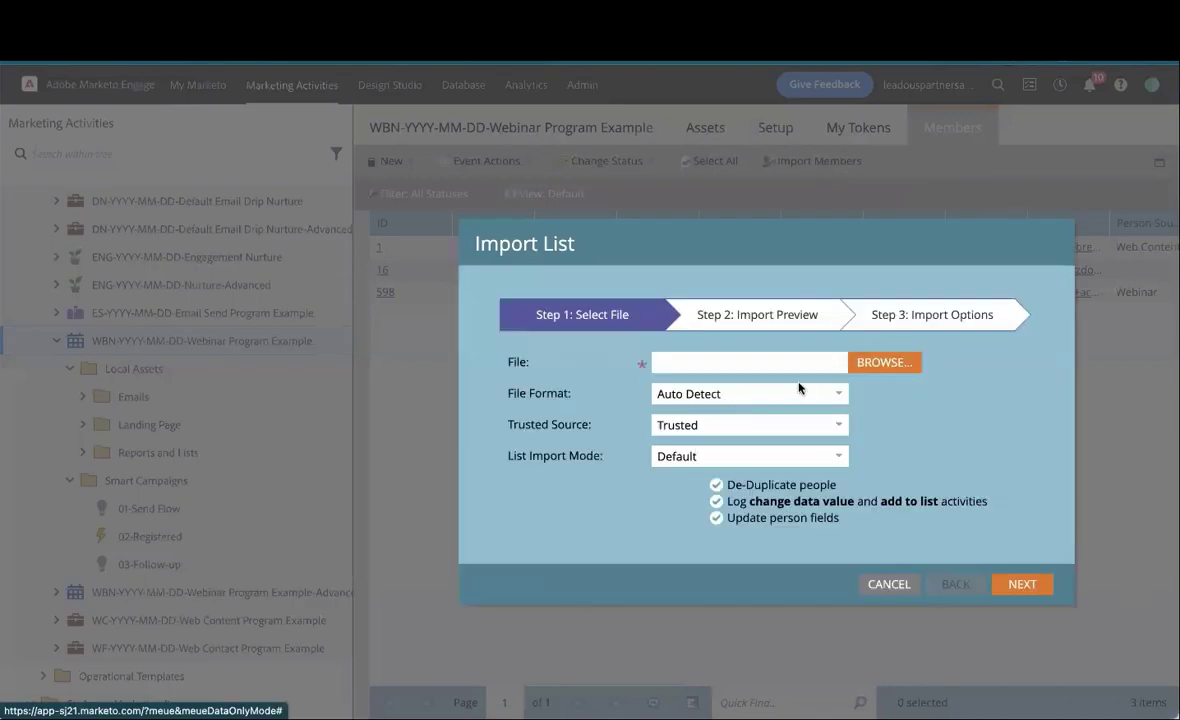
pyautogui.click(886, 584)
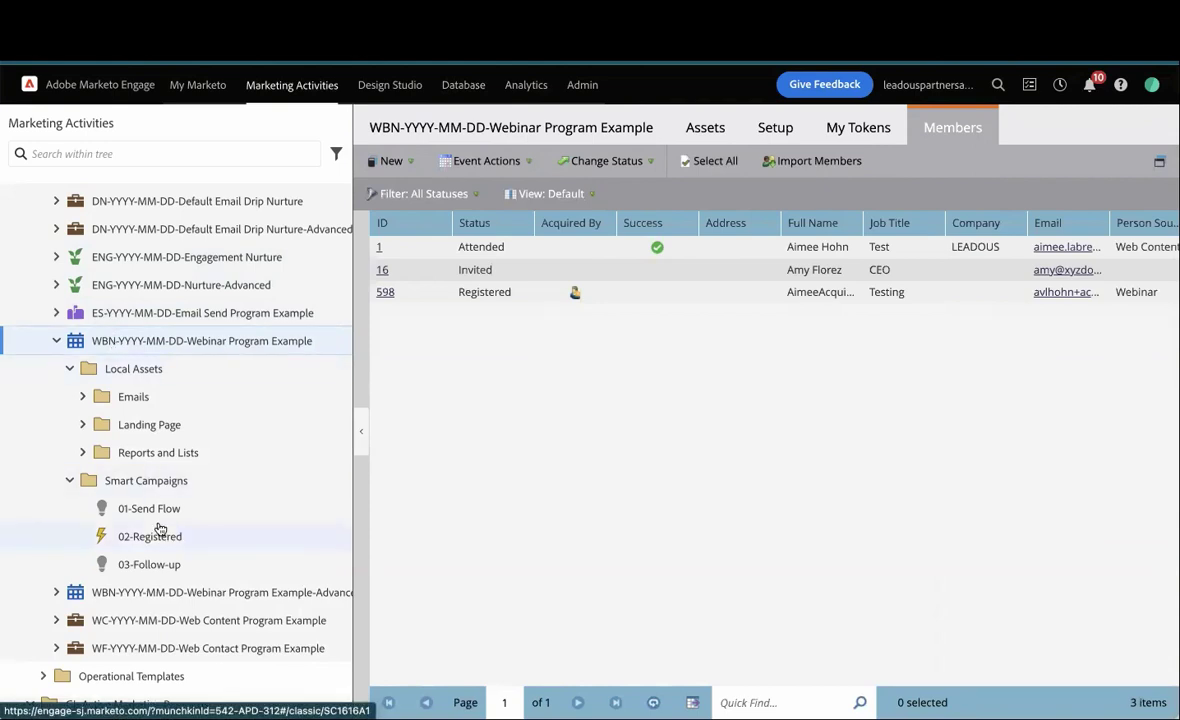
pyautogui.moveTo(58, 341); pyautogui.dragTo(196, 350)
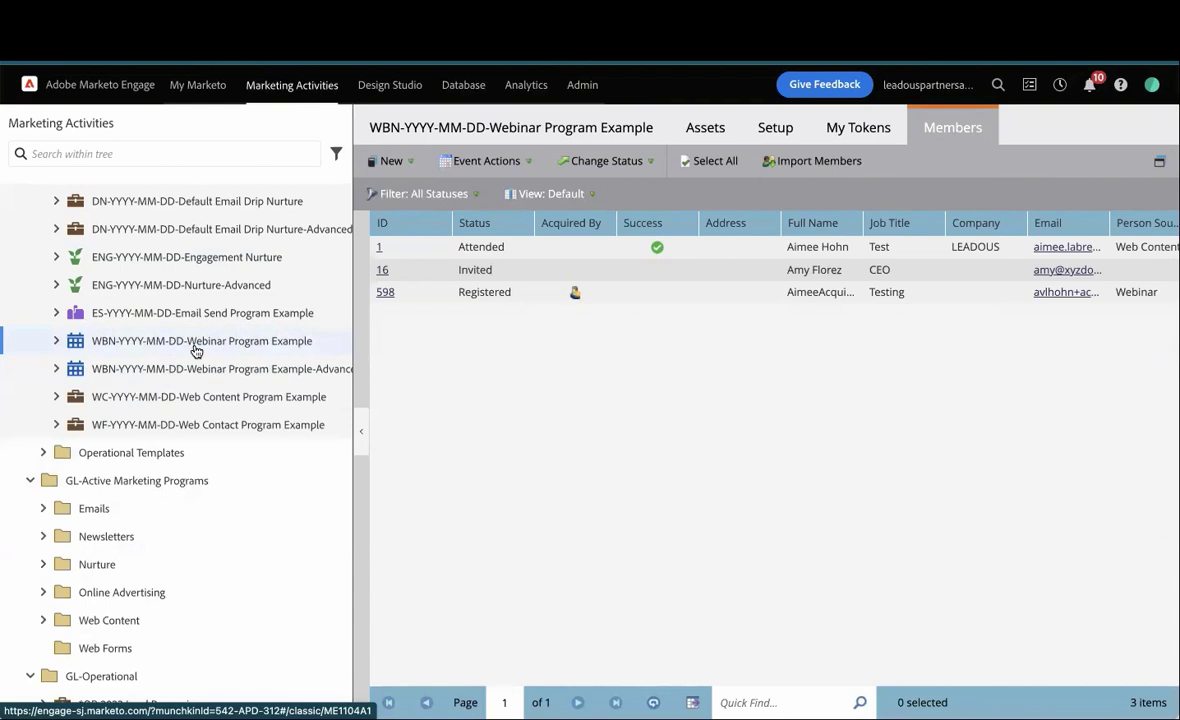
# View the No Acquisition Program system smart list in the Default workspace's database
pyautogui.click(582, 85)
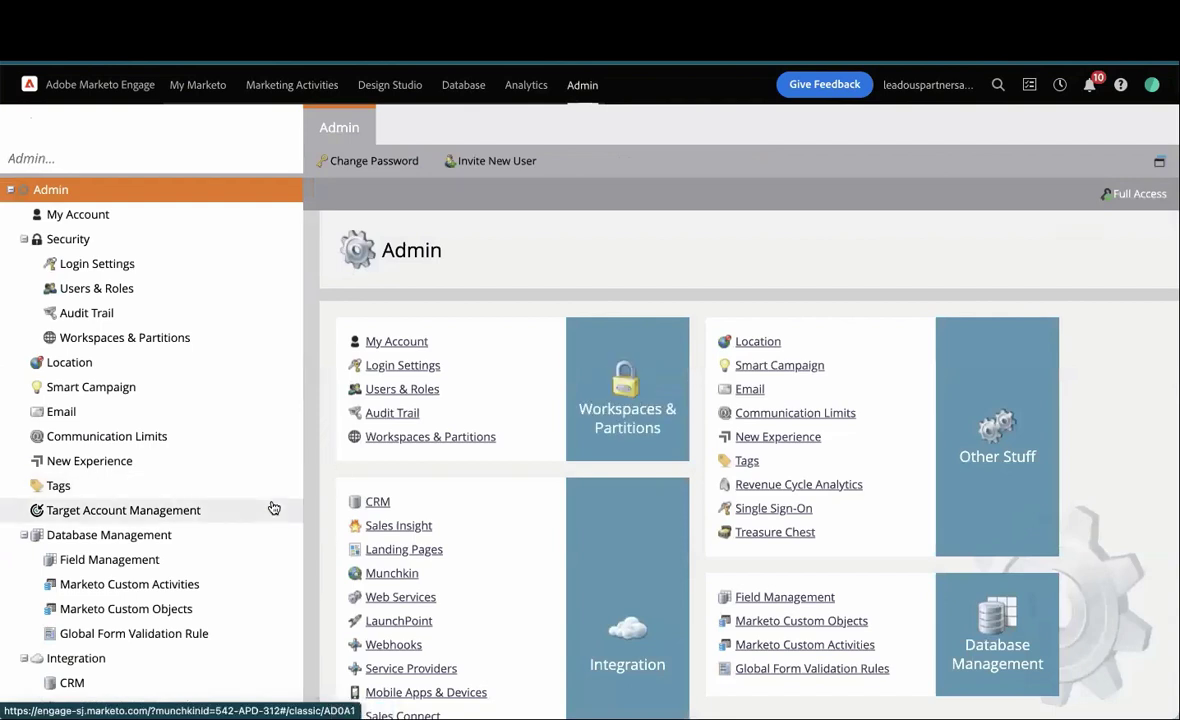
pyautogui.click(463, 85)
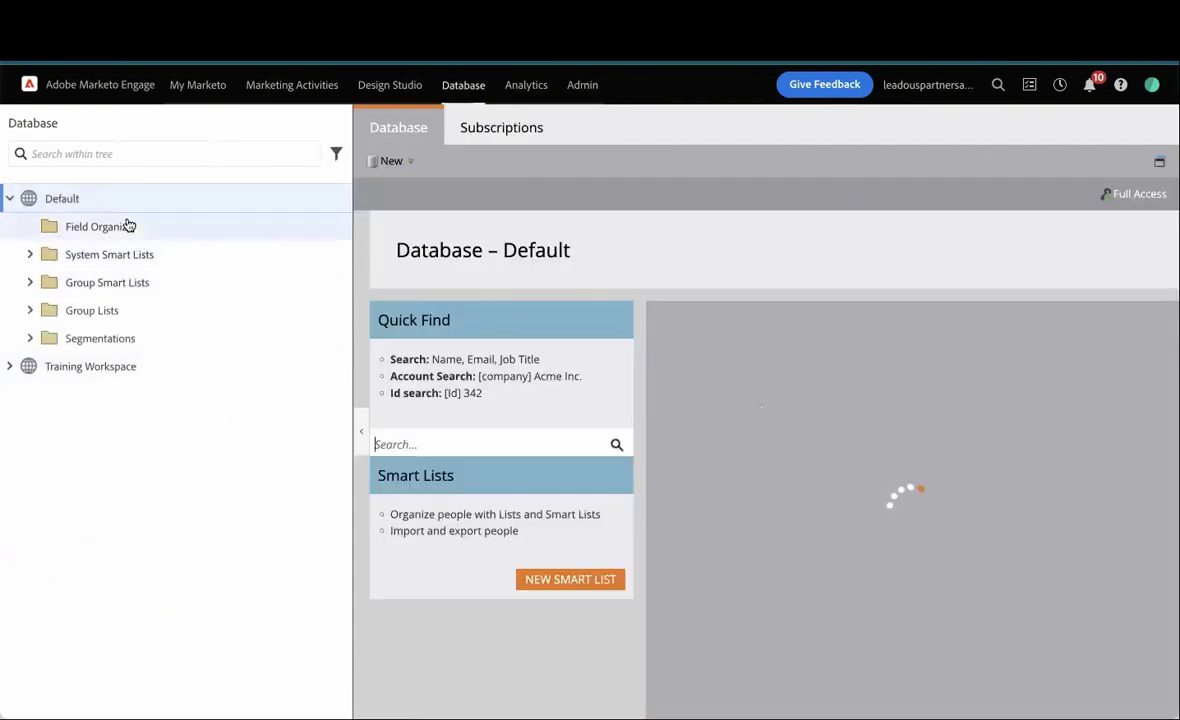
pyautogui.click(29, 256)
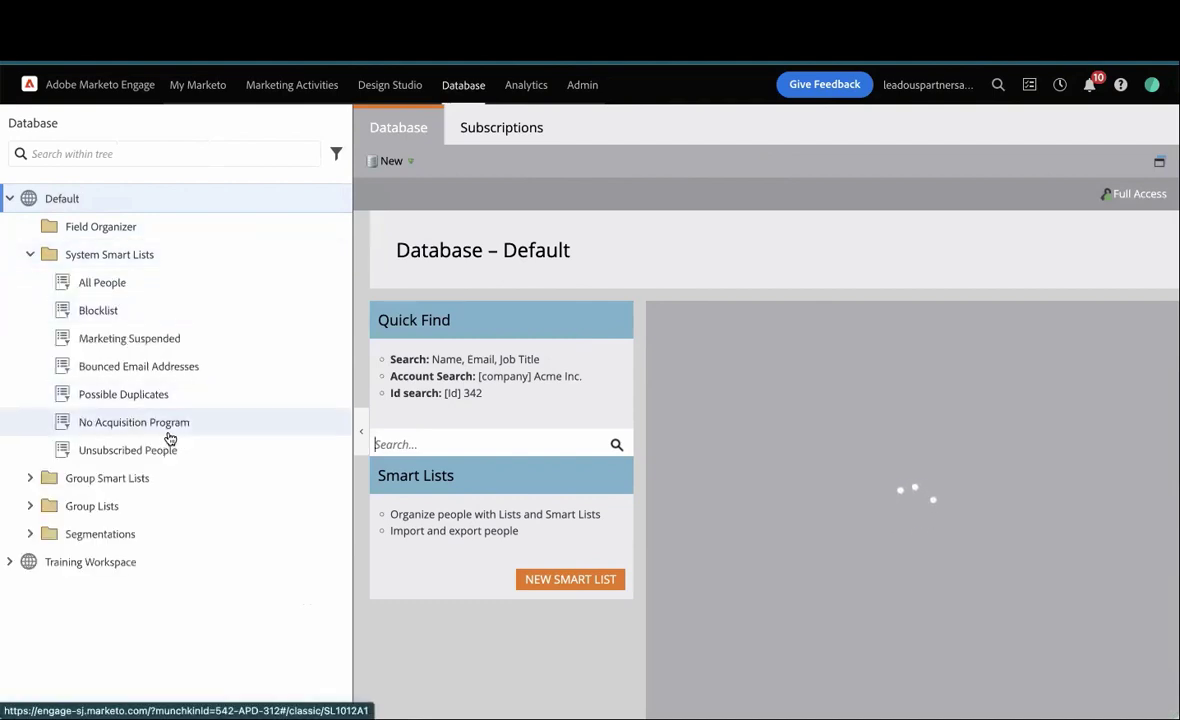
pyautogui.click(104, 431)
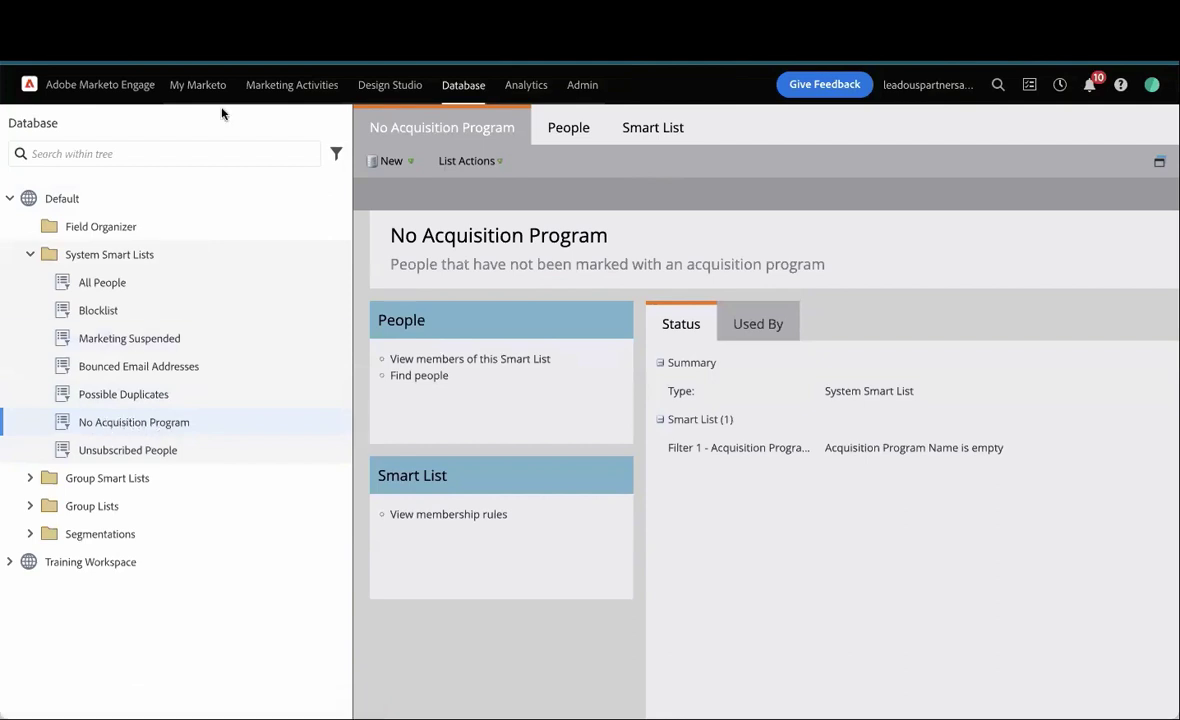
# Switch to the slide deck and advance to the "Don't forget Program Setup" slide
pyautogui.hotkey('alt', 'Tab')
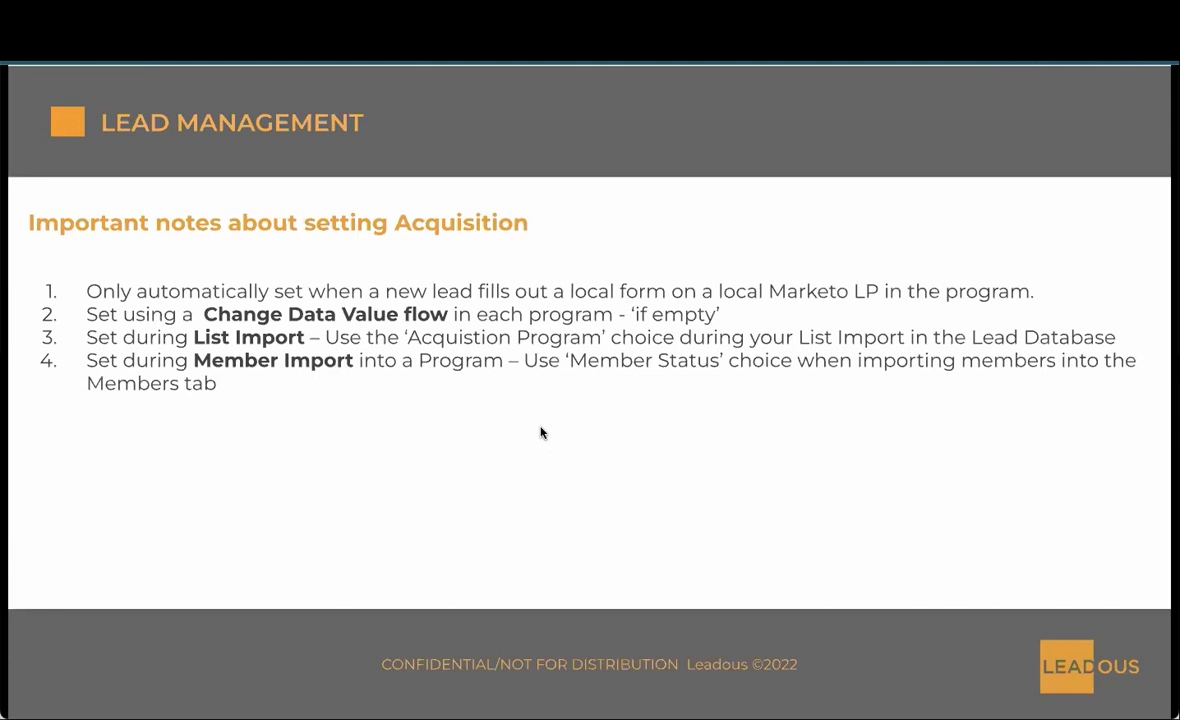
pyautogui.press('Right')
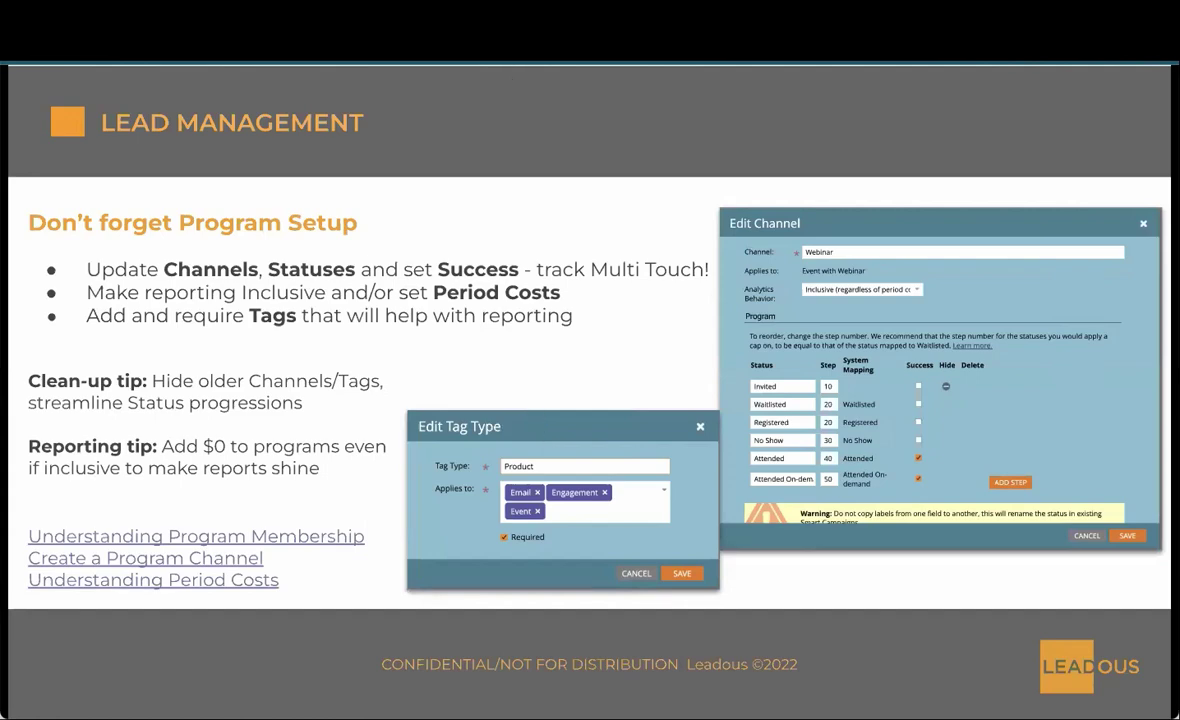
# Return to Marketo and view the flow of the 02-Registered campaign in WBN-YYYY-MM-DD-Webinar Program Example
pyautogui.hotkey('alt', 'Tab')
pyautogui.click(258, 85)
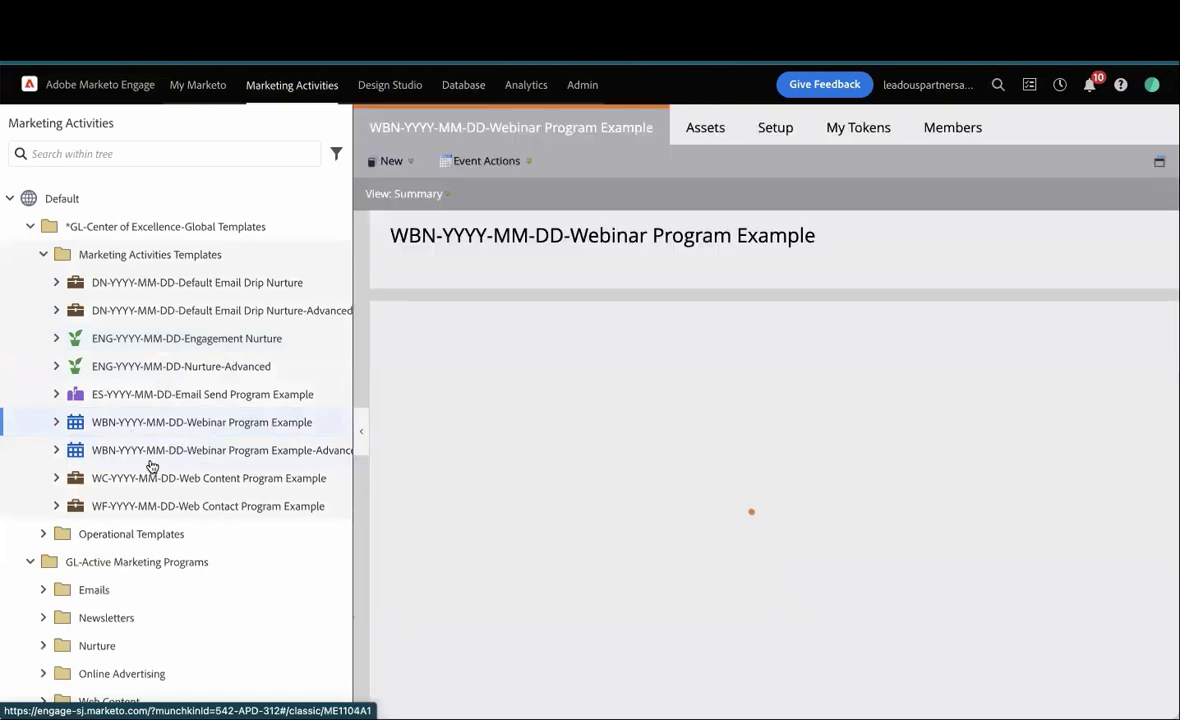
pyautogui.click(57, 423)
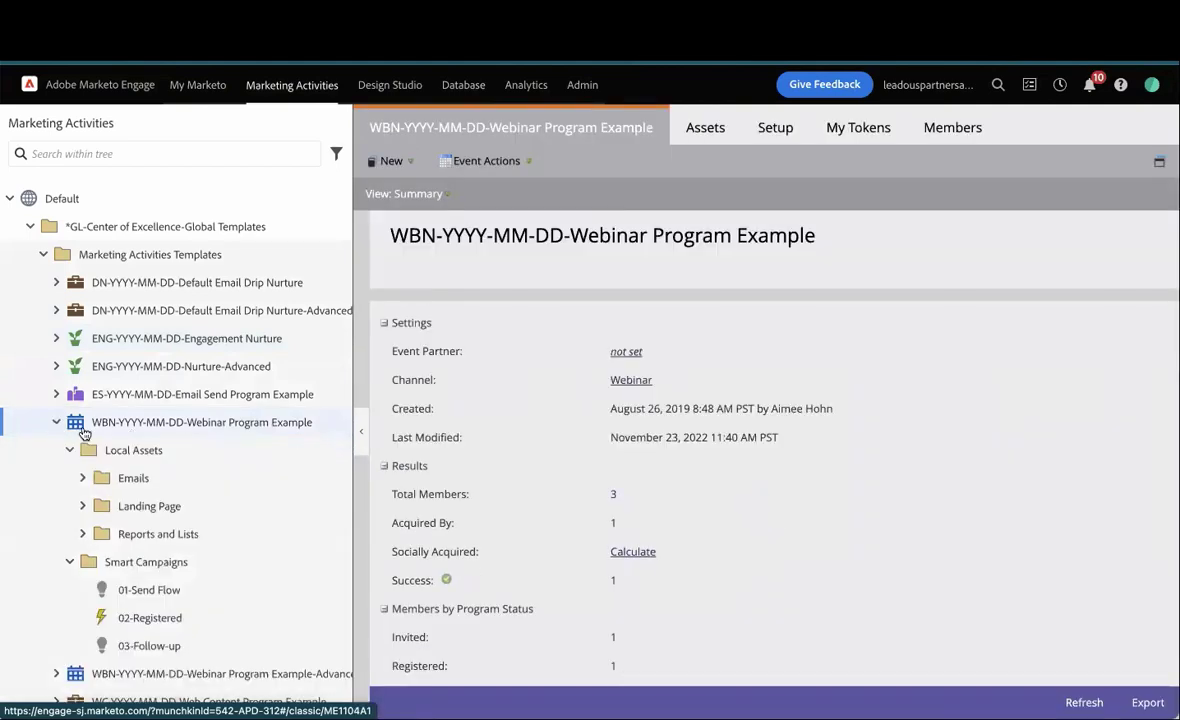
pyautogui.click(69, 371)
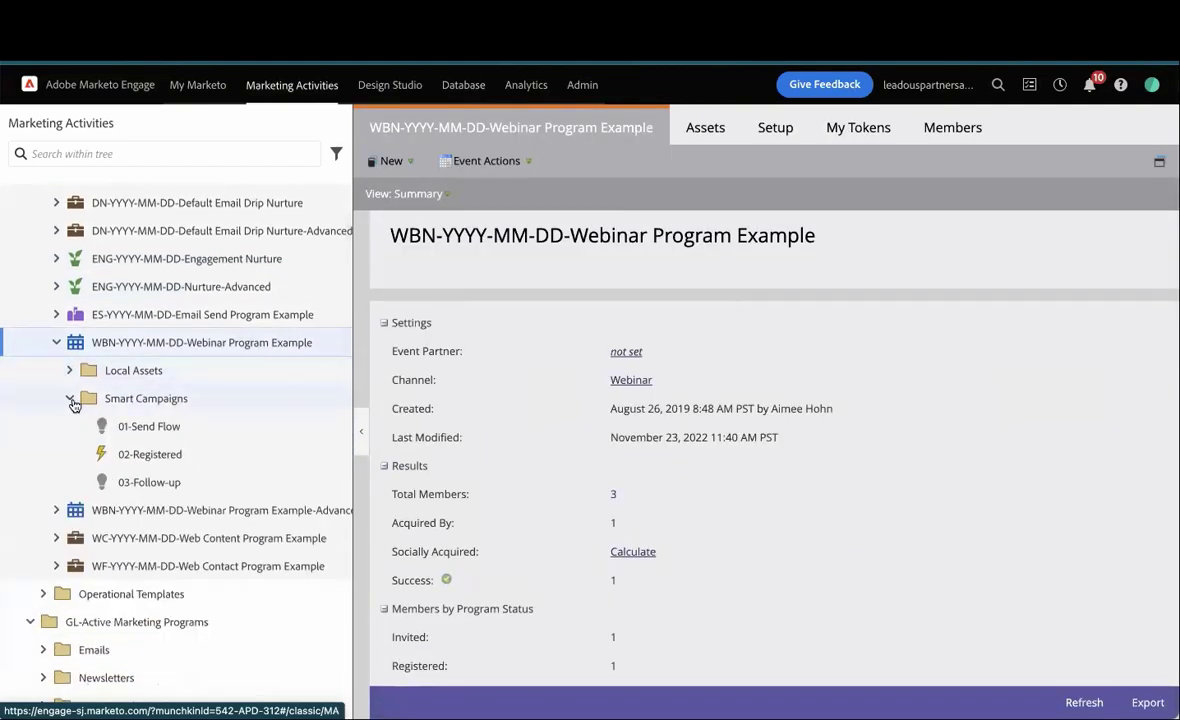
pyautogui.click(176, 462)
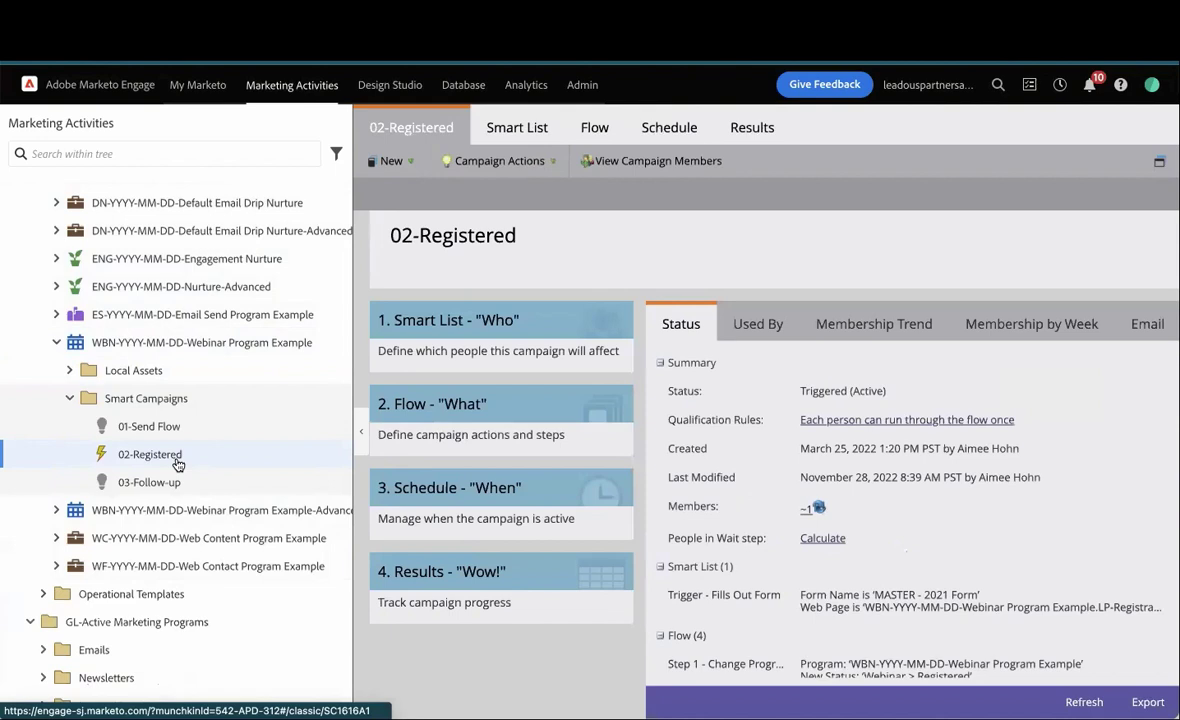
pyautogui.click(596, 124)
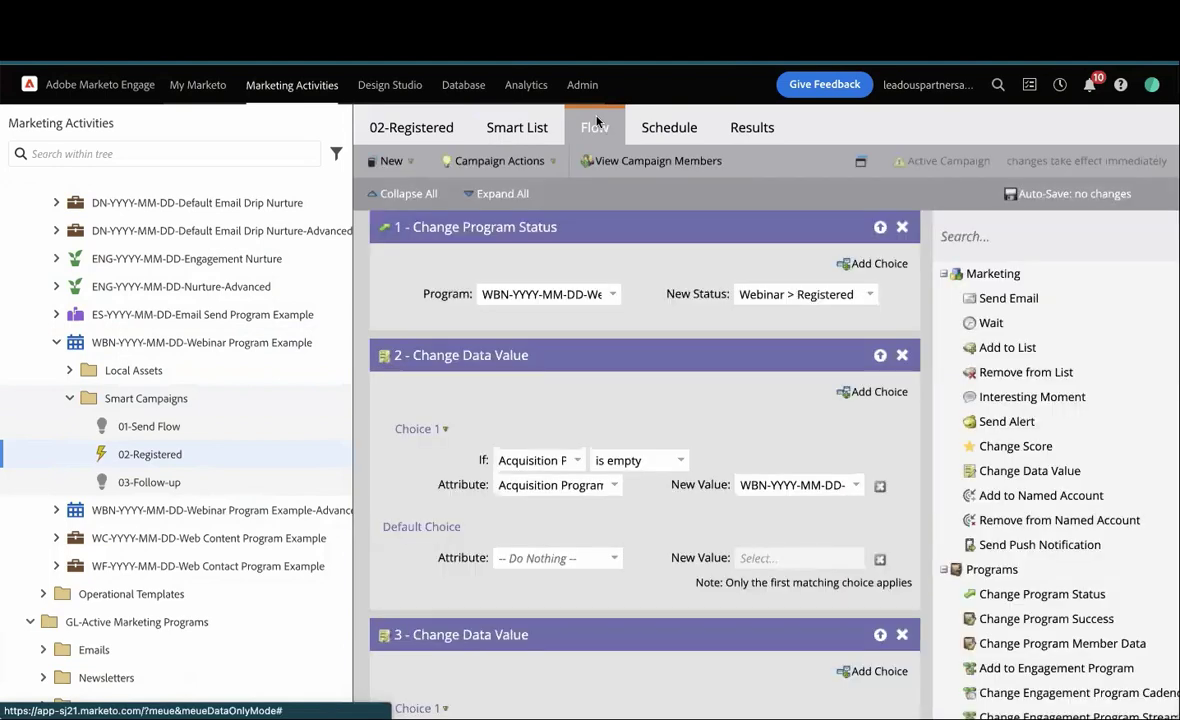
# Examine the 02-Registered flow's Change Data Value step that sets Person Source to Webinar when it is empty
pyautogui.scroll(-5, 596, 121)
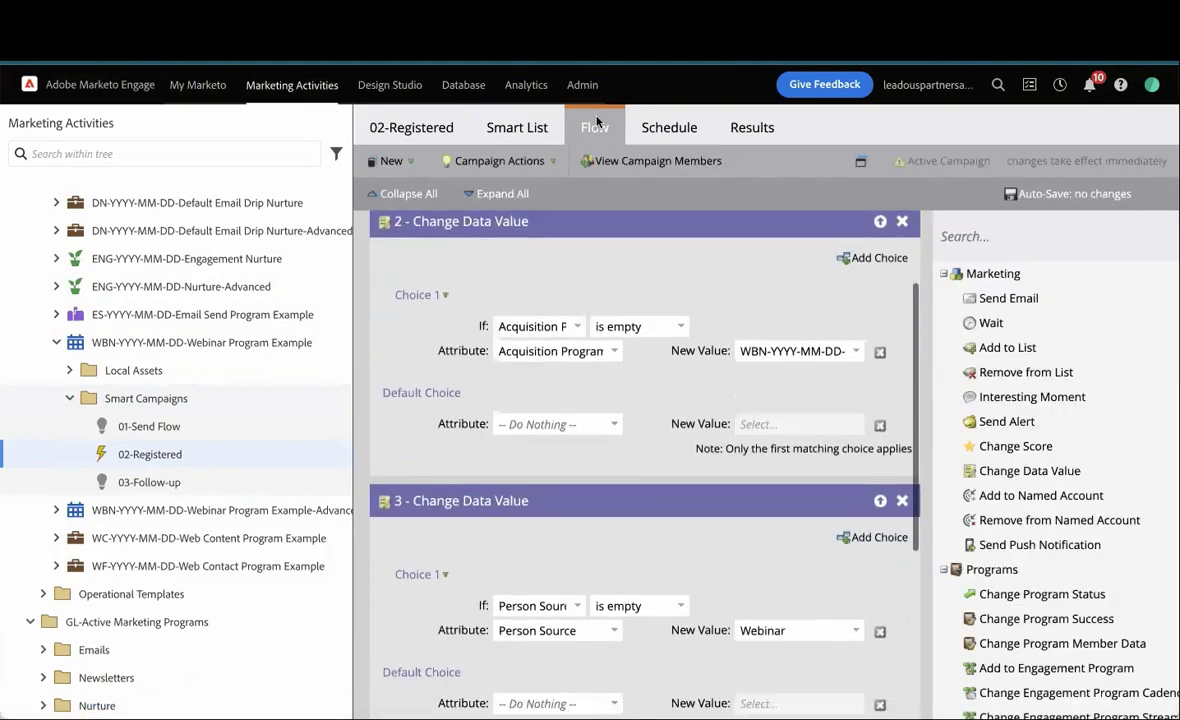
pyautogui.scroll(-2, 620, 520)
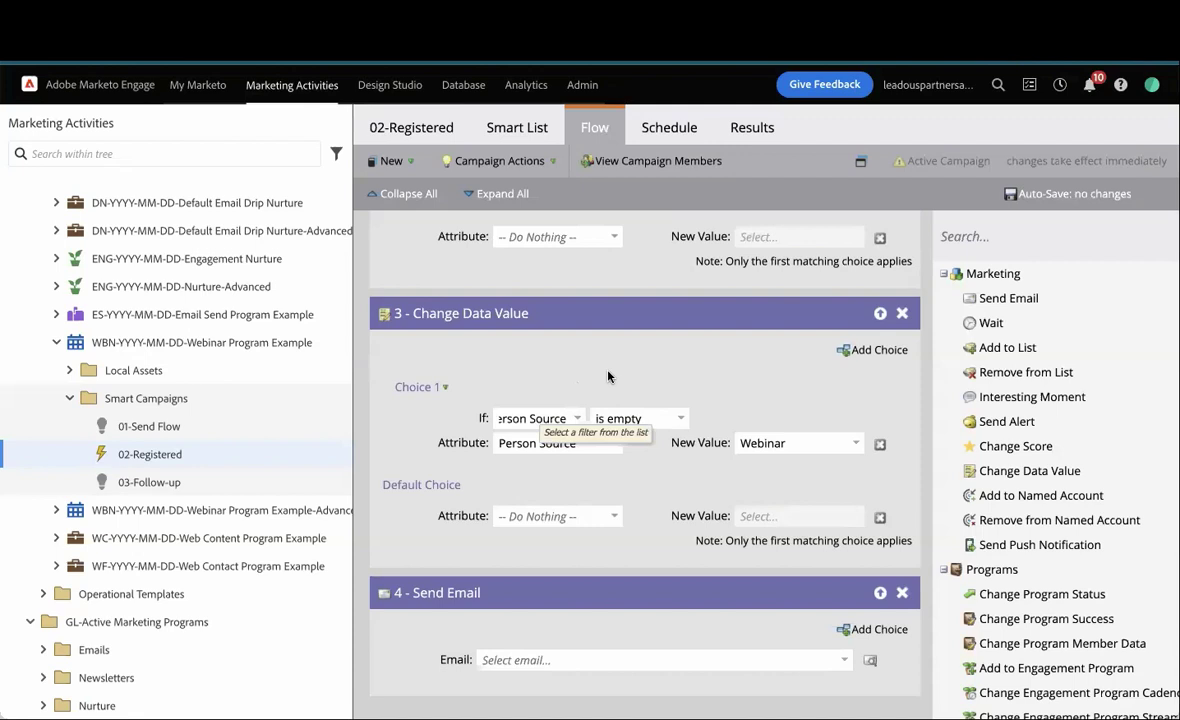
pyautogui.click(795, 444)
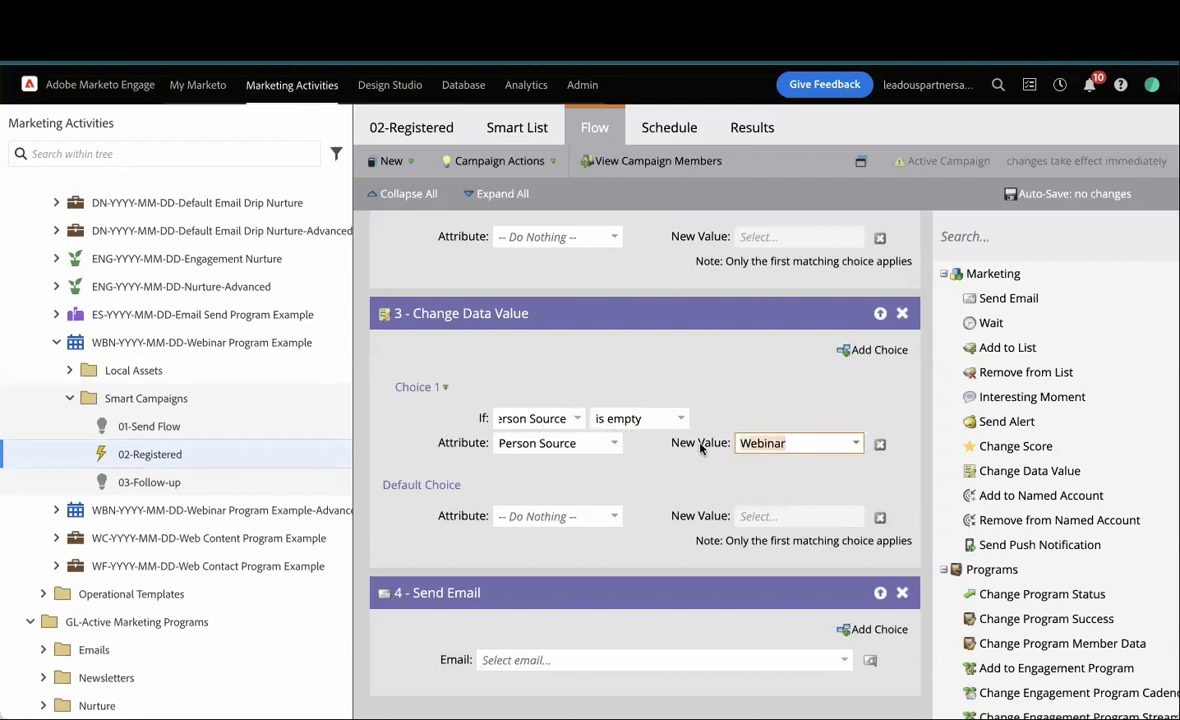
pyautogui.click(696, 472)
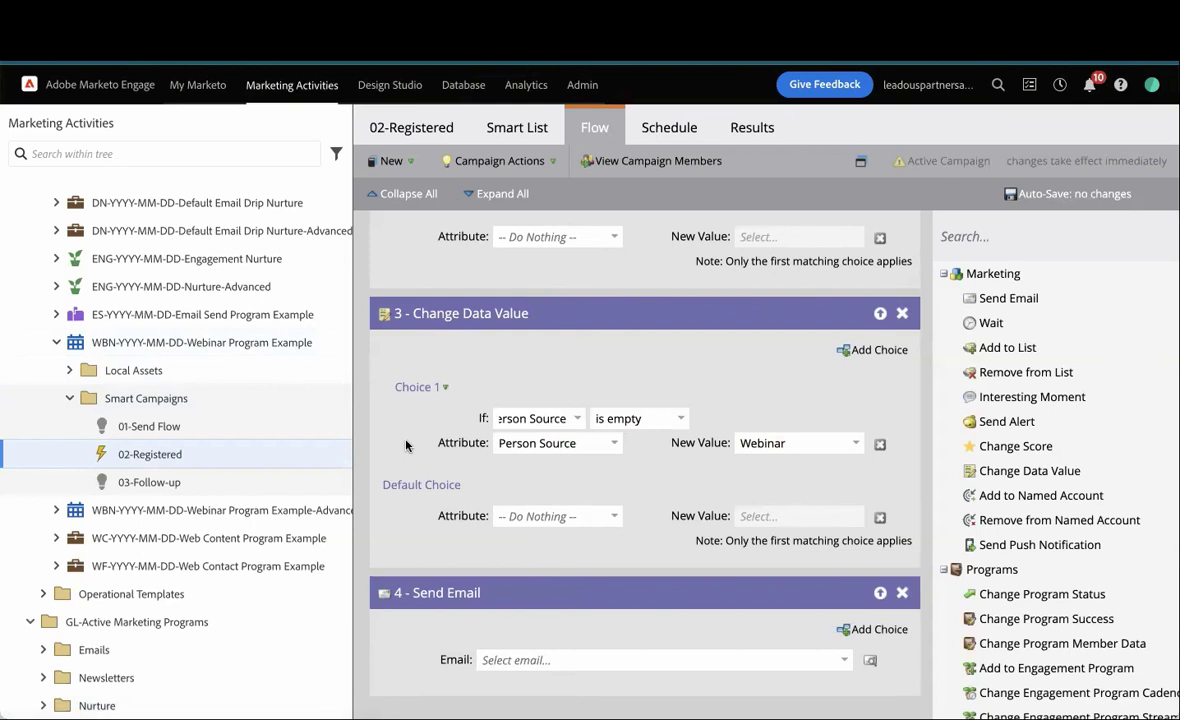
pyautogui.click(778, 443)
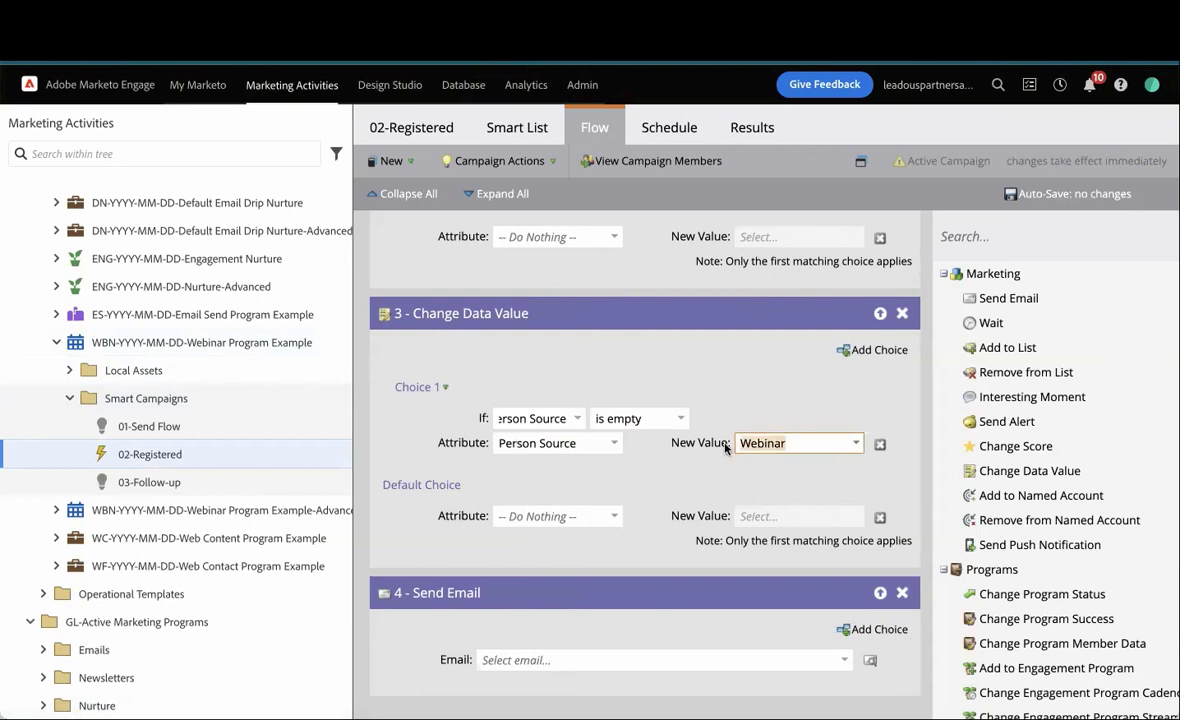
pyautogui.scroll(-1, 697, 479)
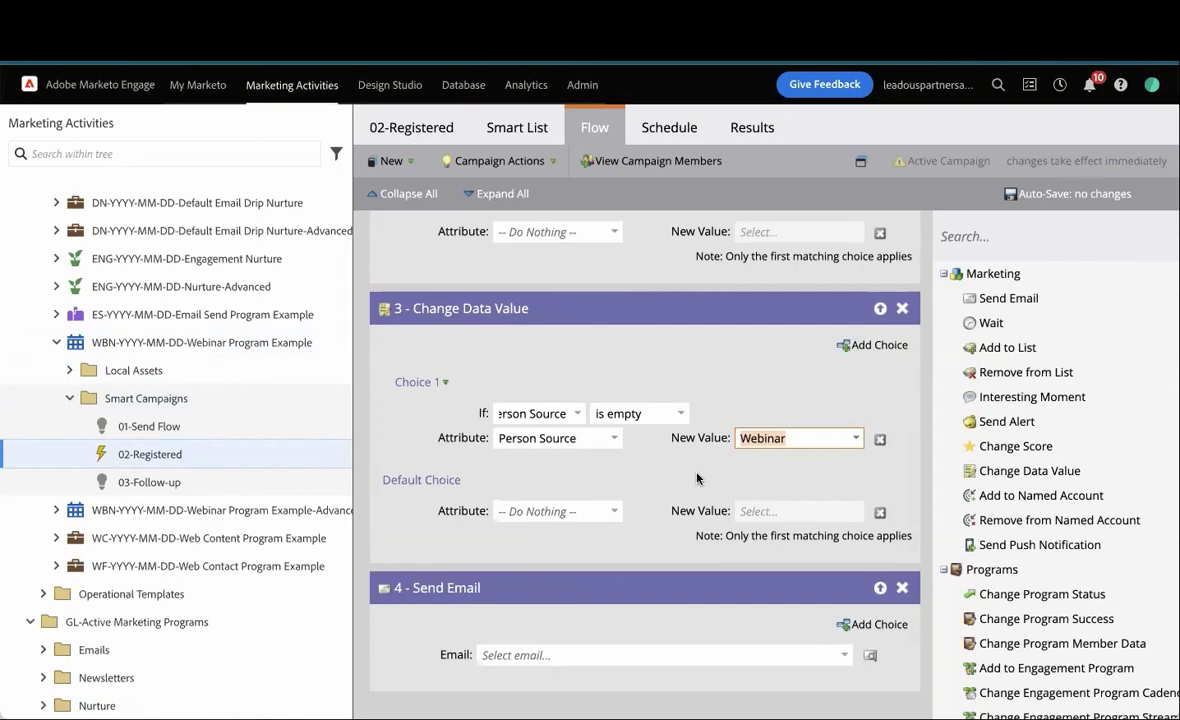
# Look over the GL-Operational programs *OP-2022 Lead Processing and *OP-2022-Person Source, including the Paid Social and Paid Search source folders
pyautogui.scroll(-1, 213, 396)
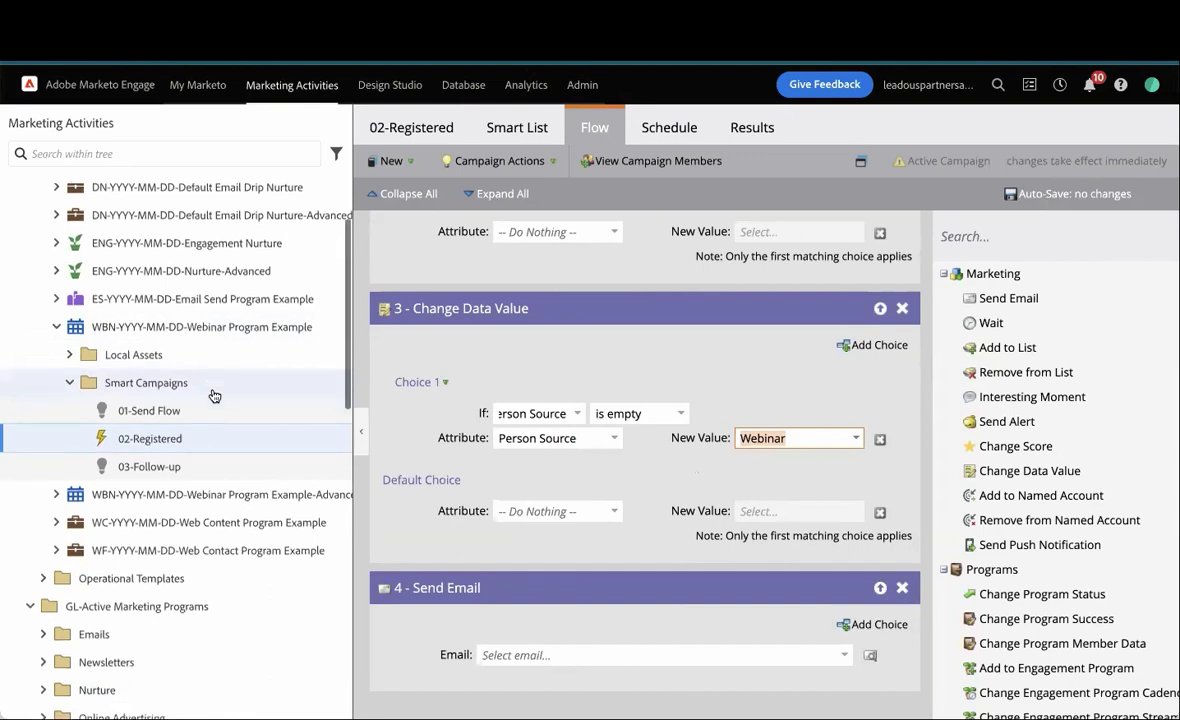
pyautogui.scroll(-5, 213, 396)
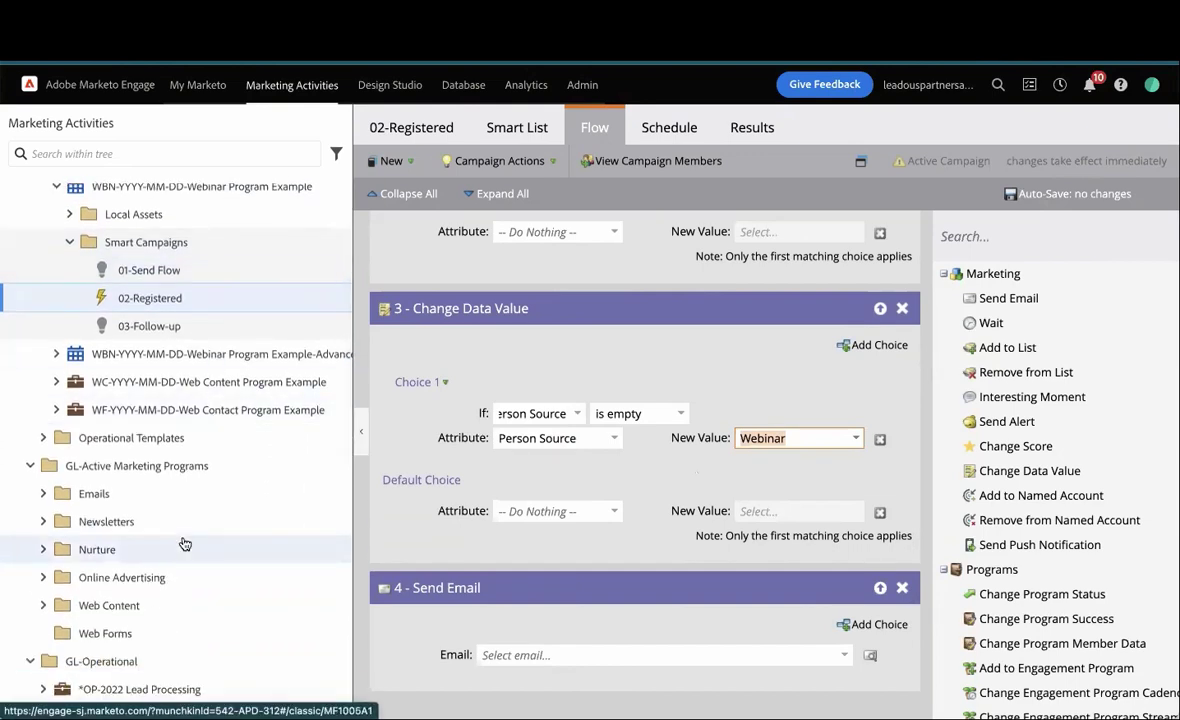
pyautogui.scroll(-8, 184, 543)
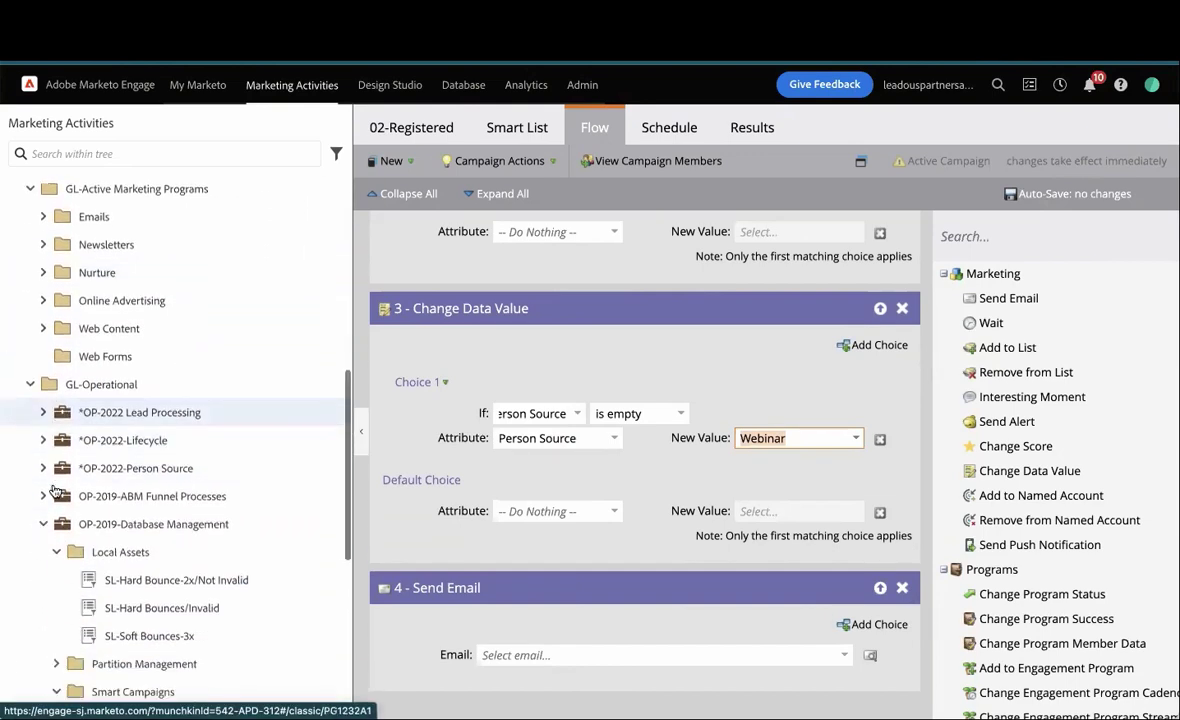
pyautogui.click(43, 348)
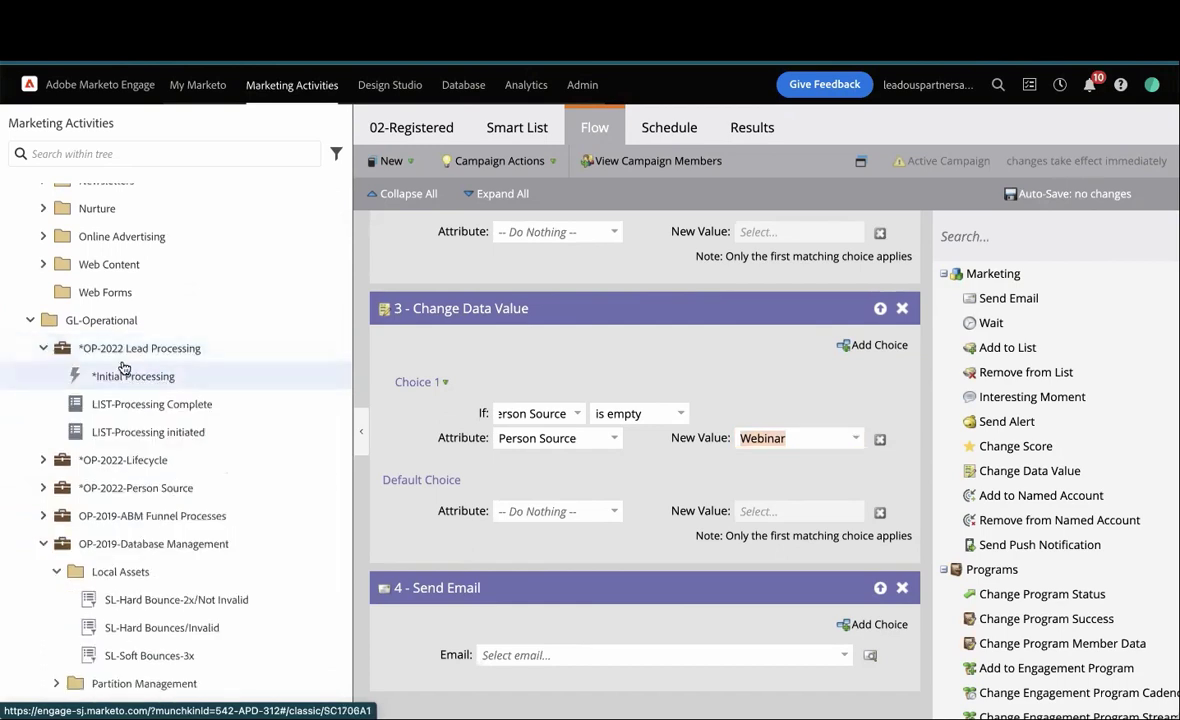
pyautogui.scroll(-1, 120, 400)
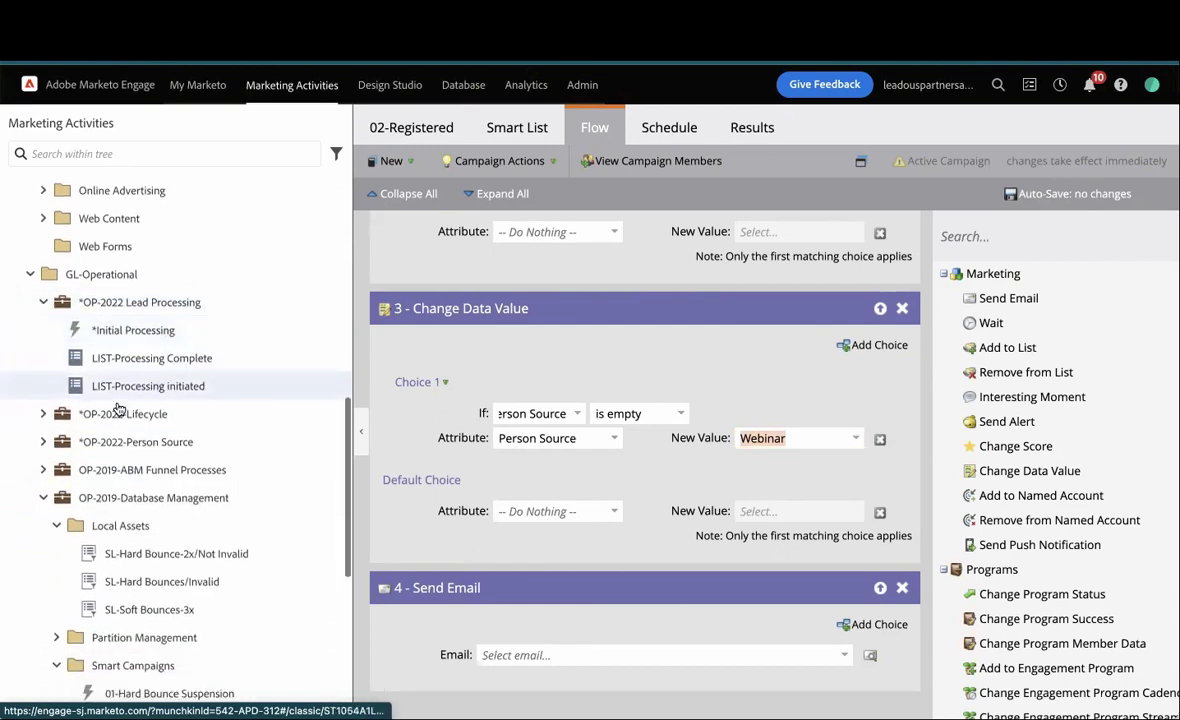
pyautogui.click(43, 441)
pyautogui.scroll(-2, 160, 440)
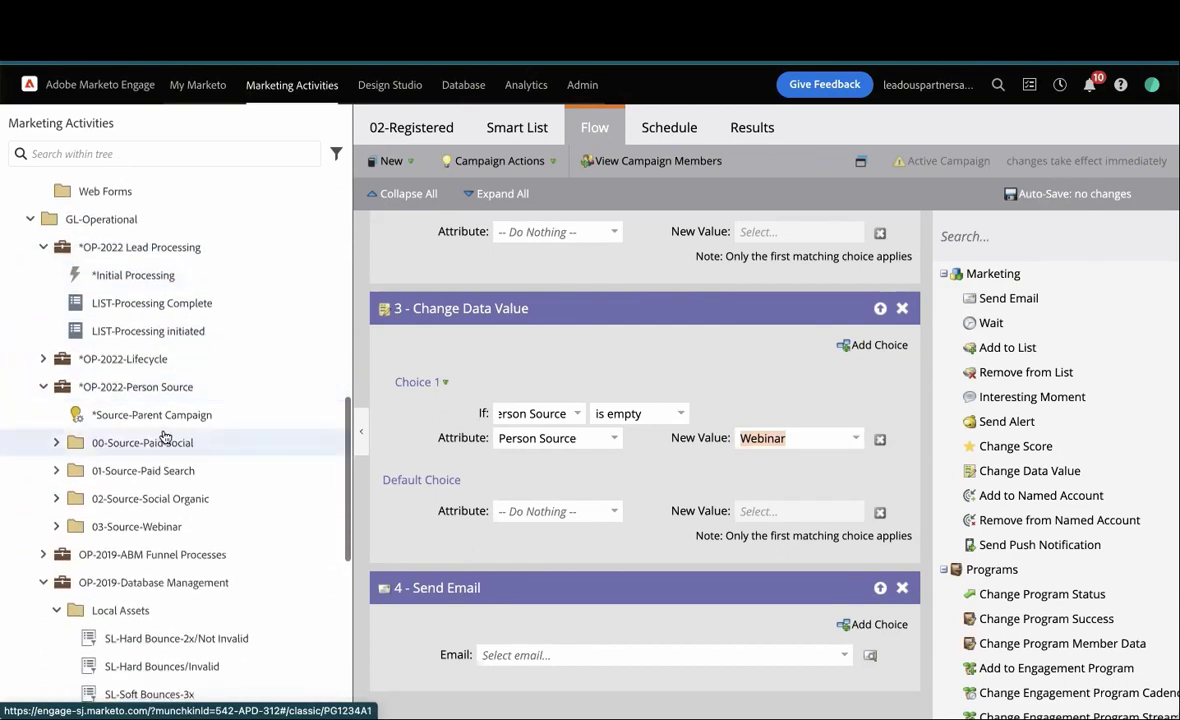
pyautogui.click(56, 402)
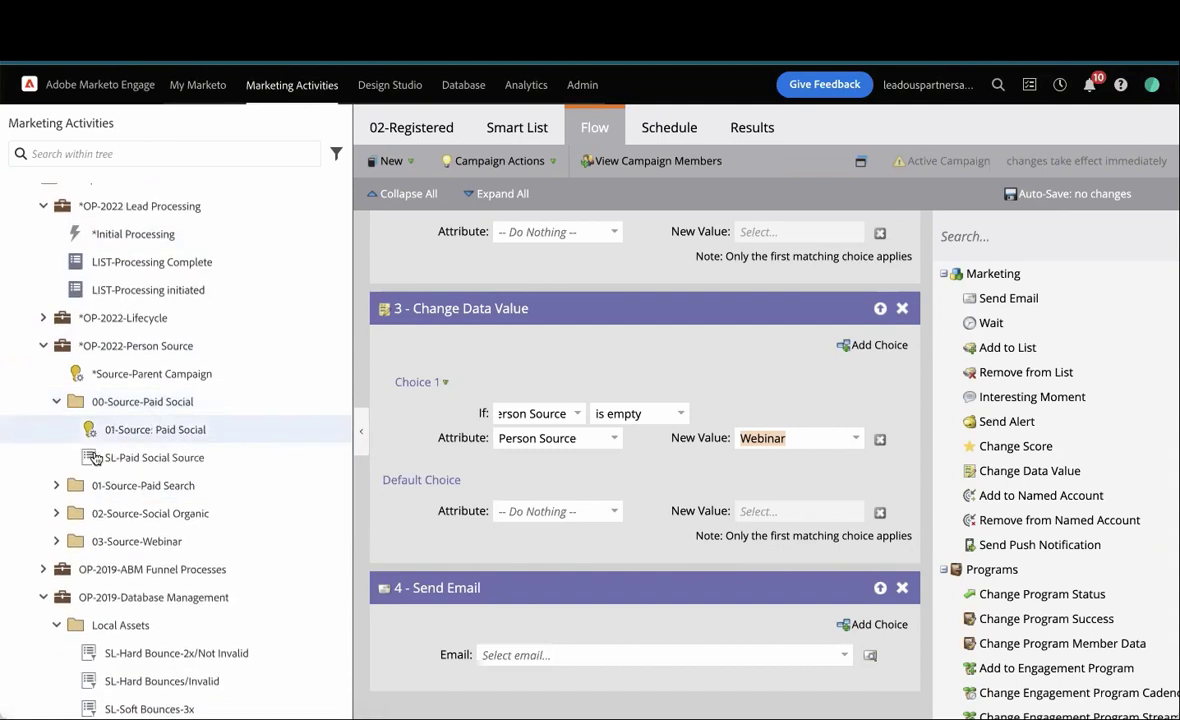
pyautogui.click(56, 487)
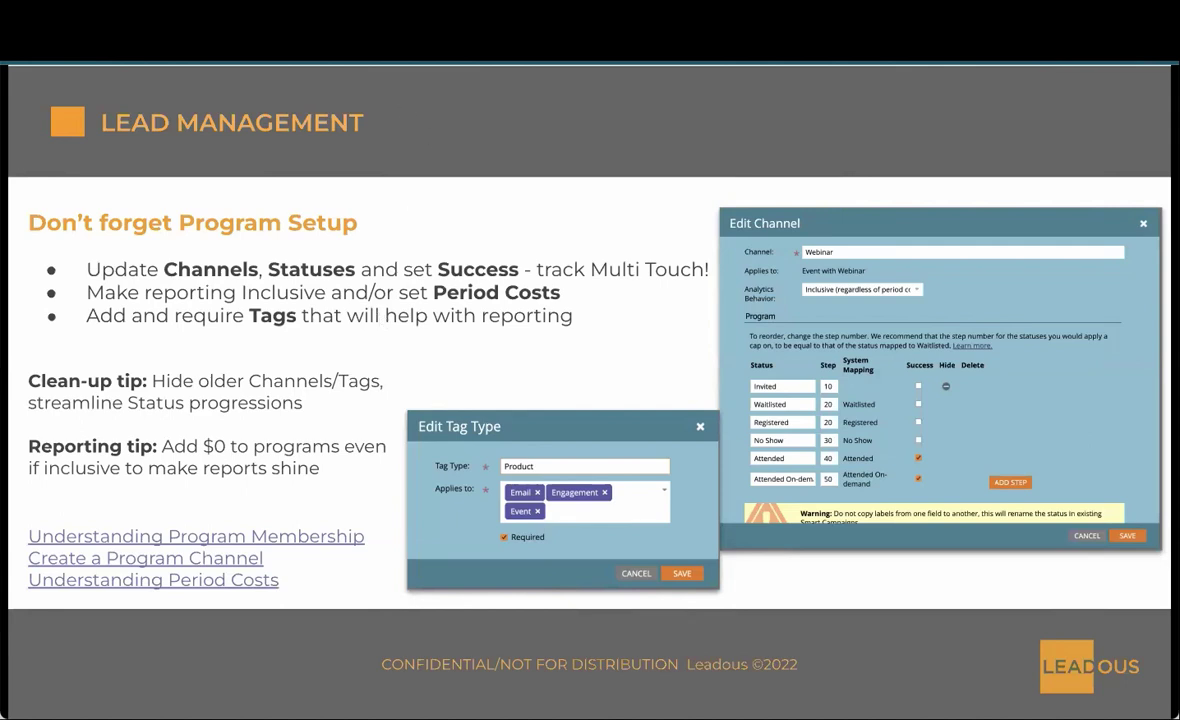
# Expand the Channel tag type in the Admin Tags settings to review the available program channels
pyautogui.hotkey('alt', 'Tab')
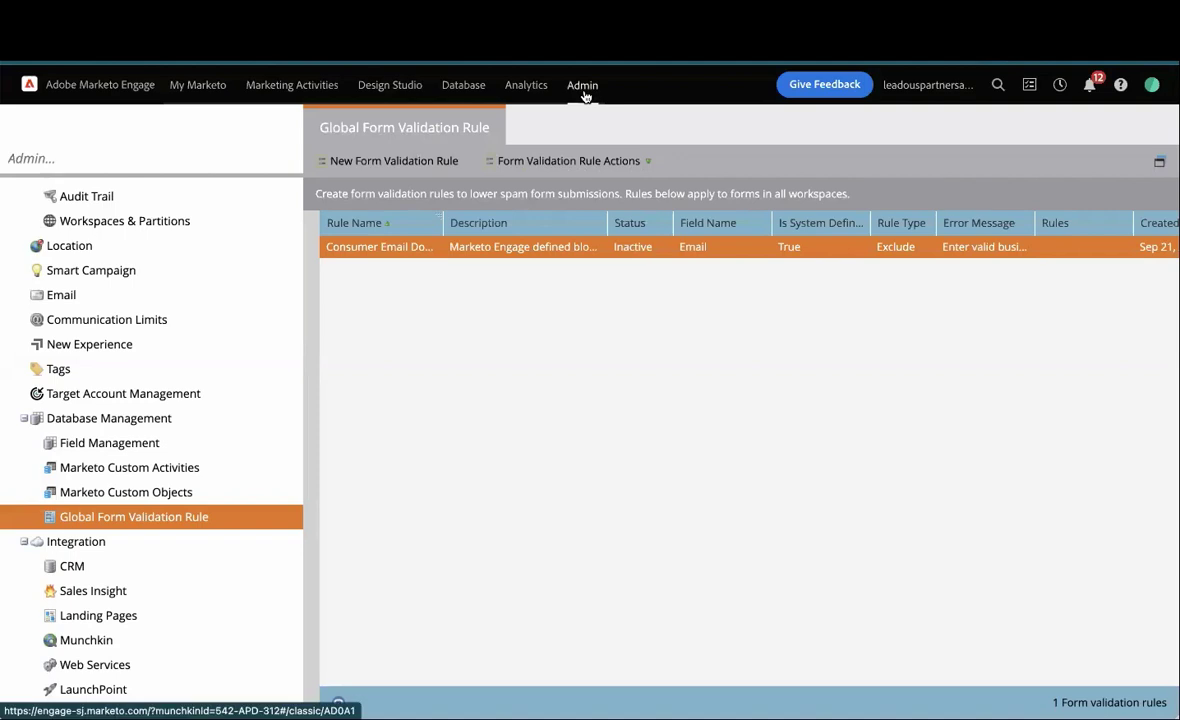
pyautogui.click(62, 370)
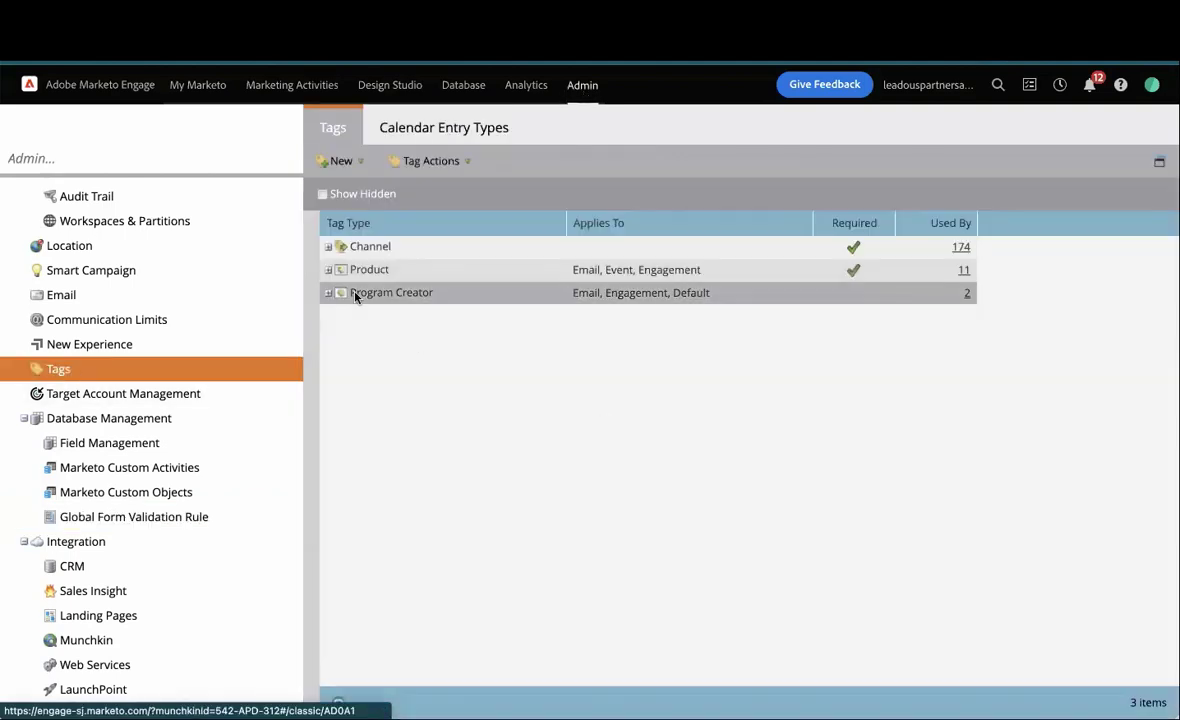
pyautogui.click(330, 250)
pyautogui.click(329, 248)
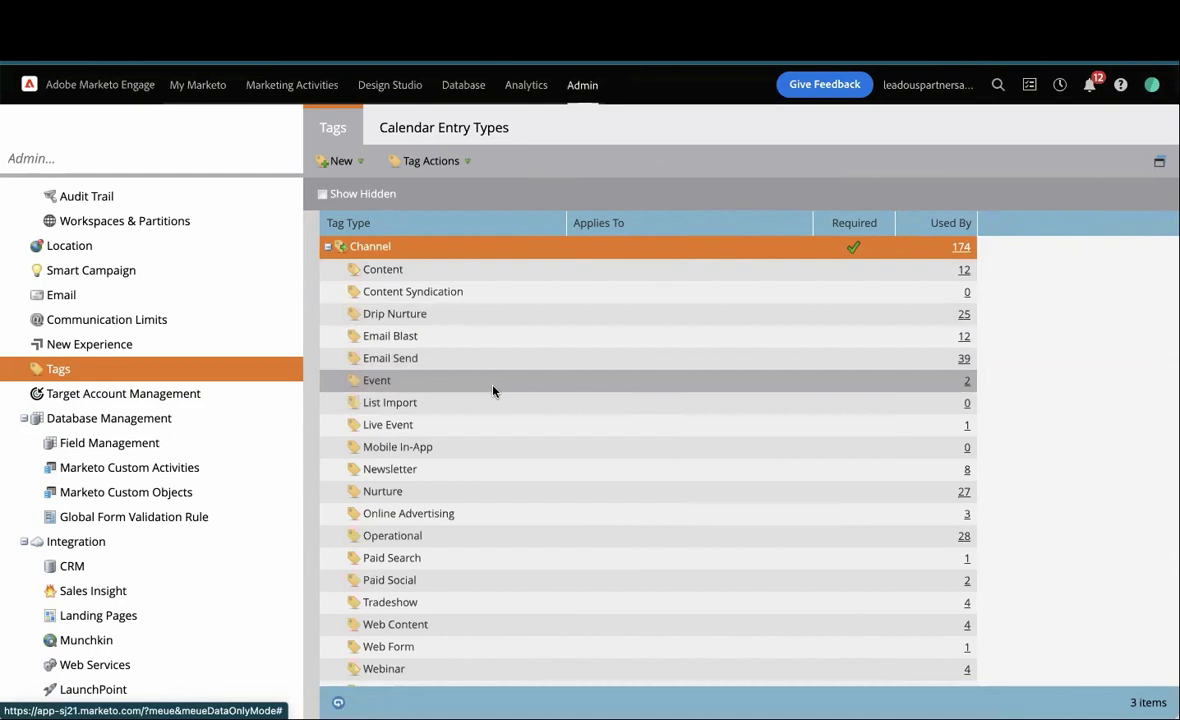
# Examine the Webinar channel's Analytics Behavior, statuses, step numbers and success settings, and close it without saving
pyautogui.scroll(-3, 482, 421)
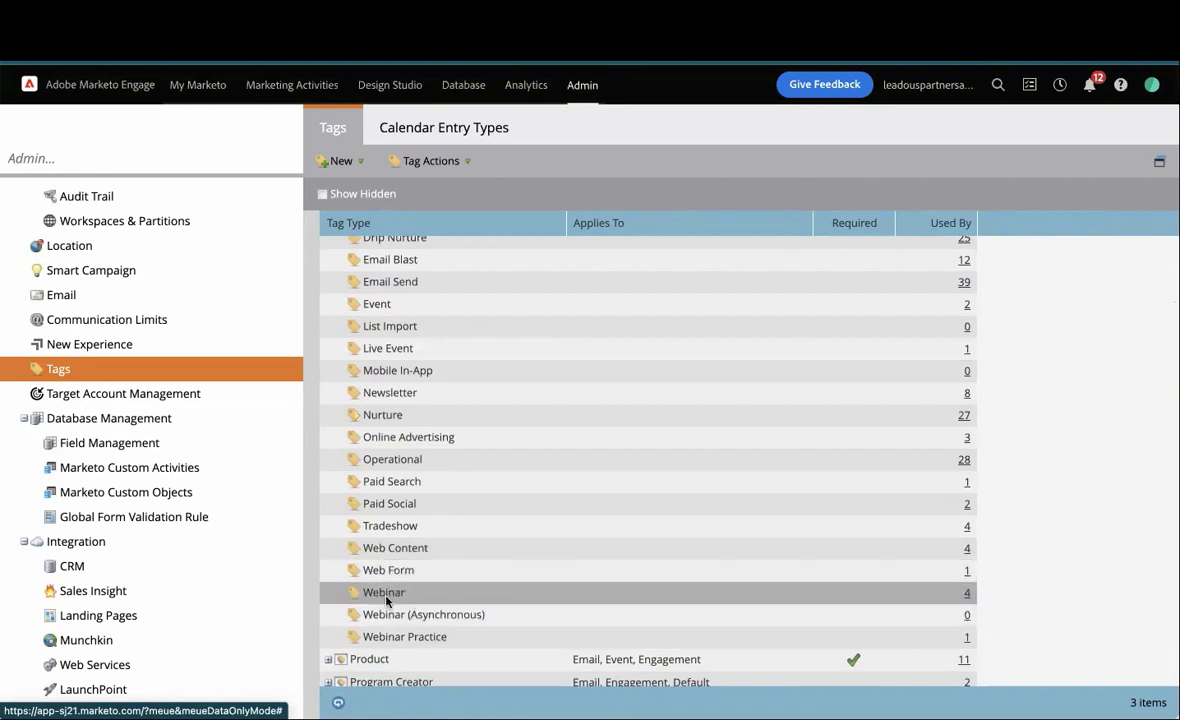
pyautogui.scroll(3, 393, 486)
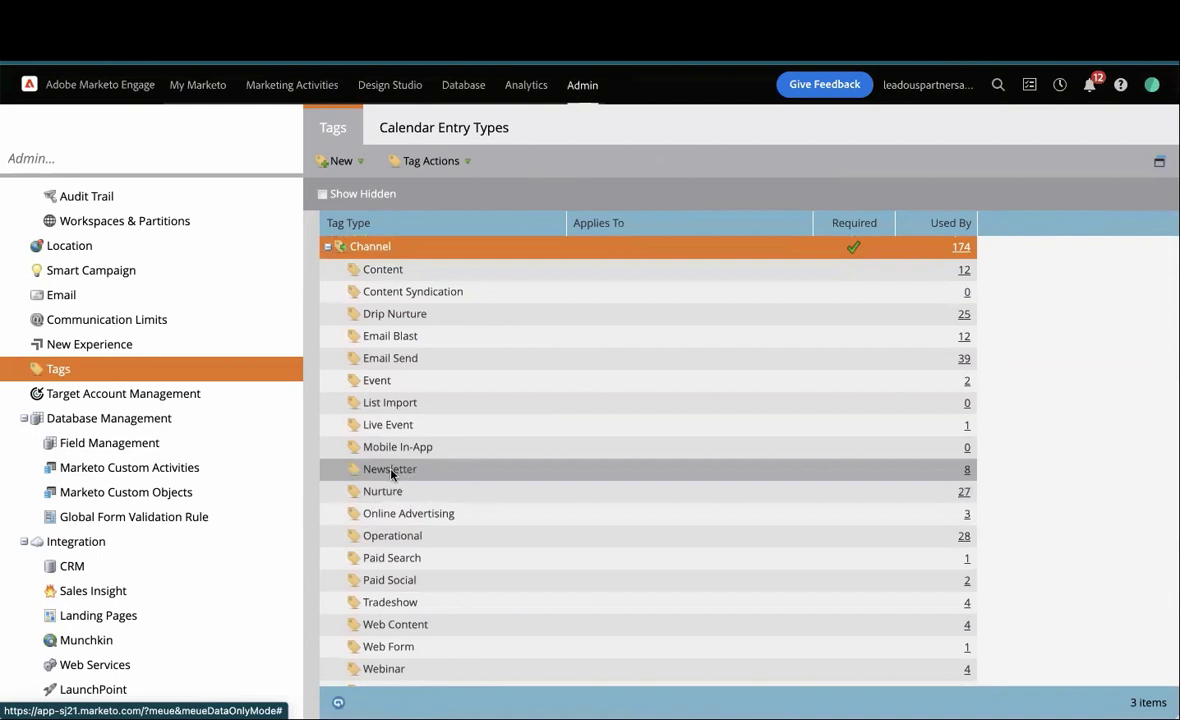
pyautogui.scroll(-3, 391, 474)
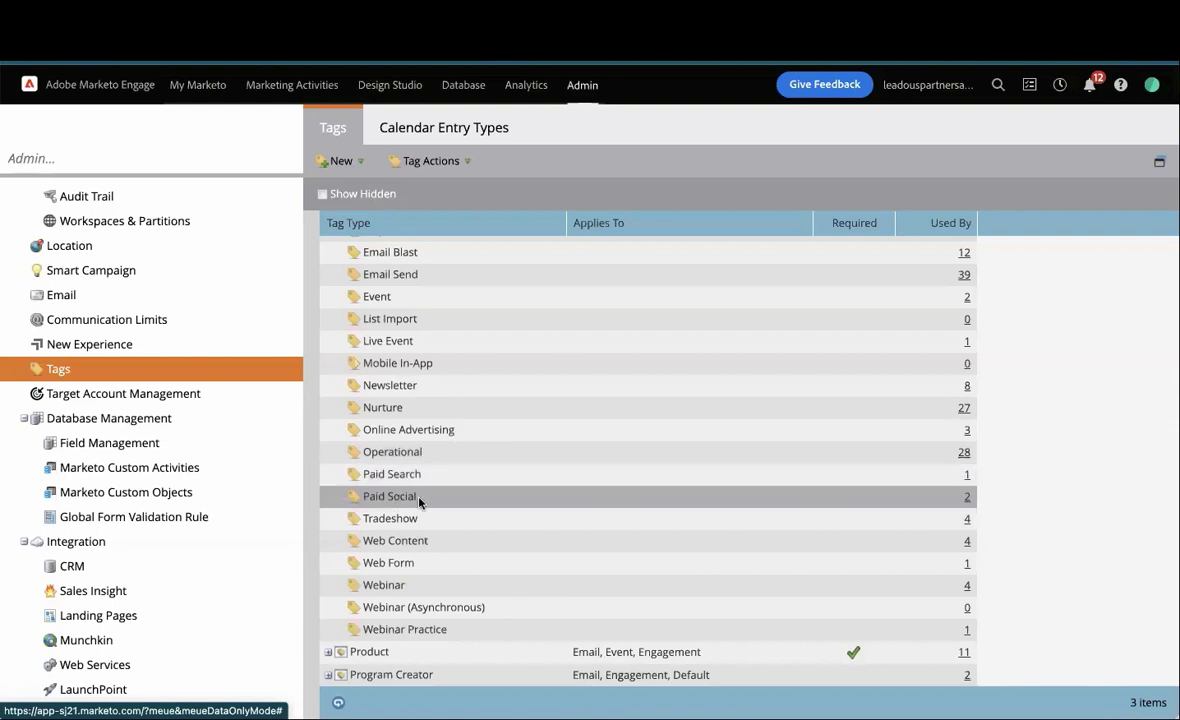
pyautogui.click(401, 590)
pyautogui.click(401, 590)
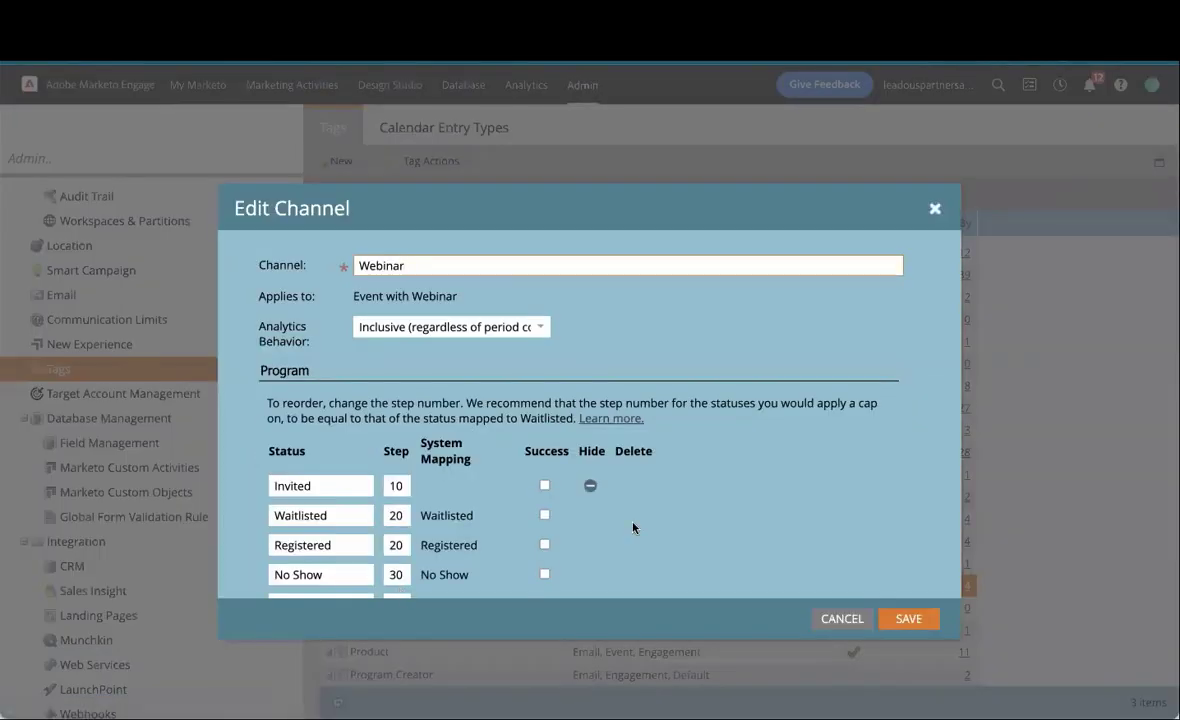
pyautogui.scroll(-1, 713, 470)
pyautogui.scroll(-2, 713, 470)
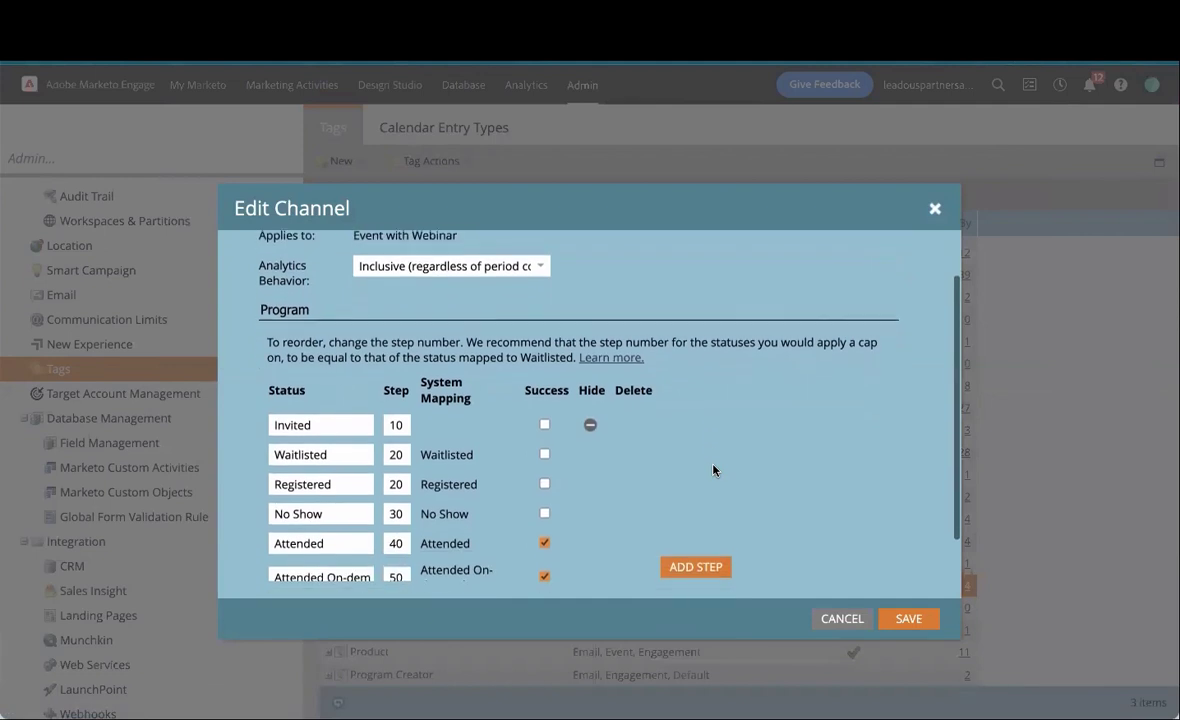
pyautogui.moveTo(693, 179); pyautogui.dragTo(746, 185)
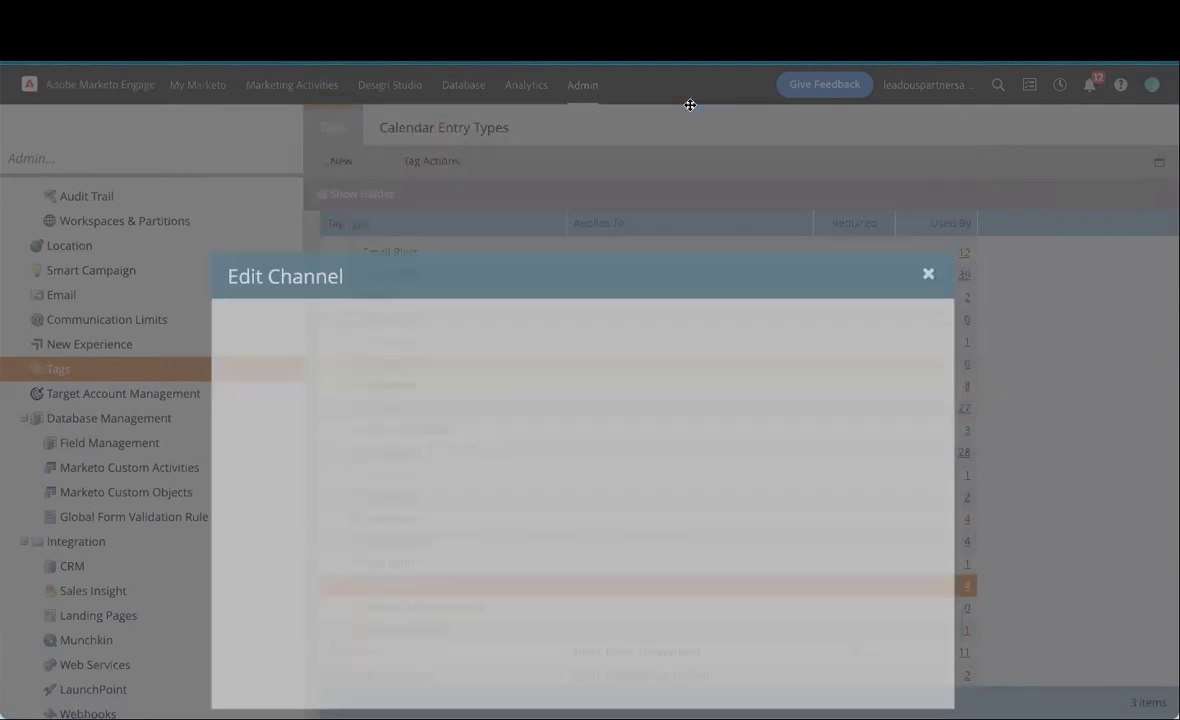
pyautogui.scroll(-1, 703, 345)
pyautogui.scroll(-1, 560, 340)
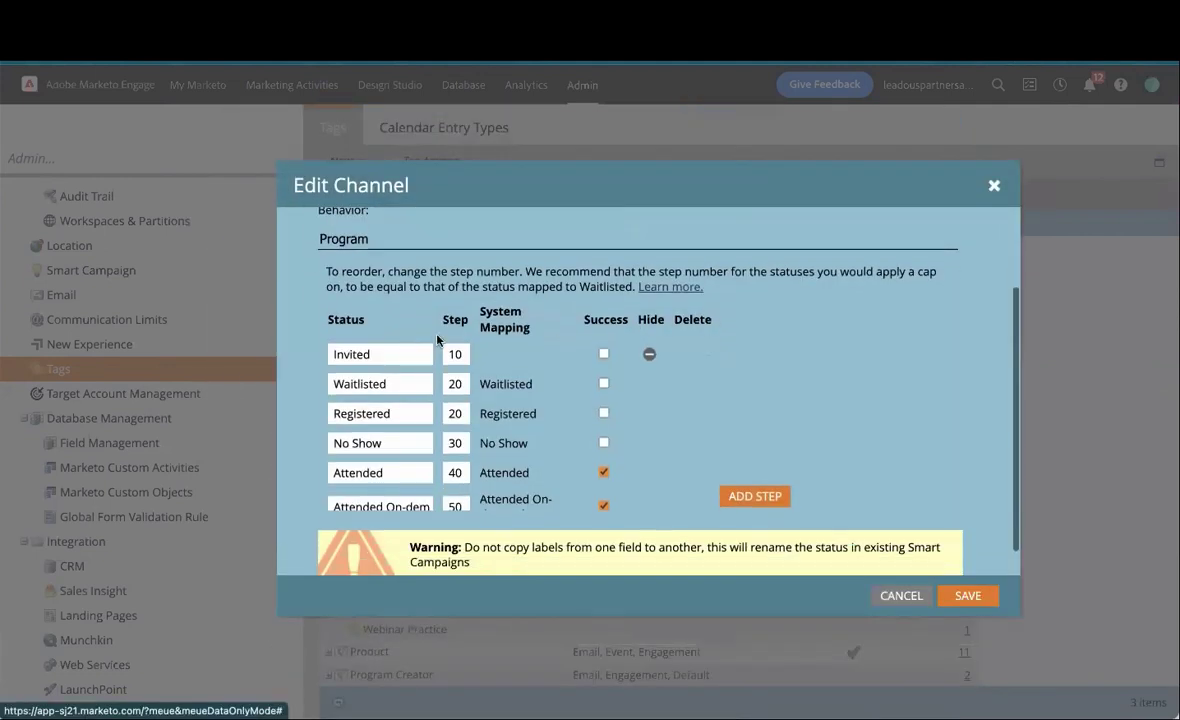
pyautogui.scroll(-1, 410, 355)
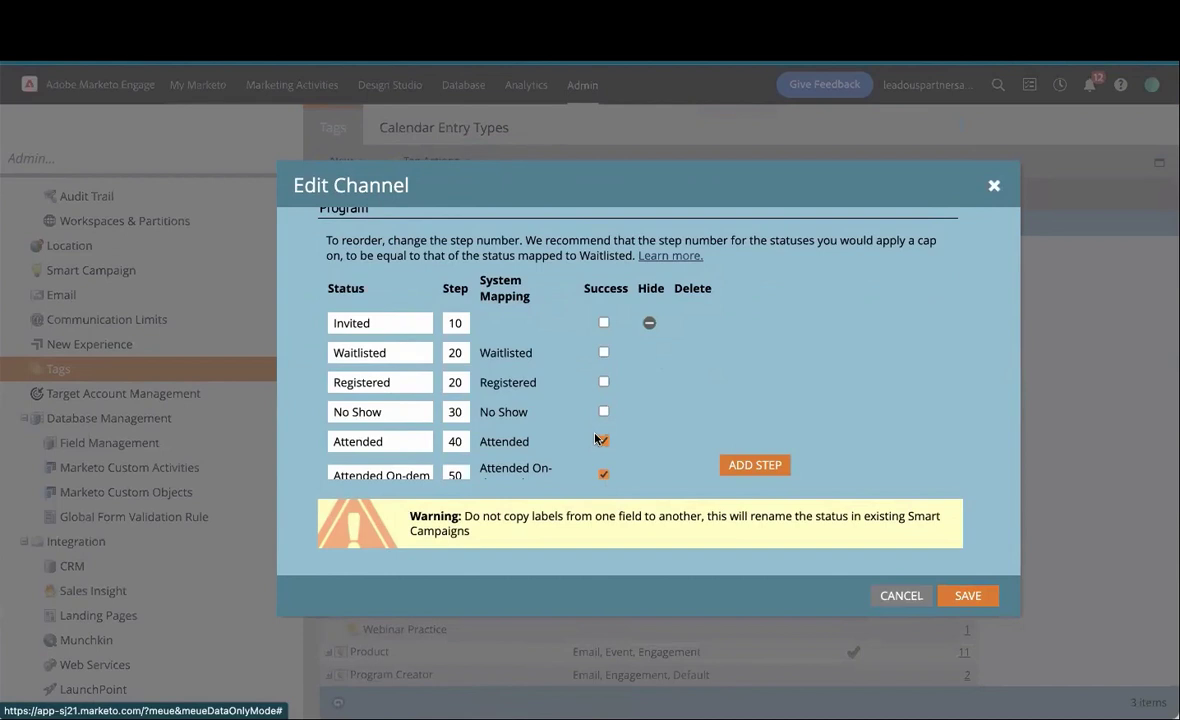
pyautogui.click(900, 595)
# Check the actions available for the Newsletter channel, including hiding it
pyautogui.rightClick(424, 395)
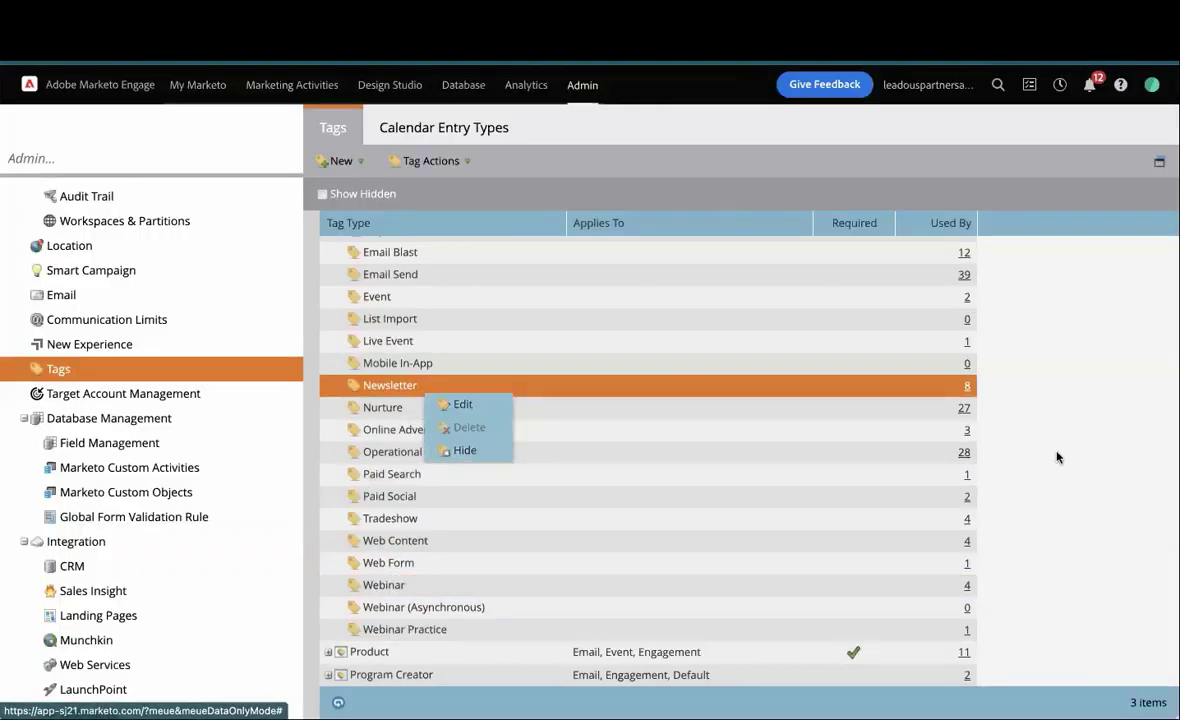
pyautogui.click(466, 451)
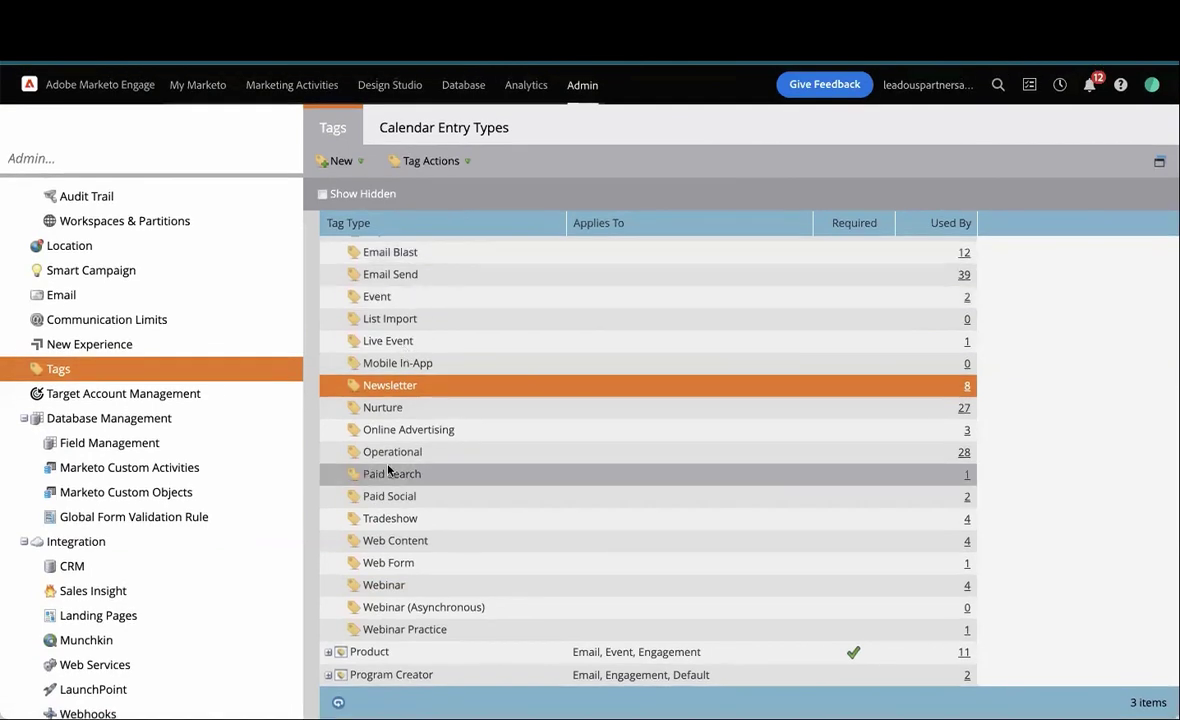
# Look over the Product and Program Creator tag types, expanding each one and collapsing Program Creator again
pyautogui.click(330, 654)
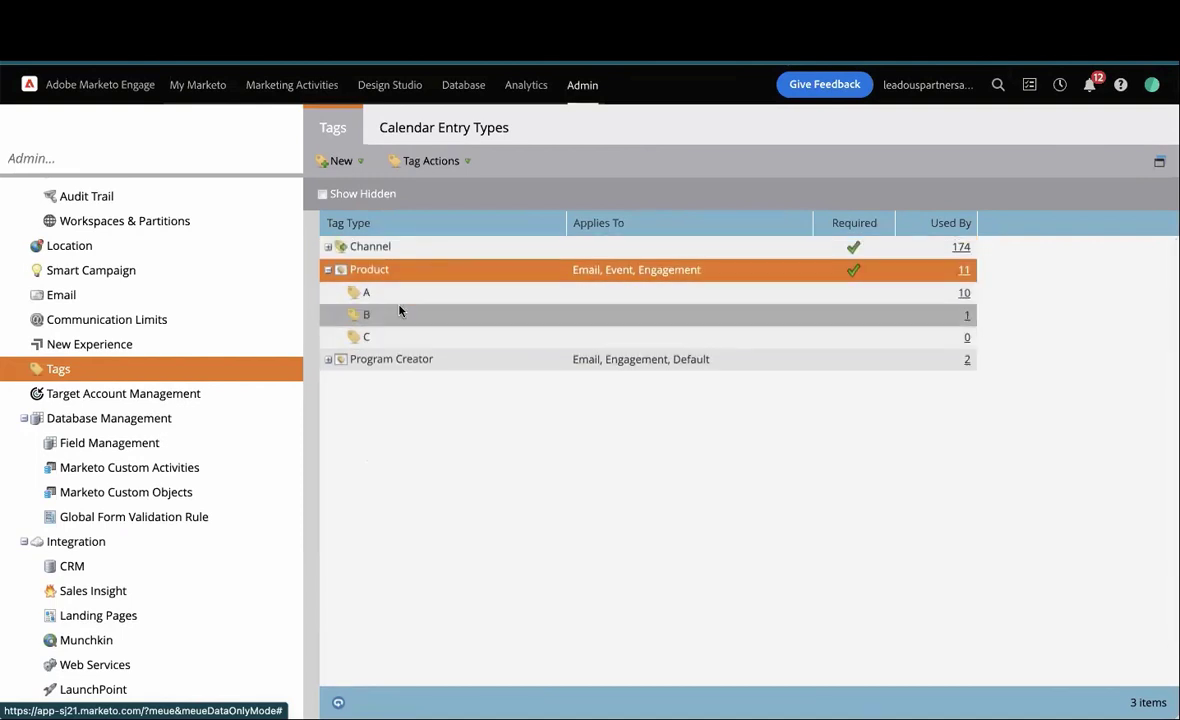
pyautogui.click(327, 360)
pyautogui.click(327, 292)
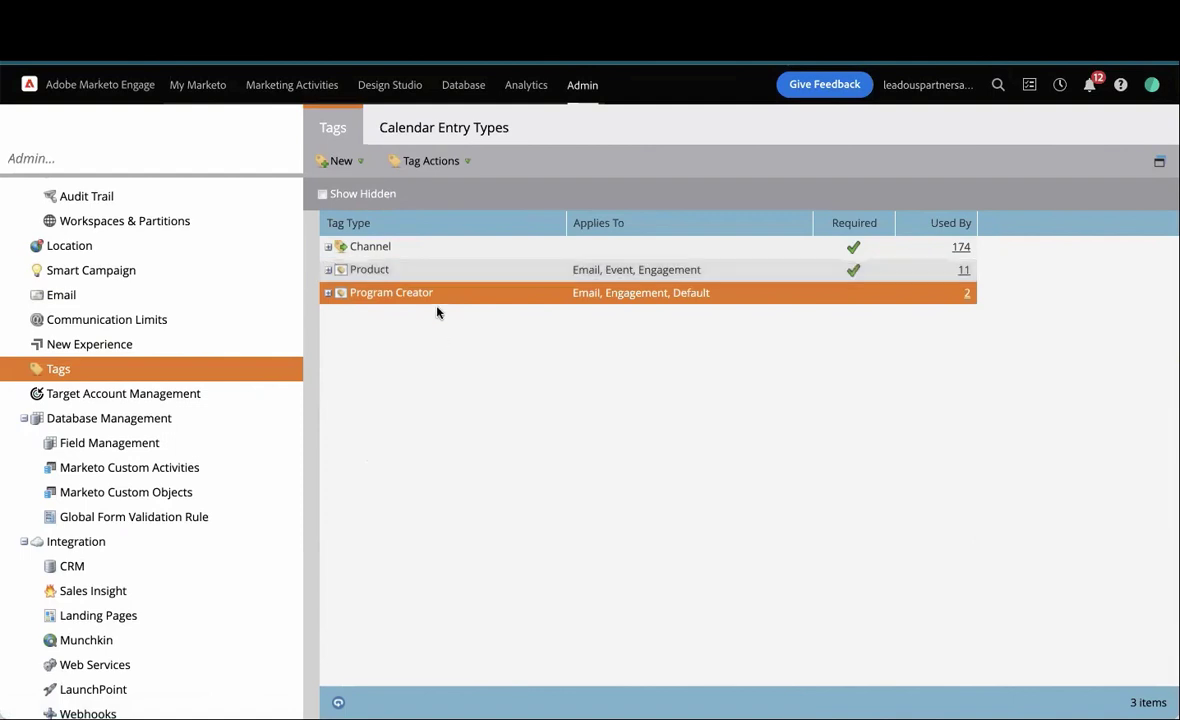
# Review the Product tag type's values A, B and C, and collapse the tag type when done
pyautogui.click(328, 270)
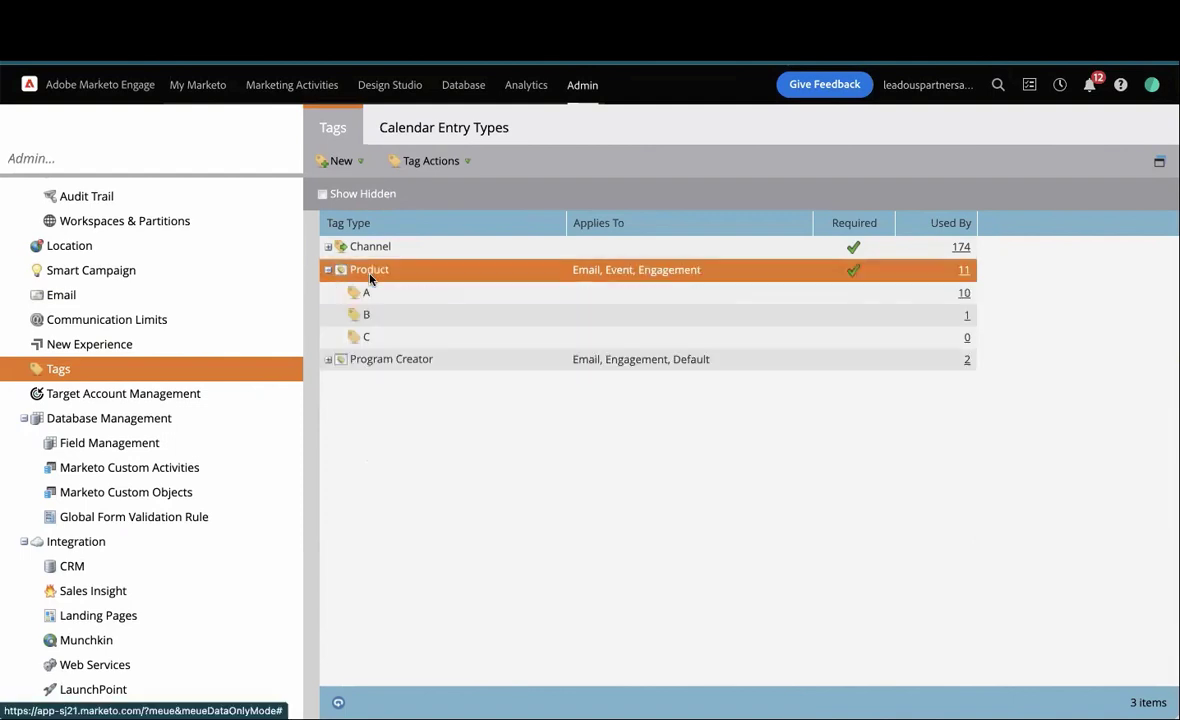
pyautogui.click(375, 293)
pyautogui.click(375, 317)
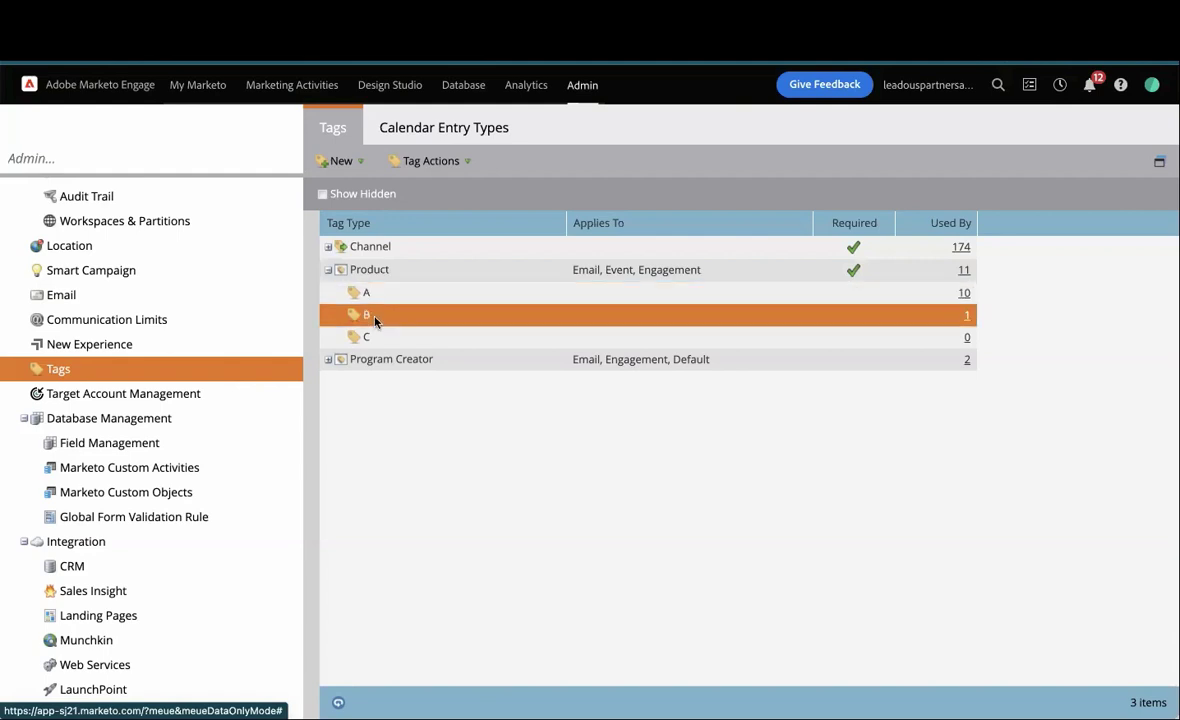
pyautogui.click(370, 336)
pyautogui.click(329, 270)
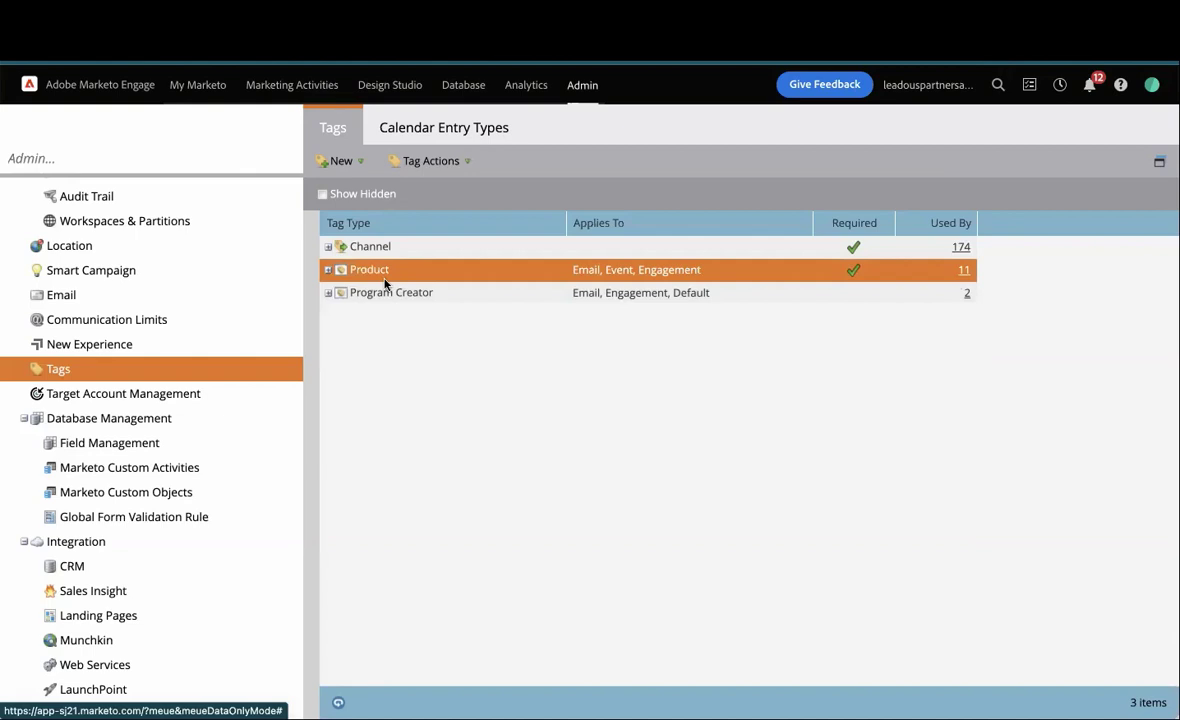
pyautogui.click(327, 270)
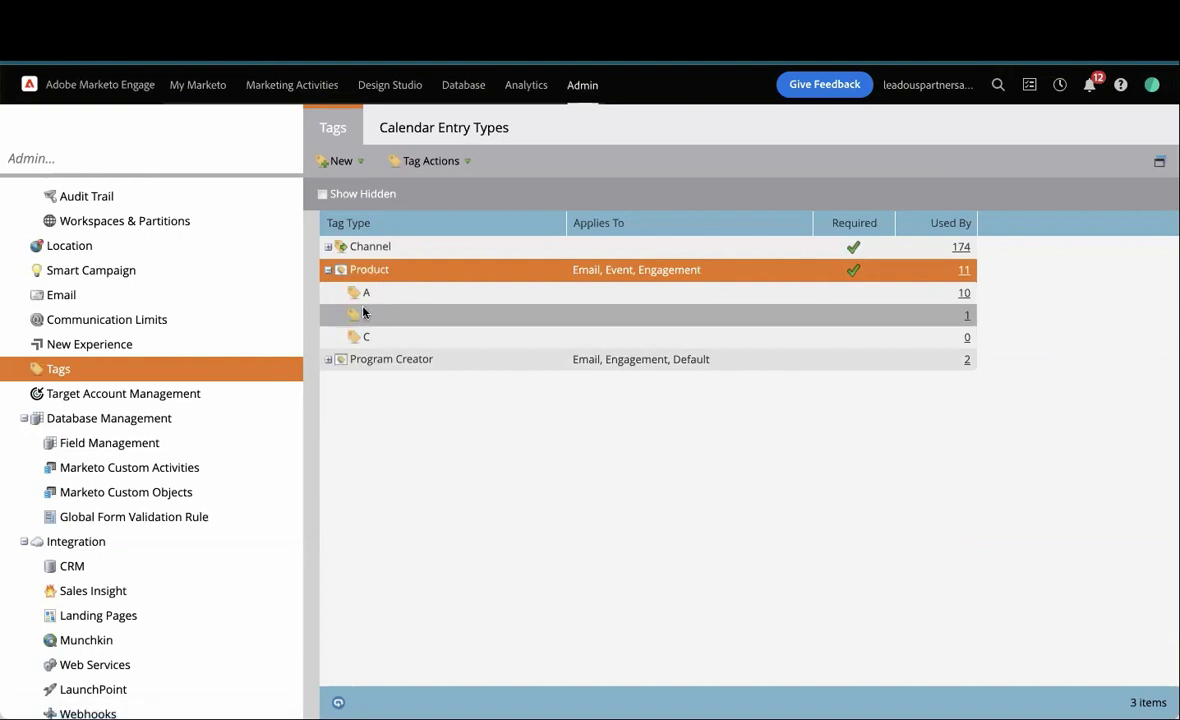
pyautogui.click(371, 299)
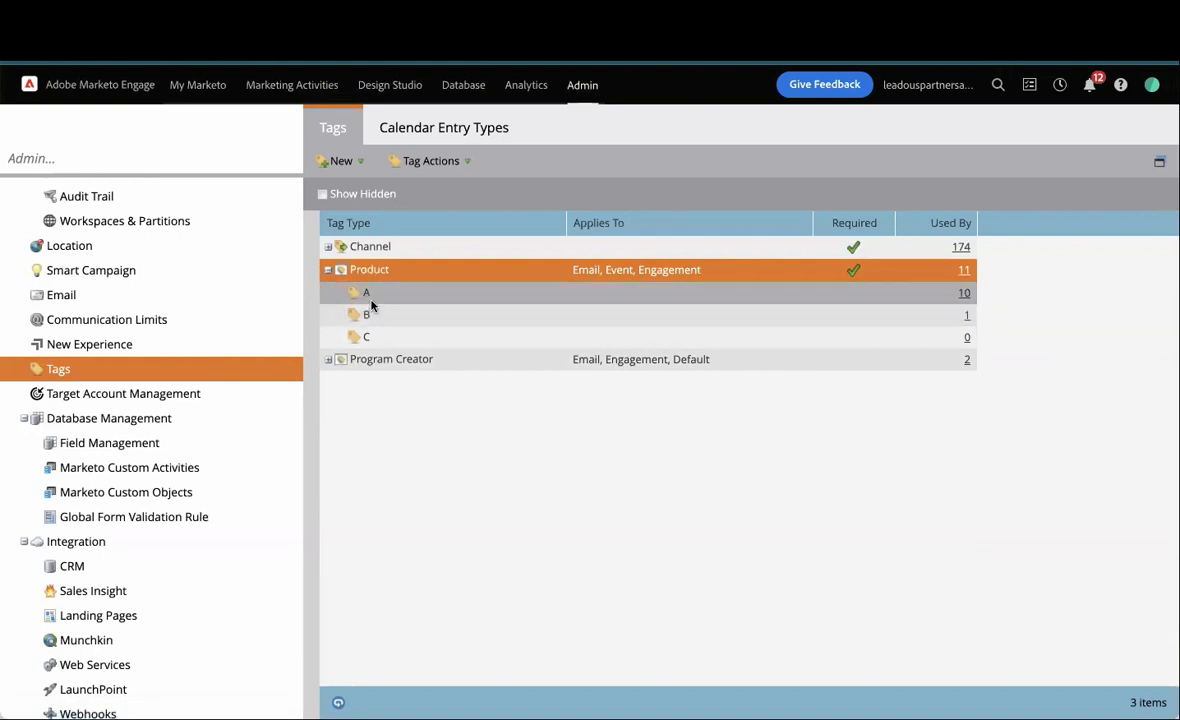
pyautogui.rightClick(371, 303)
pyautogui.click(329, 270)
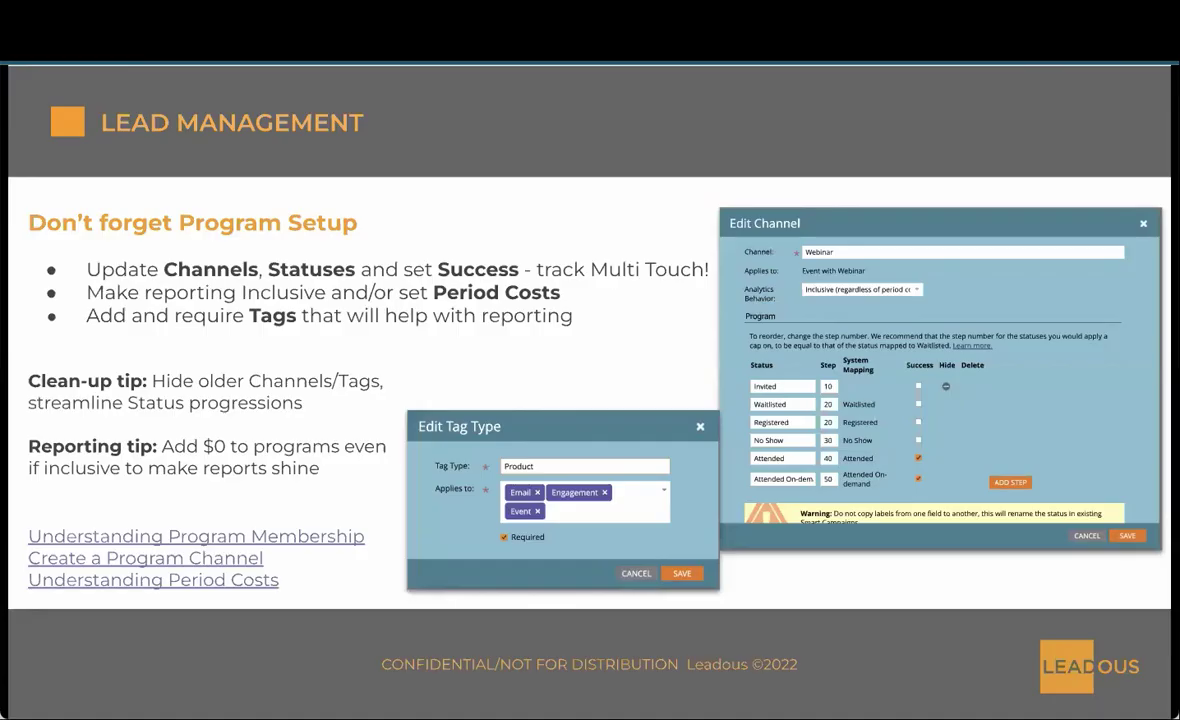
pyautogui.press('Right')
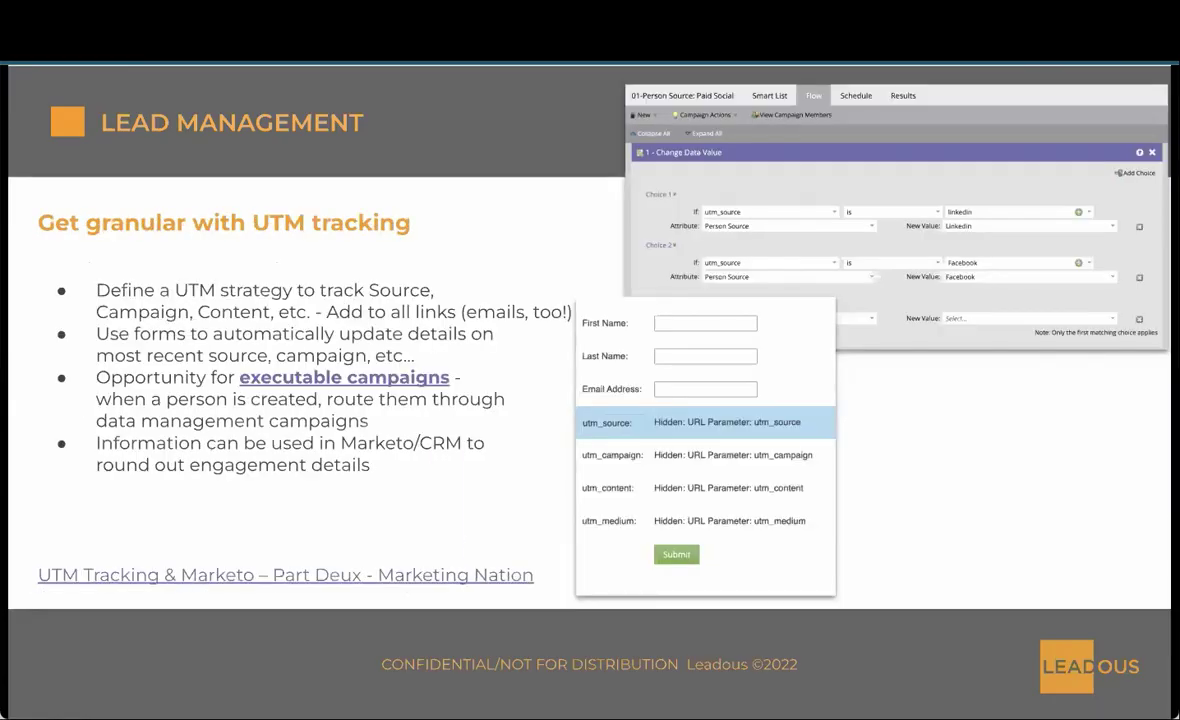
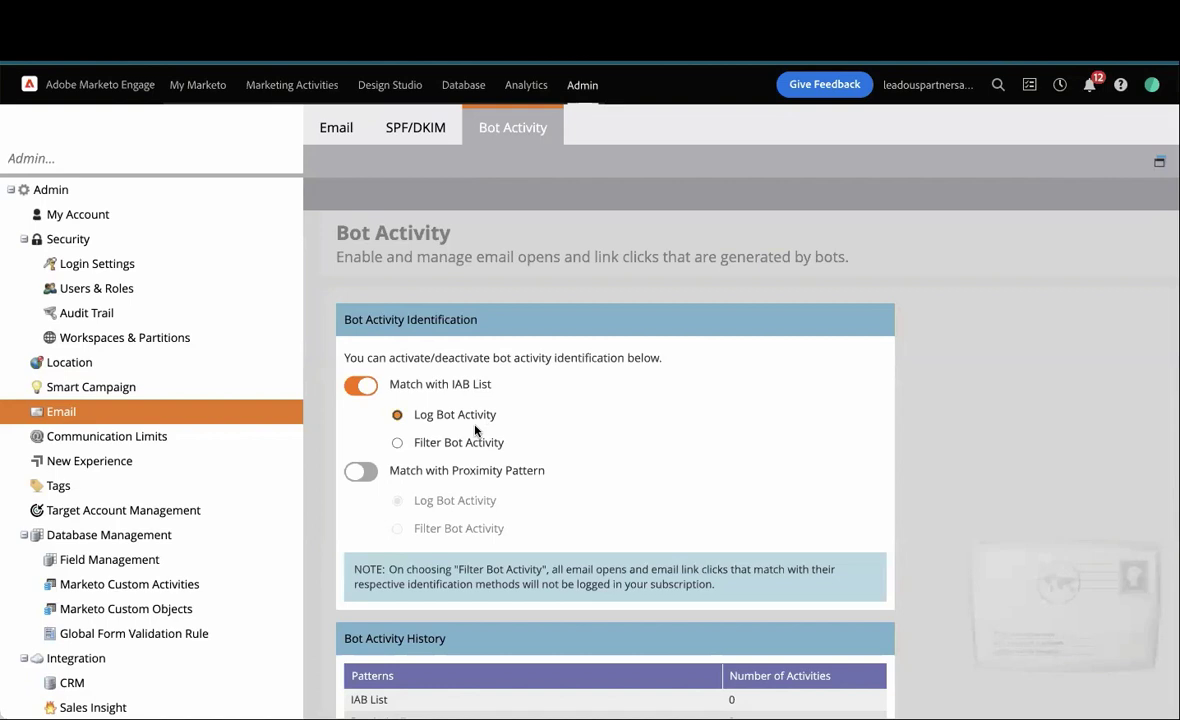
# Set Match with IAB List to Filter Bot Activity and look over the note and Bot Activity History
pyautogui.click(397, 443)
pyautogui.scroll(-1, 398, 448)
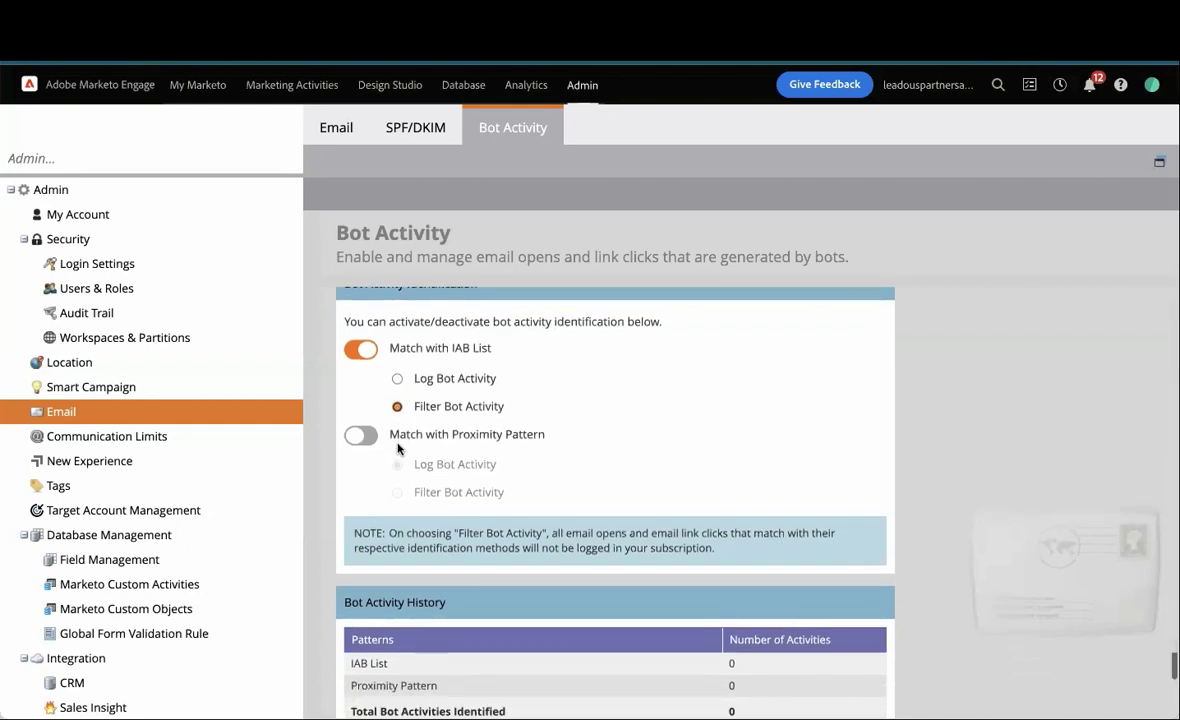
pyautogui.scroll(-1, 397, 448)
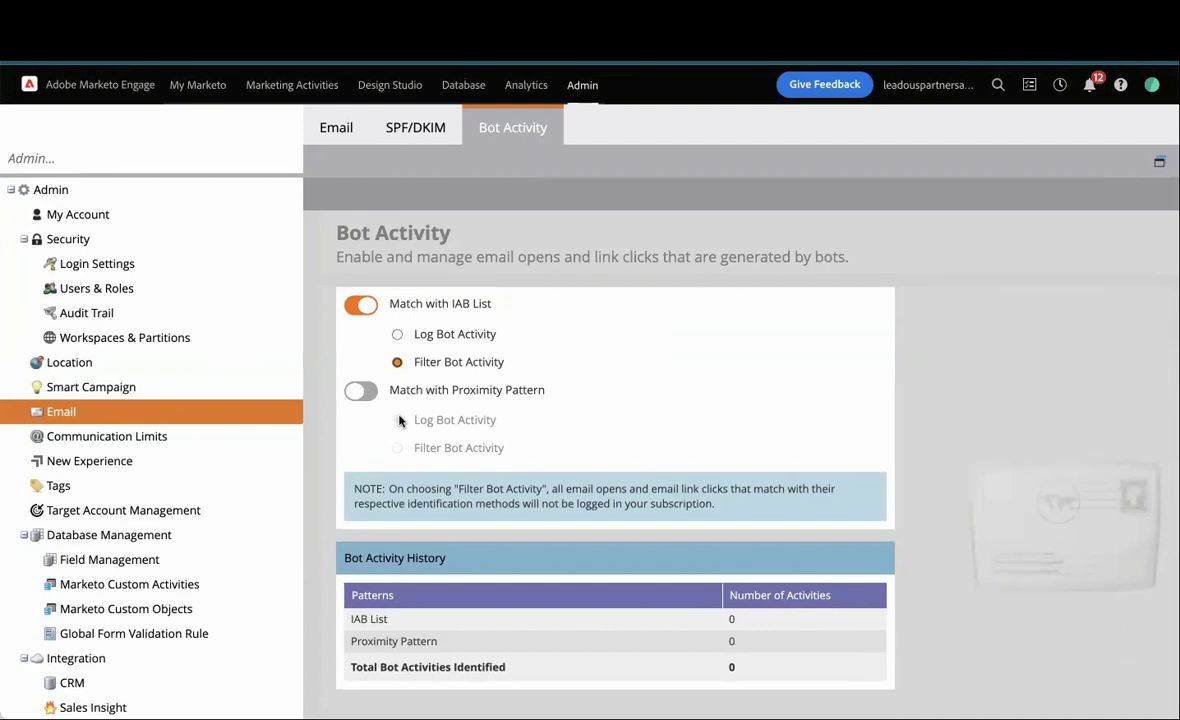
pyautogui.scroll(2, 399, 420)
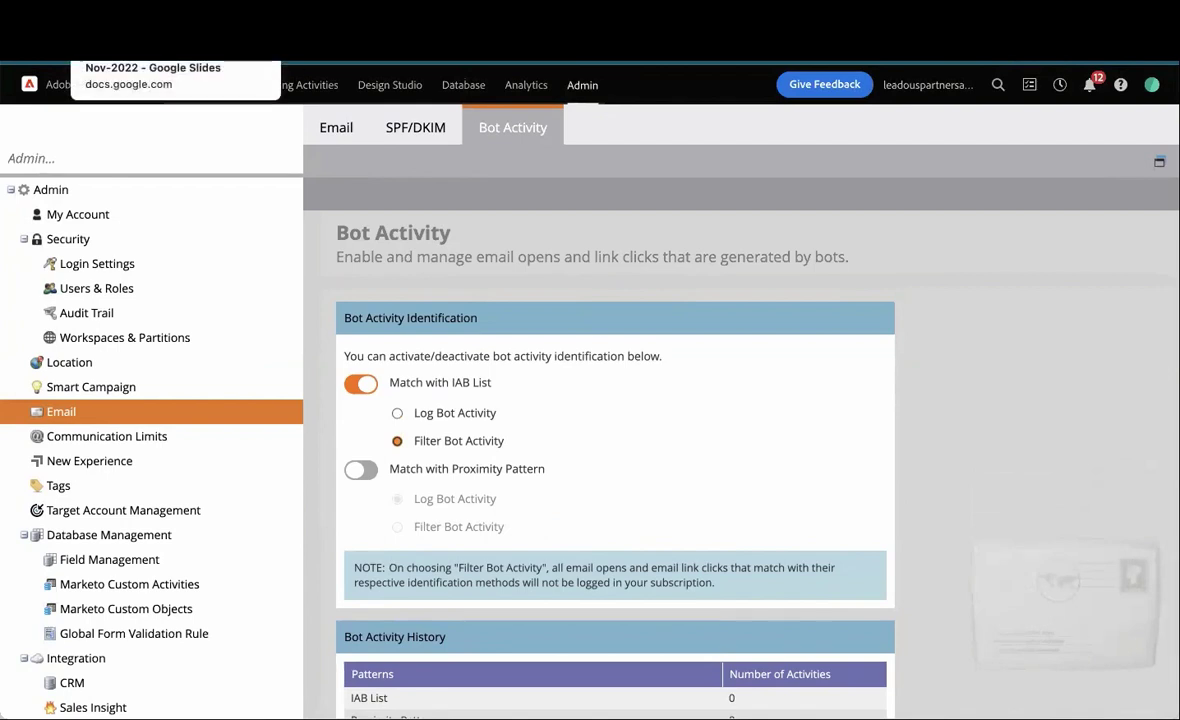
pyautogui.click(160, 45)
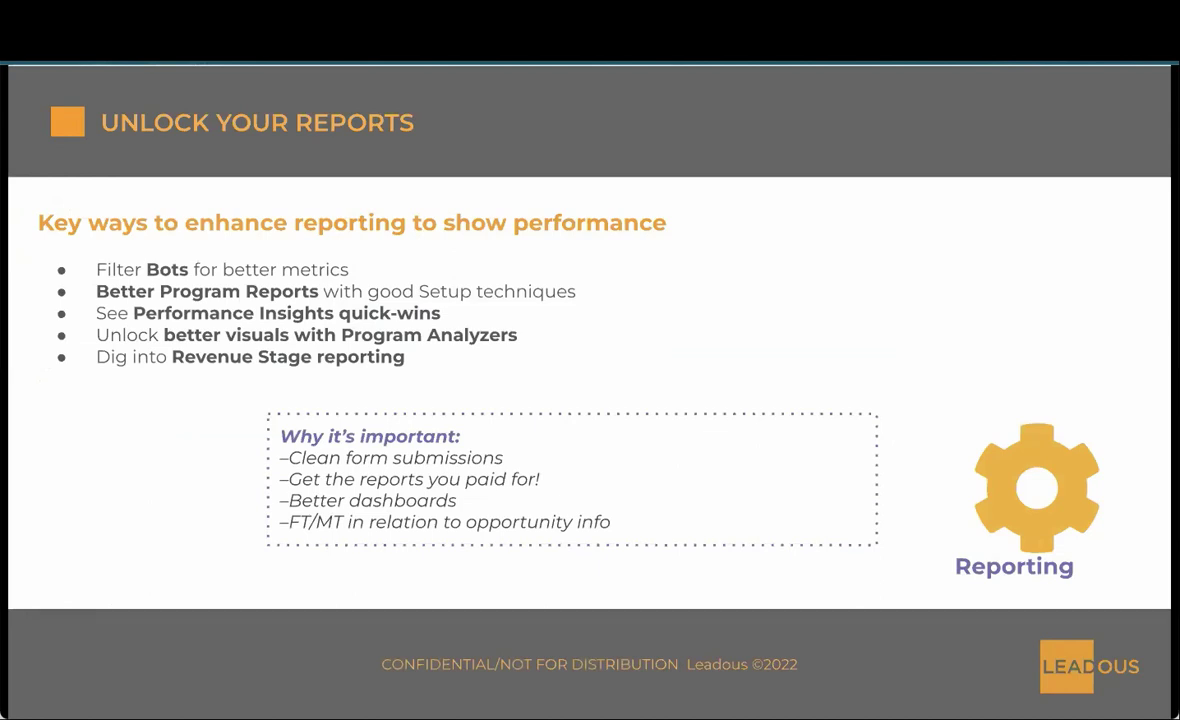
pyautogui.press('Right')
pyautogui.press('Right')
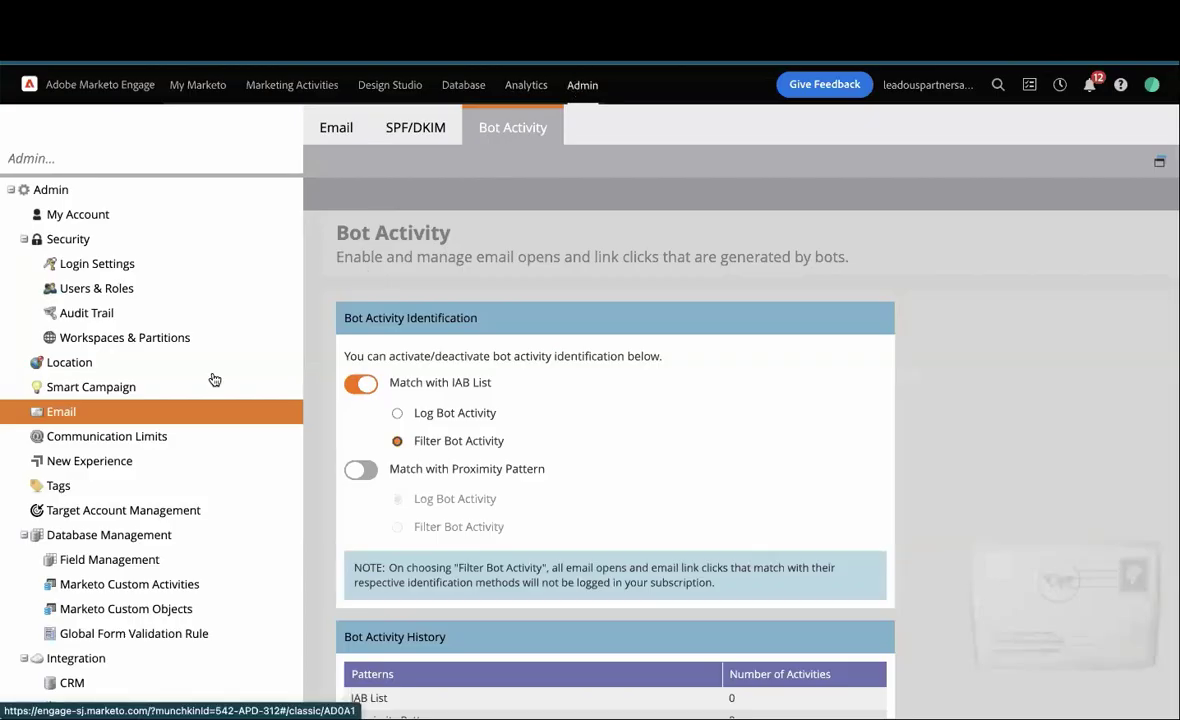
# Open the Webinar channel for editing in the Admin Tags settings
pyautogui.click(79, 489)
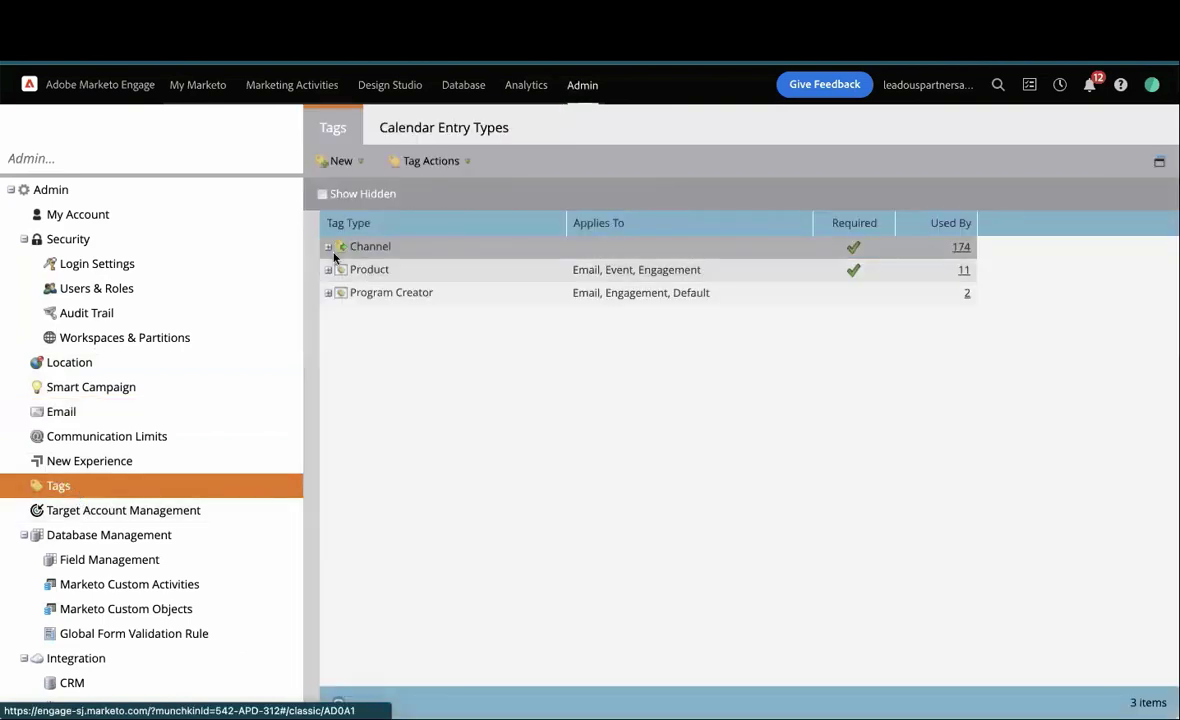
pyautogui.click(329, 247)
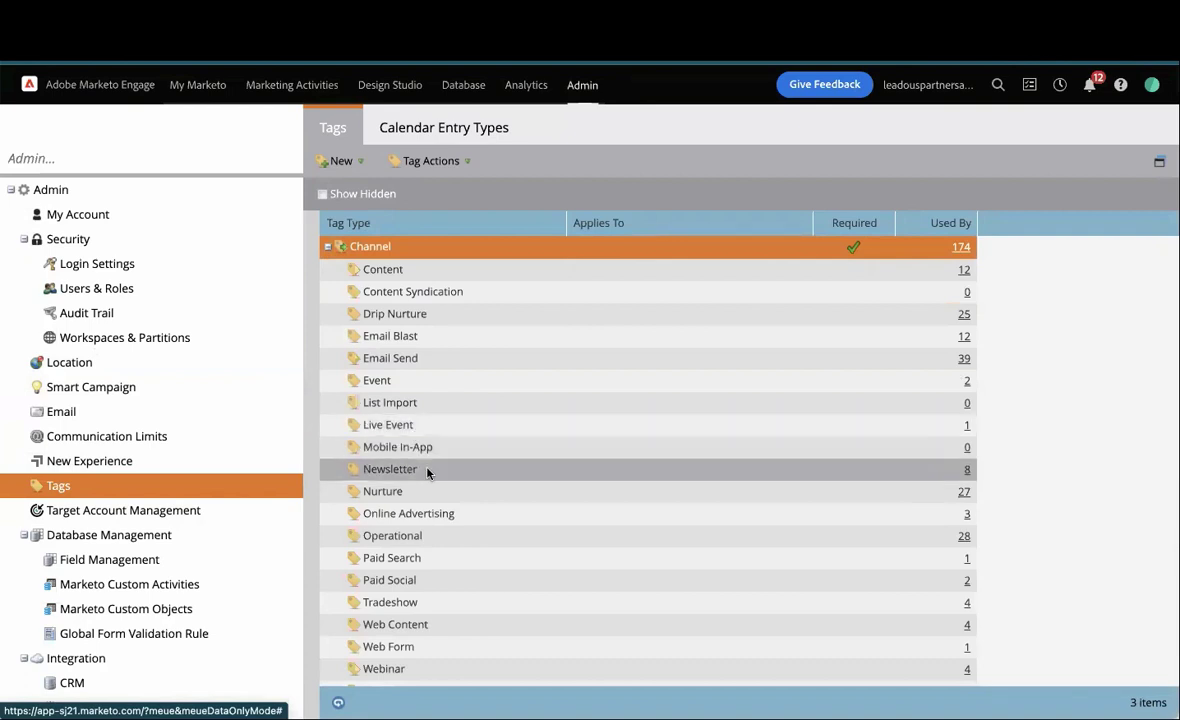
pyautogui.scroll(-2, 428, 470)
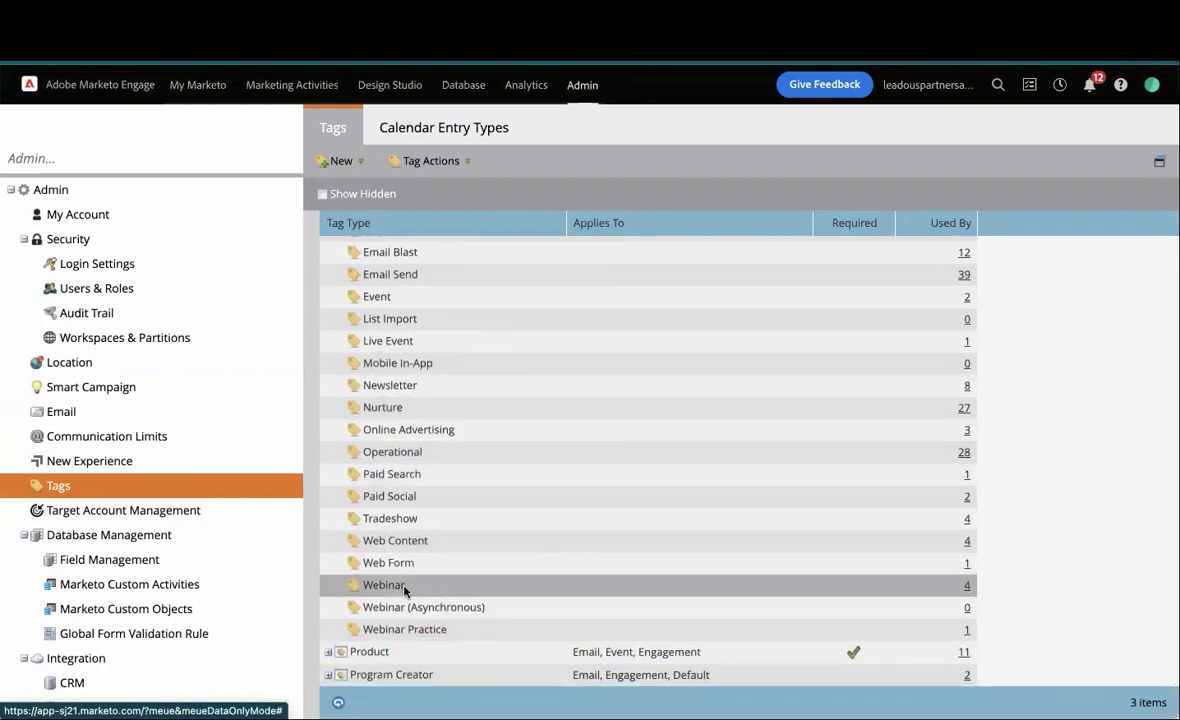
pyautogui.doubleClick(405, 590)
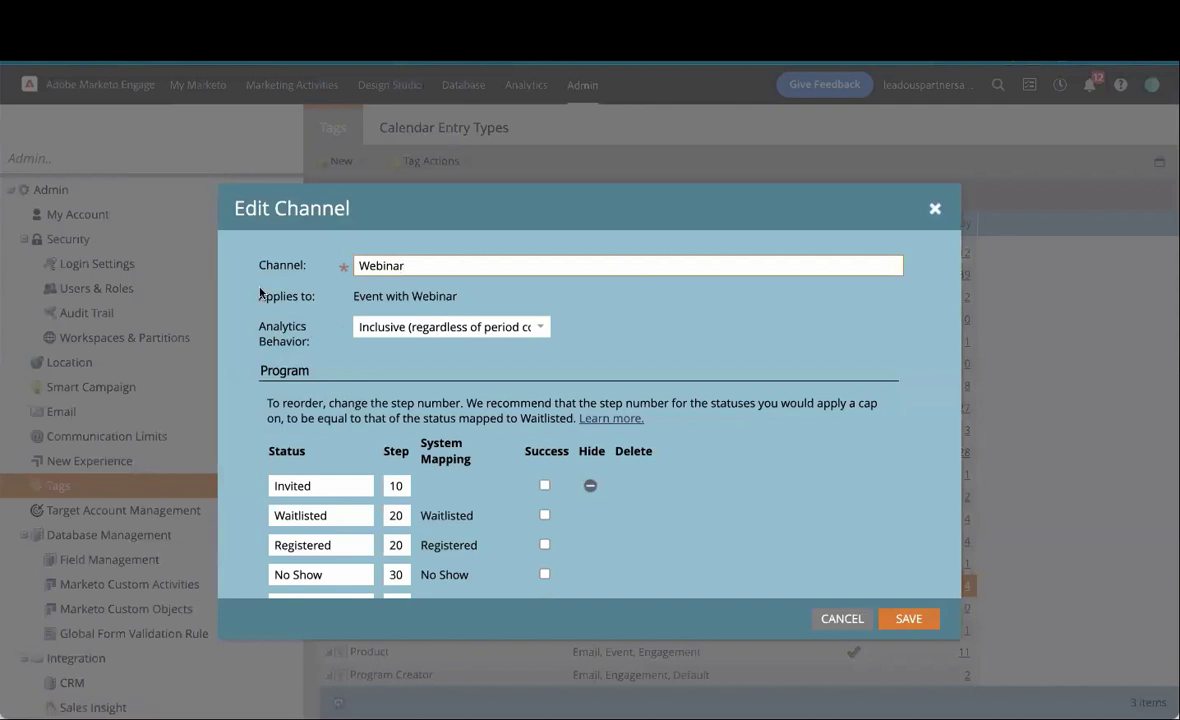
# Set the Webinar channel's Analytics Behavior to Normal (requires period cost)
pyautogui.moveTo(309, 346); pyautogui.dragTo(241, 310)
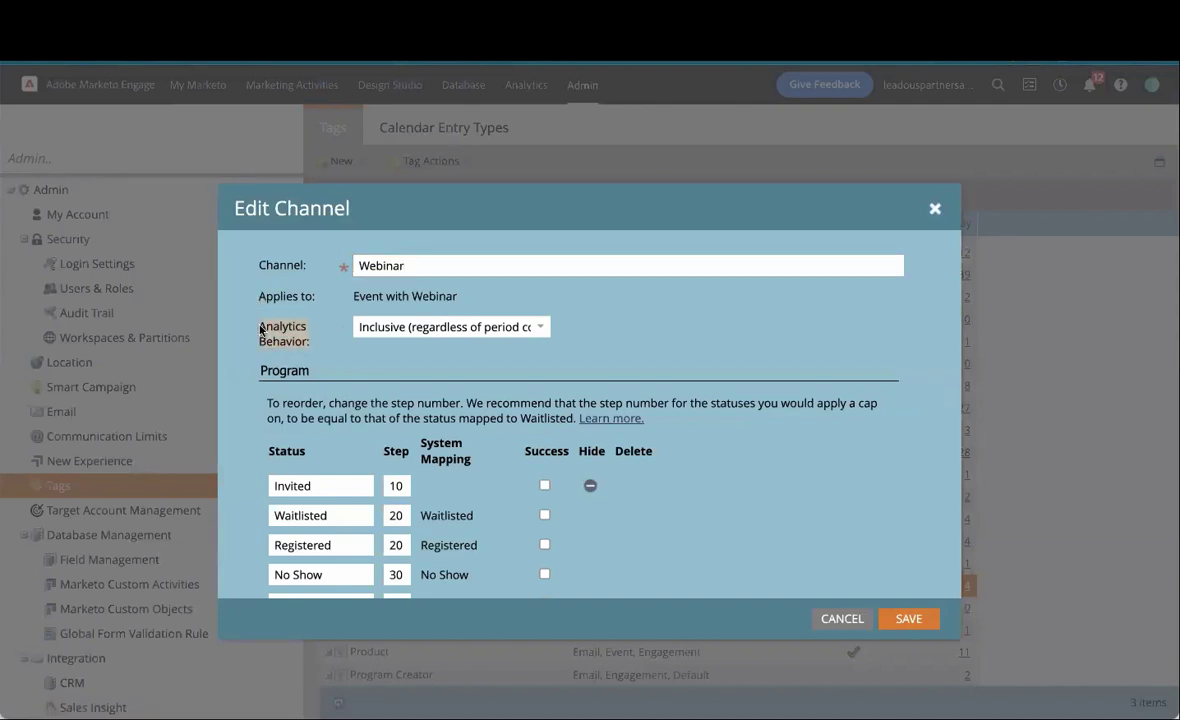
pyautogui.click(538, 327)
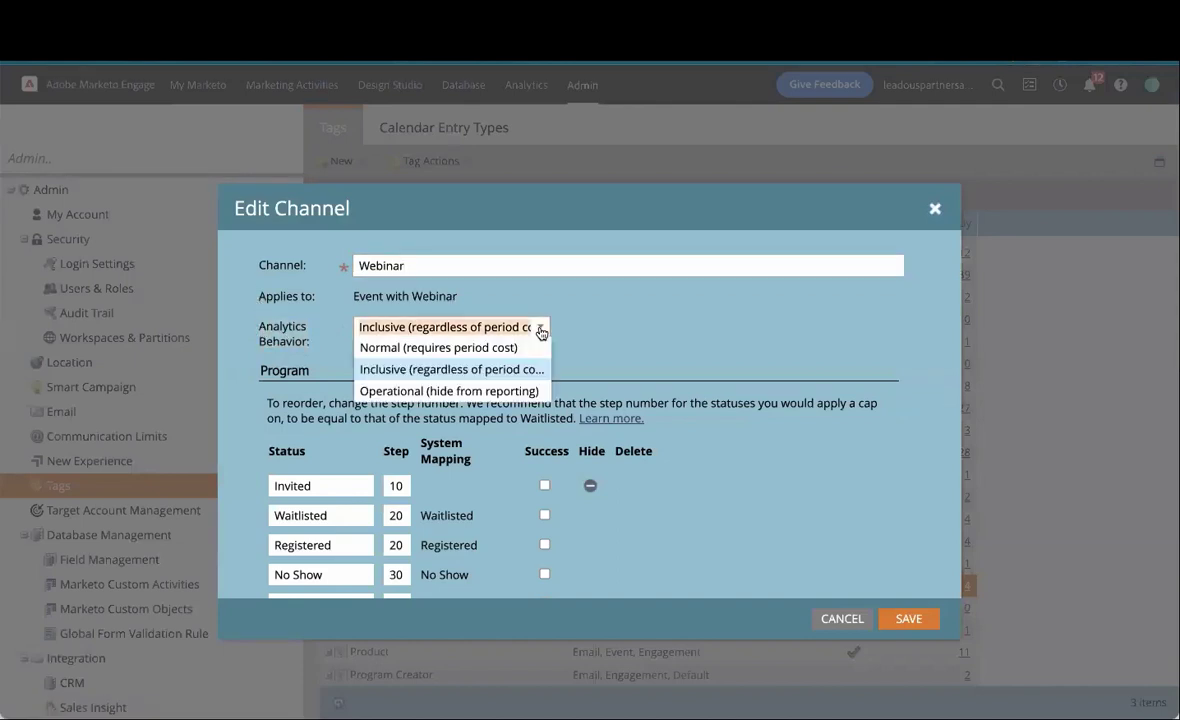
pyautogui.click(430, 358)
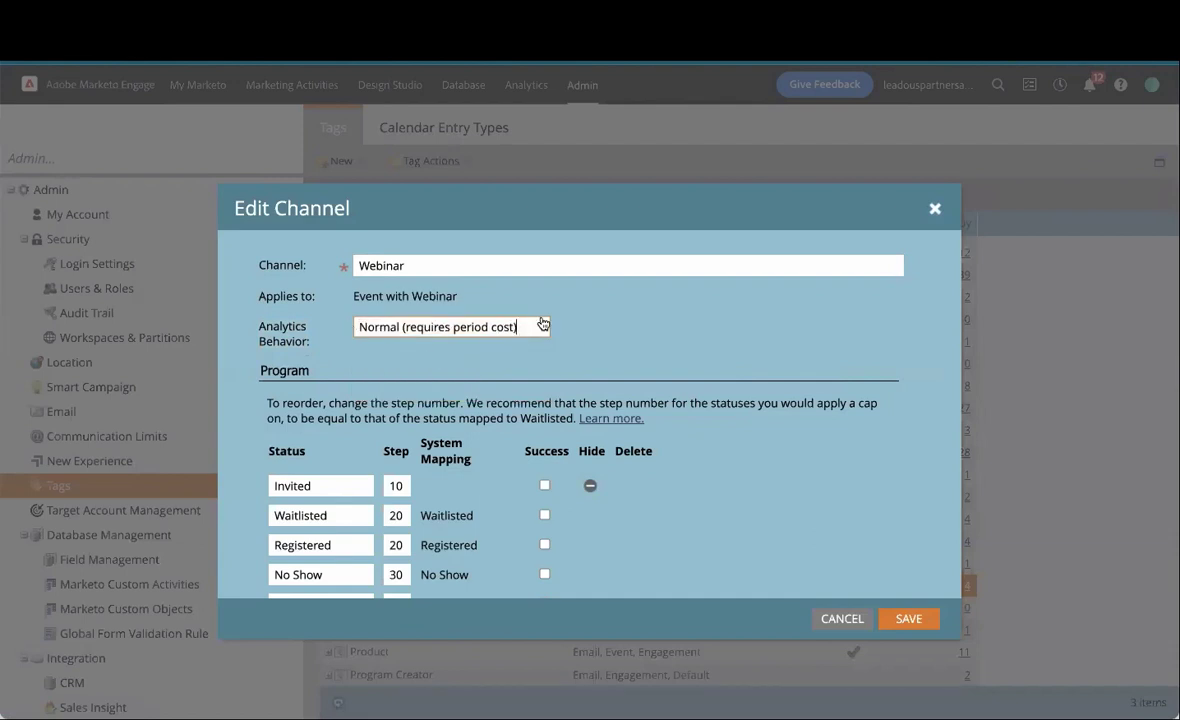
pyautogui.moveTo(476, 327); pyautogui.dragTo(361, 328)
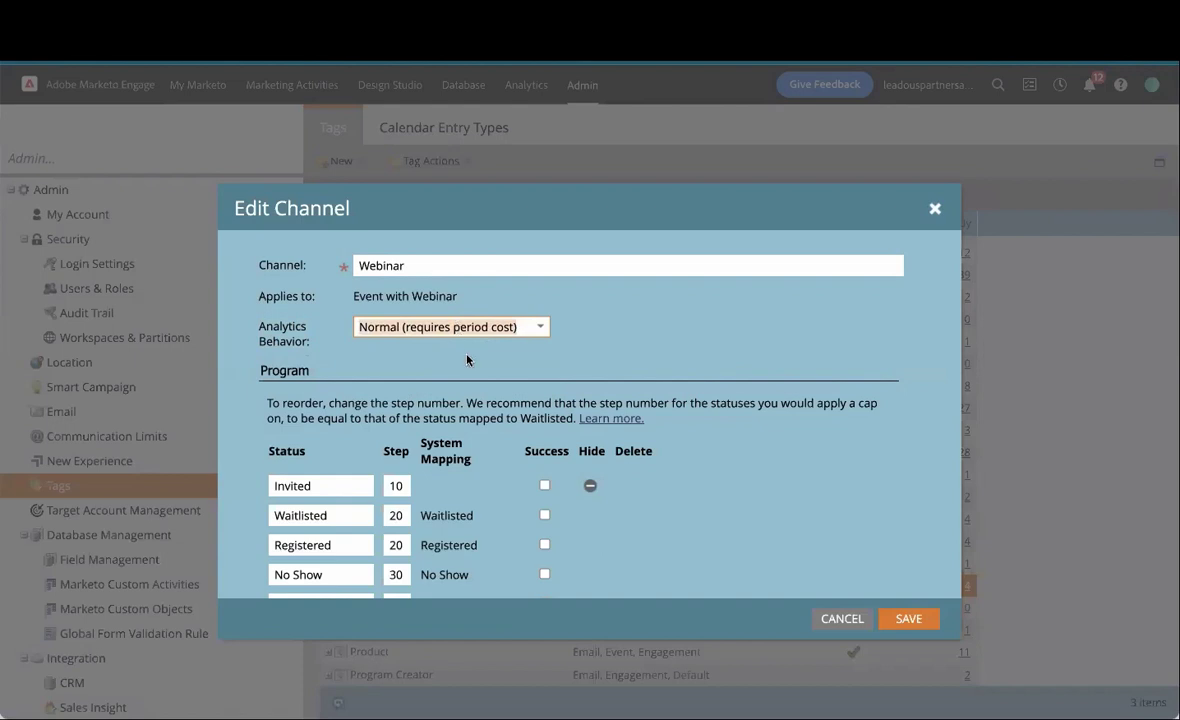
pyautogui.moveTo(517, 327); pyautogui.dragTo(453, 333)
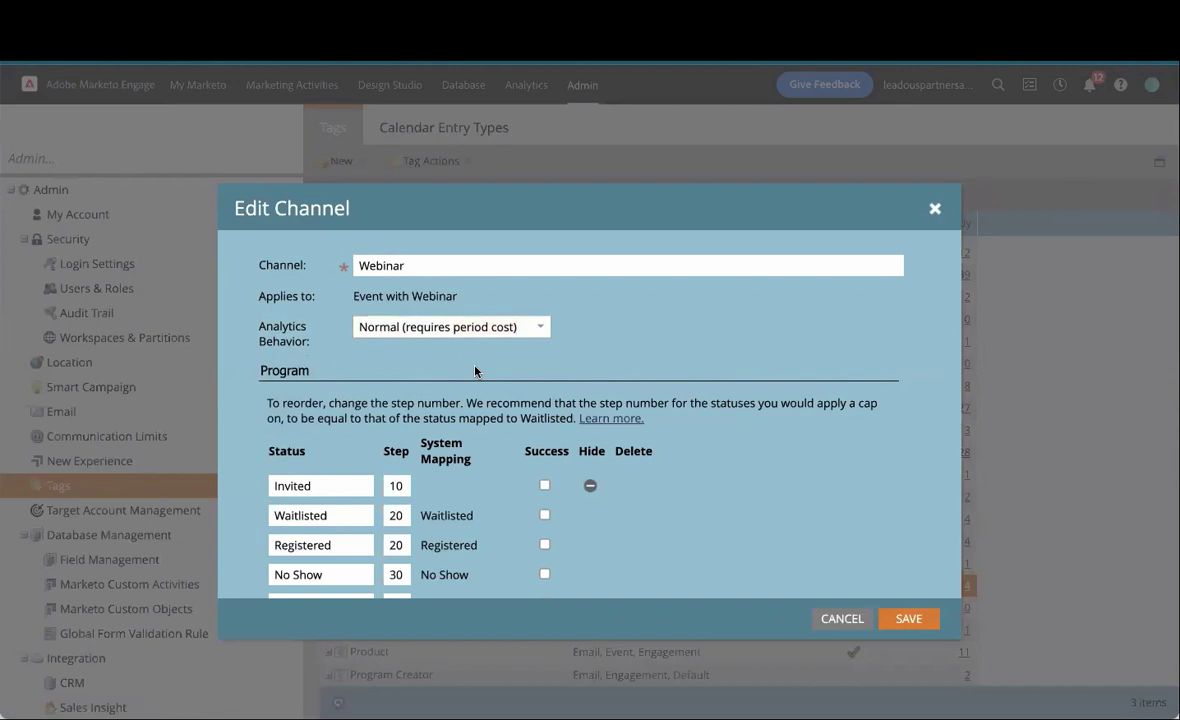
# Try Inclusive (regardless of period cost) as the Webinar channel's Analytics Behavior, check the Operational option, and cancel the channel edit
pyautogui.click(540, 329)
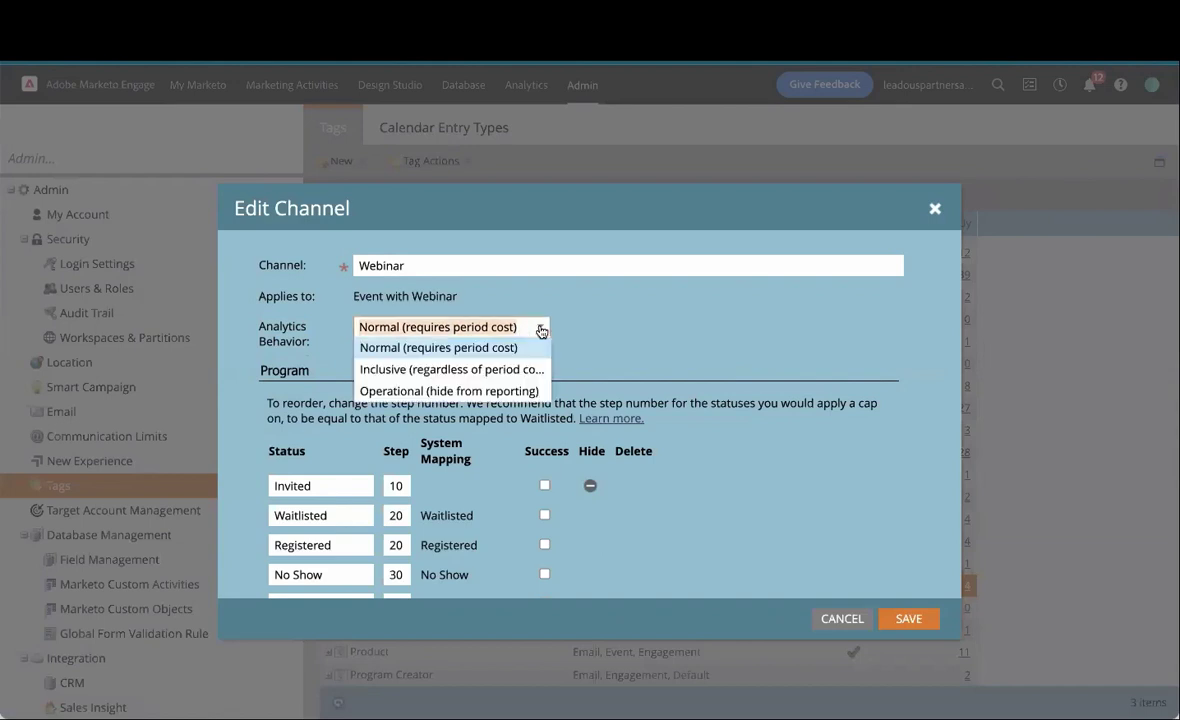
pyautogui.click(458, 369)
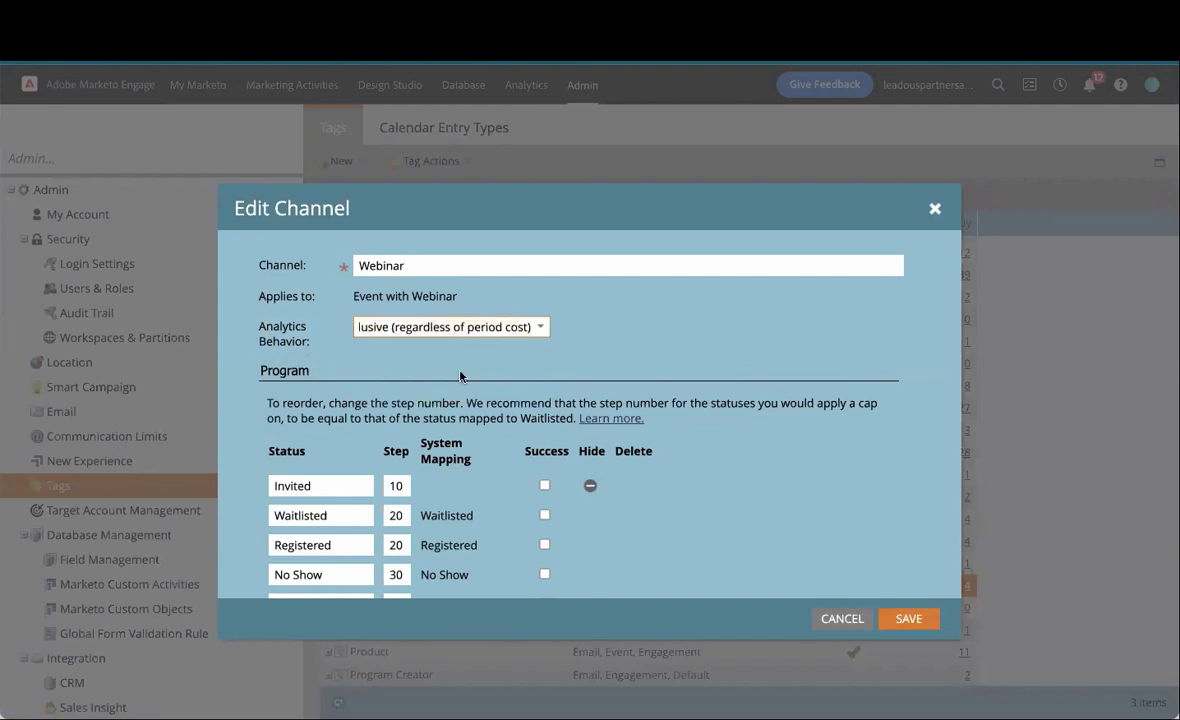
pyautogui.click(540, 327)
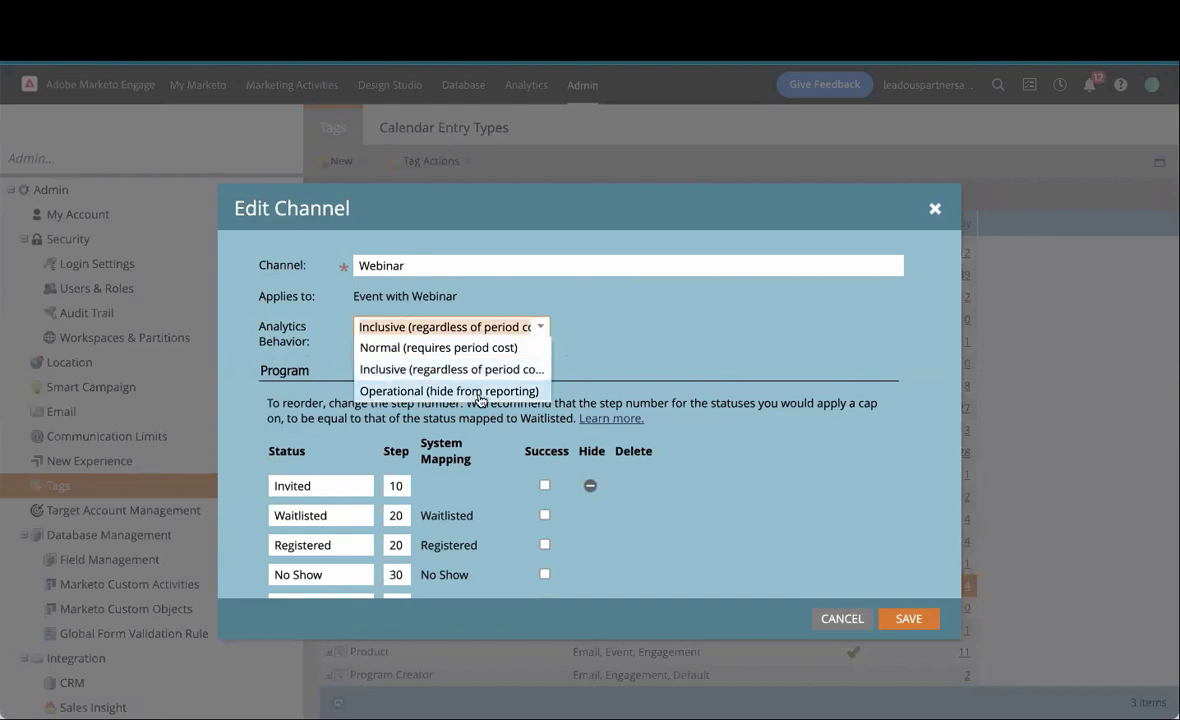
pyautogui.click(525, 328)
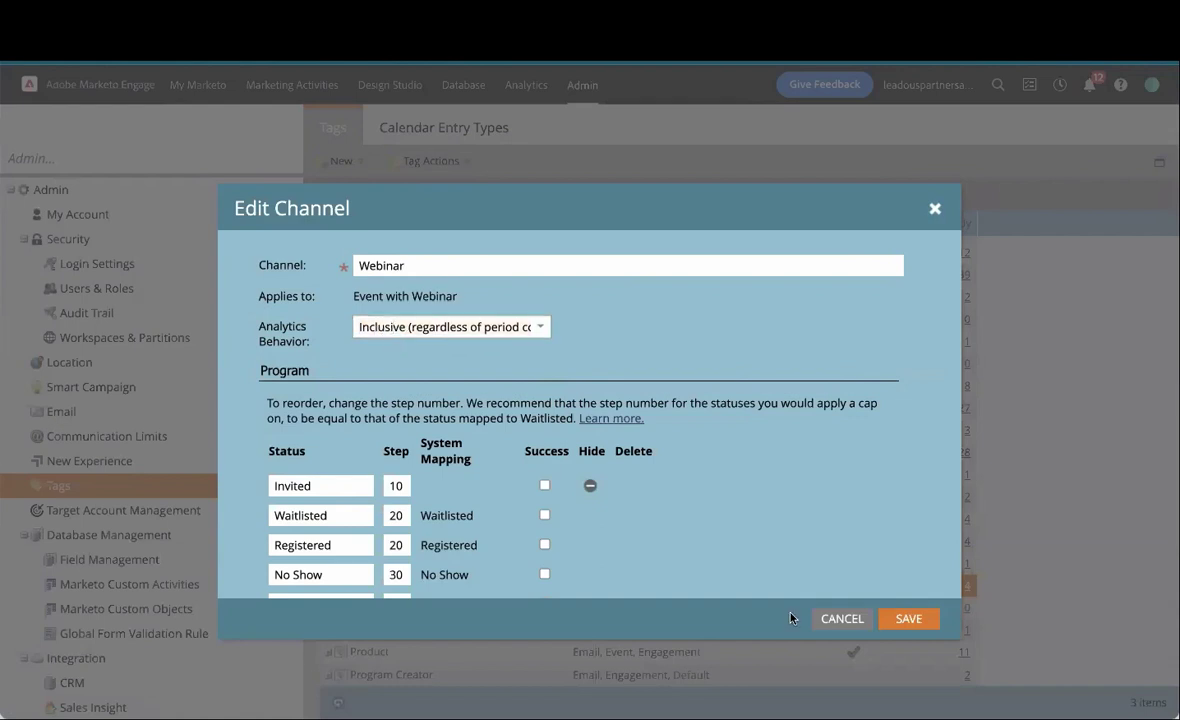
pyautogui.click(851, 621)
# Open the setup of WBN-YYYY-MM-DD-Webinar Program Example from the Marketing Activities Templates folder of the Center of Excellence
pyautogui.click(292, 85)
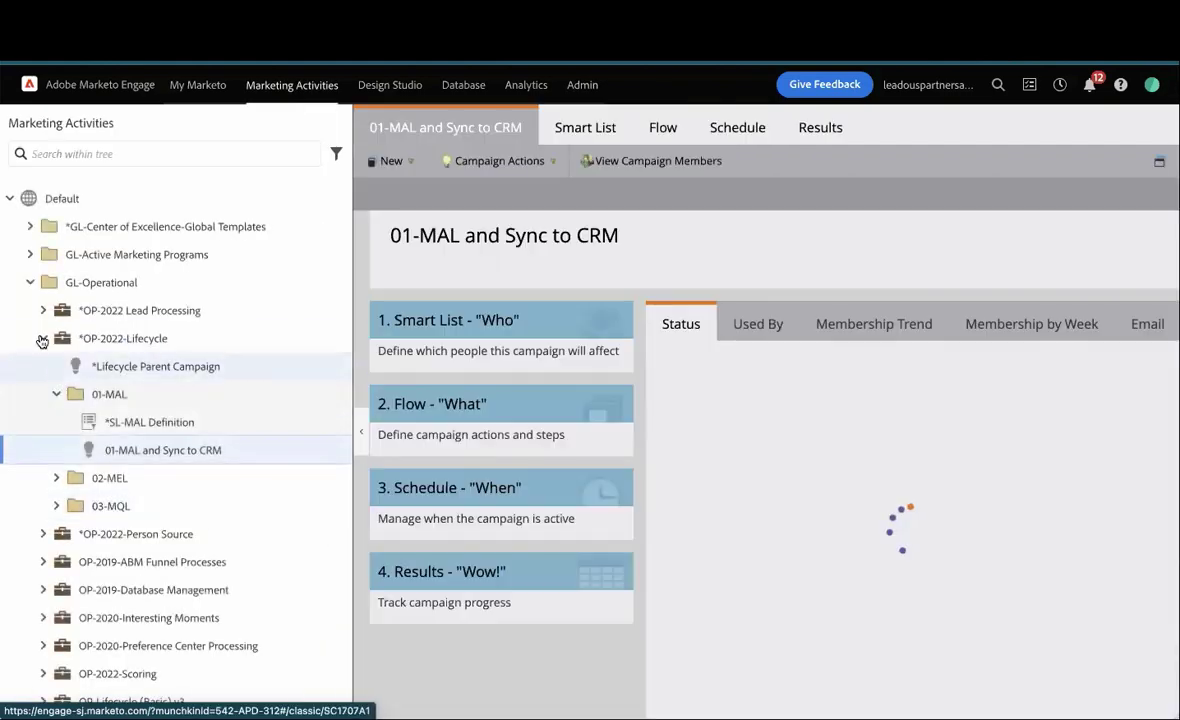
pyautogui.click(42, 337)
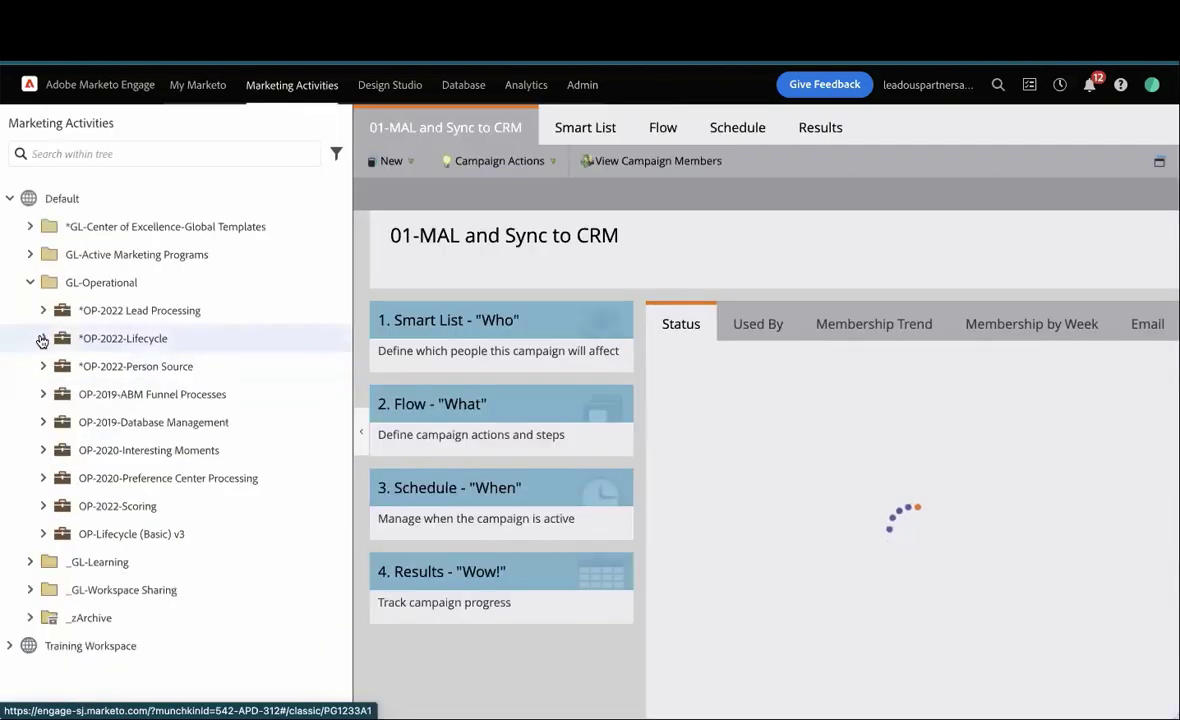
pyautogui.click(30, 226)
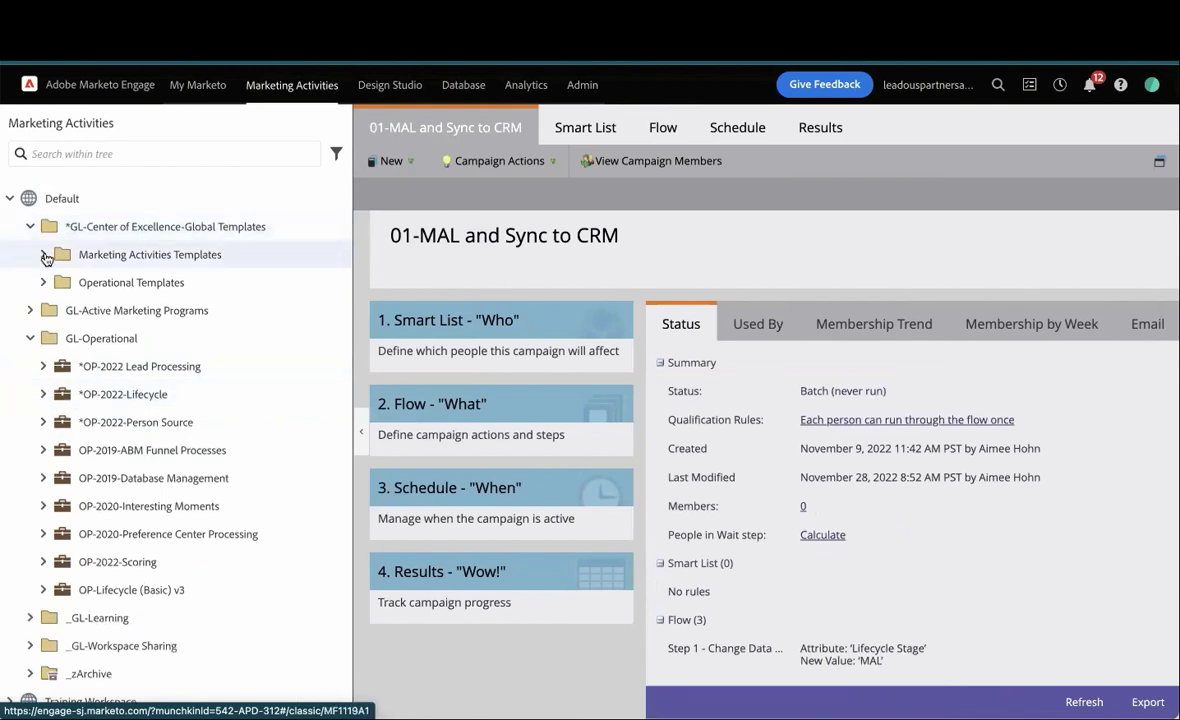
pyautogui.click(44, 256)
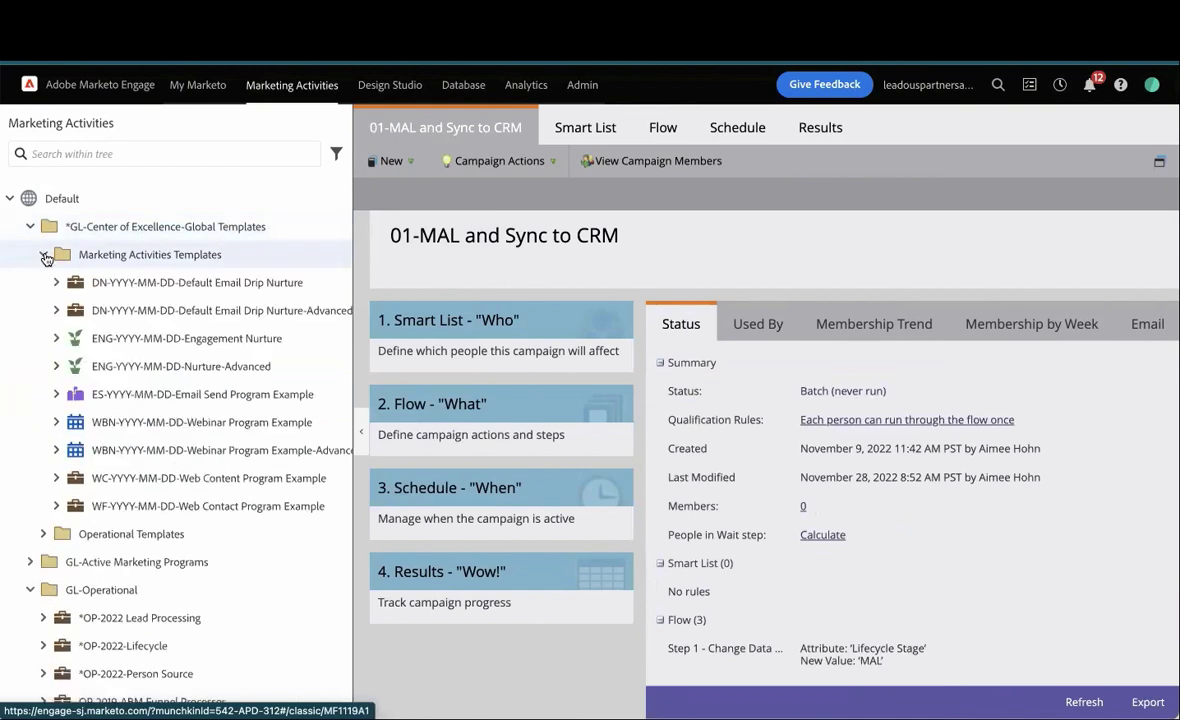
pyautogui.click(217, 424)
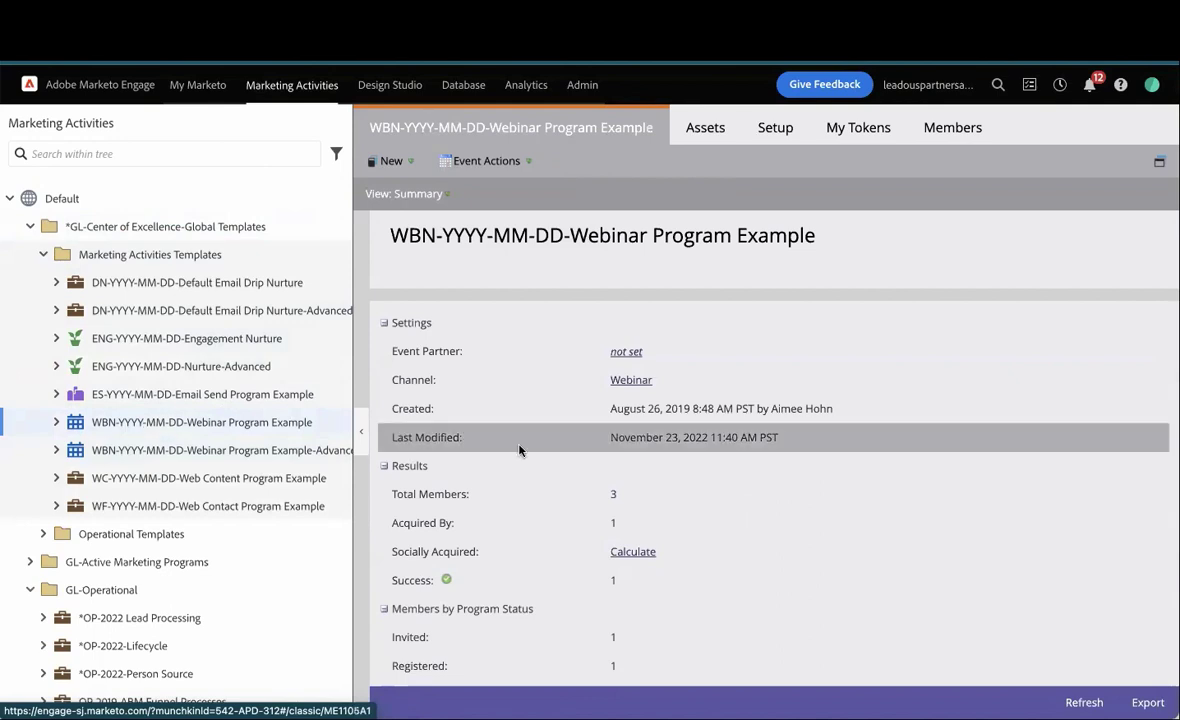
pyautogui.click(786, 137)
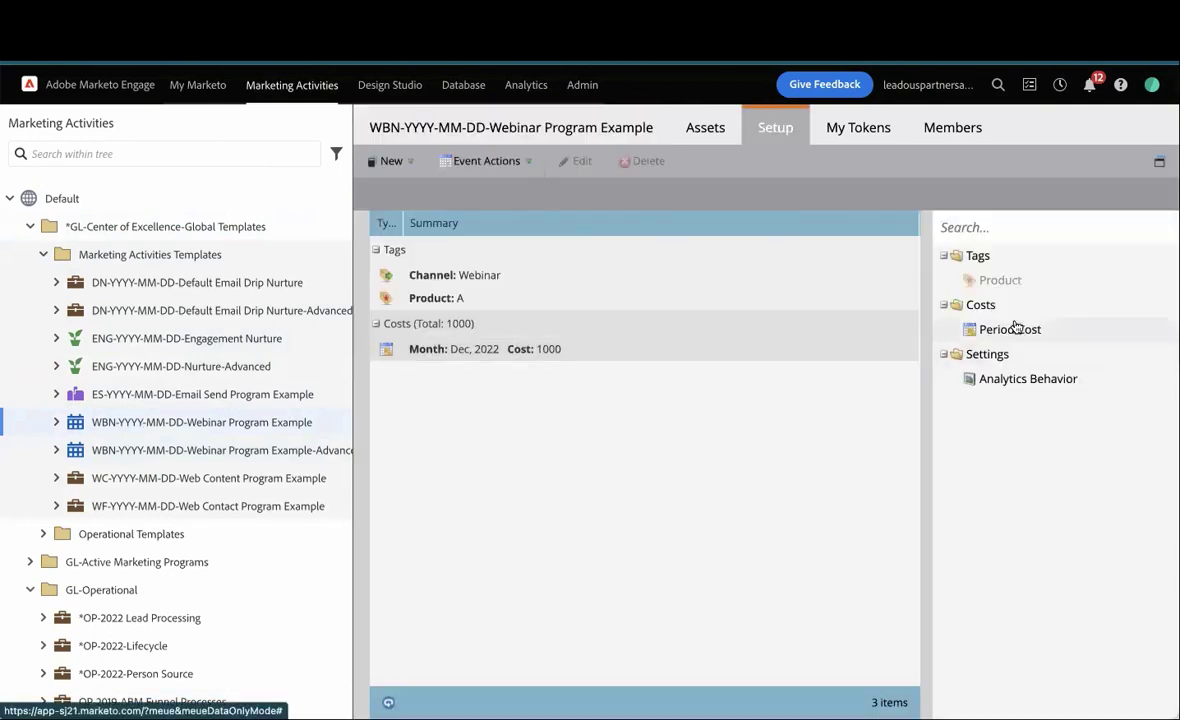
# Start a new period cost of 0 USD for 12/2022 on the webinar program, and cancel it without saving
pyautogui.moveTo(1018, 331); pyautogui.dragTo(429, 401)
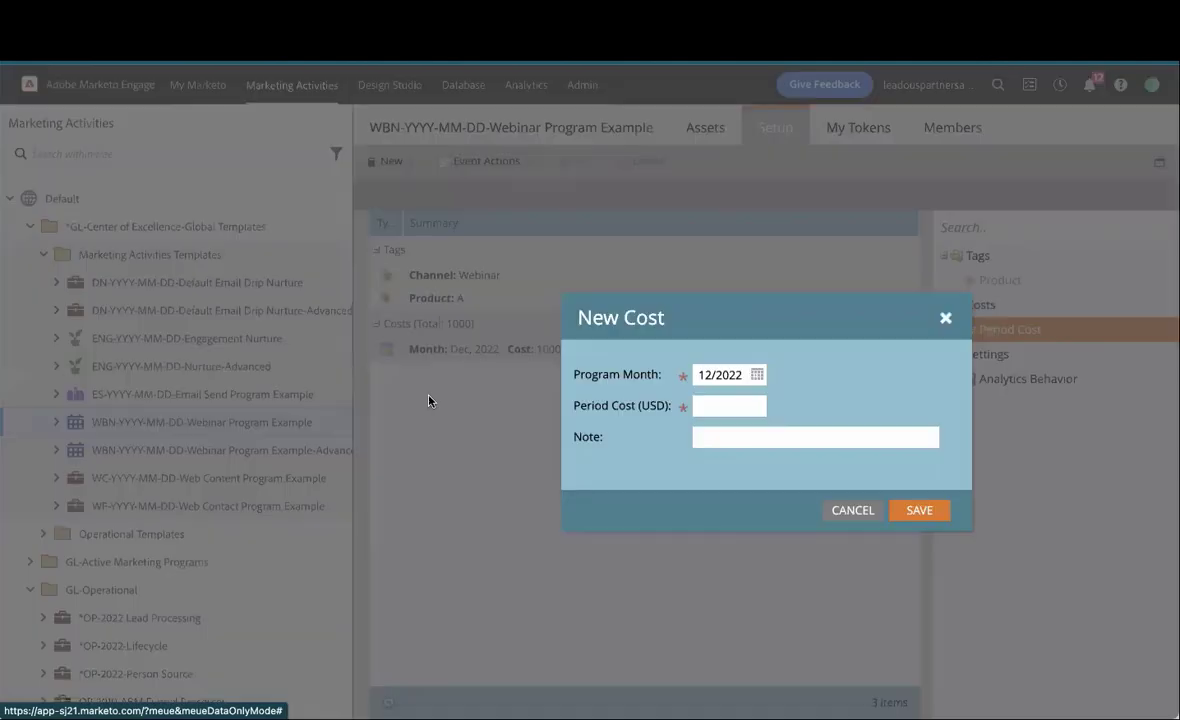
pyautogui.click(706, 406)
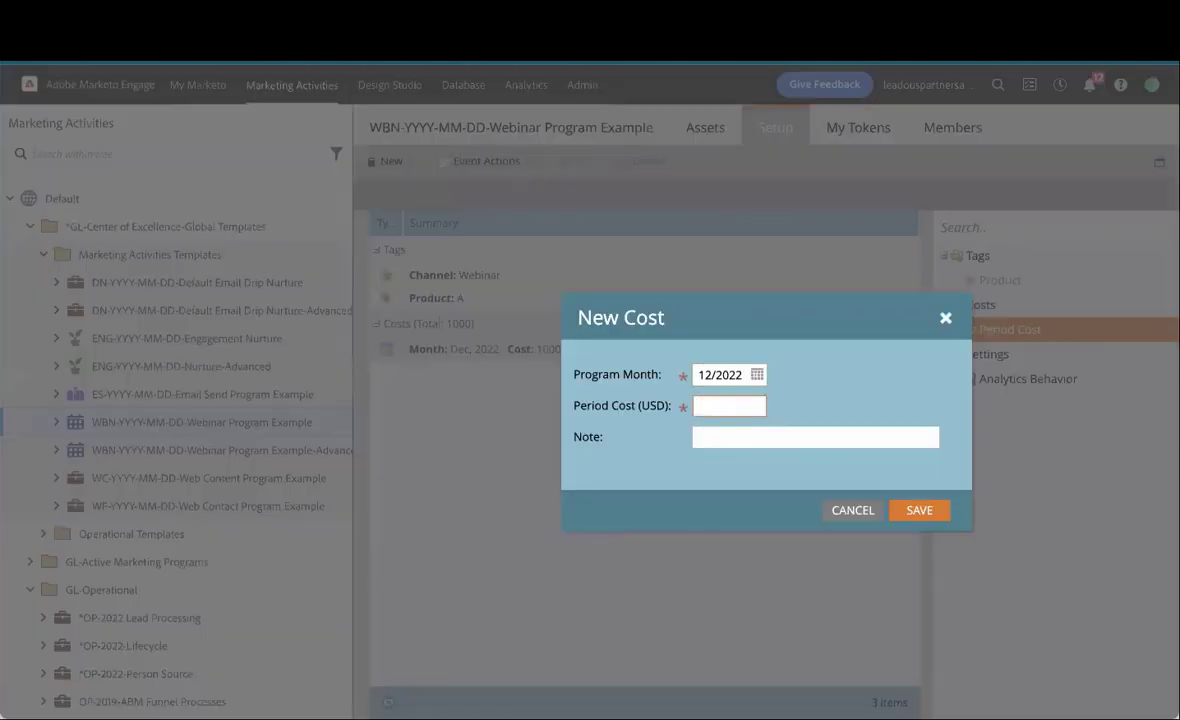
pyautogui.write('0')
pyautogui.moveTo(571, 374); pyautogui.dragTo(743, 375)
pyautogui.click(751, 374)
pyautogui.click(751, 350)
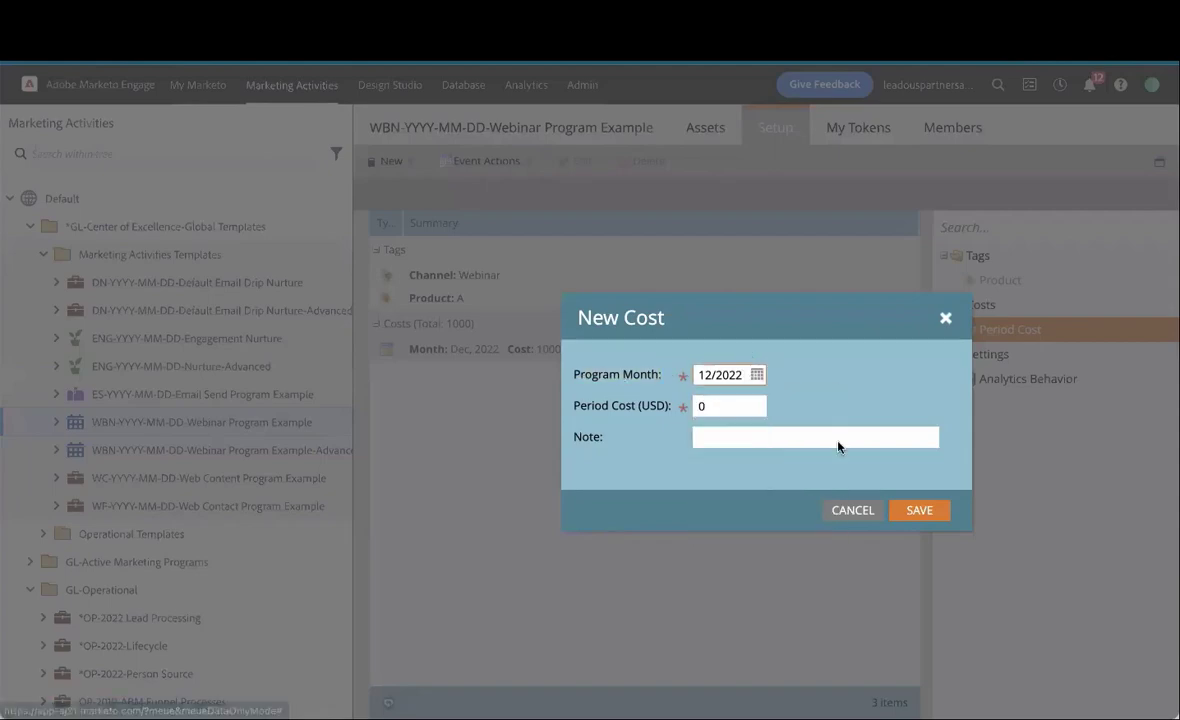
pyautogui.click(843, 511)
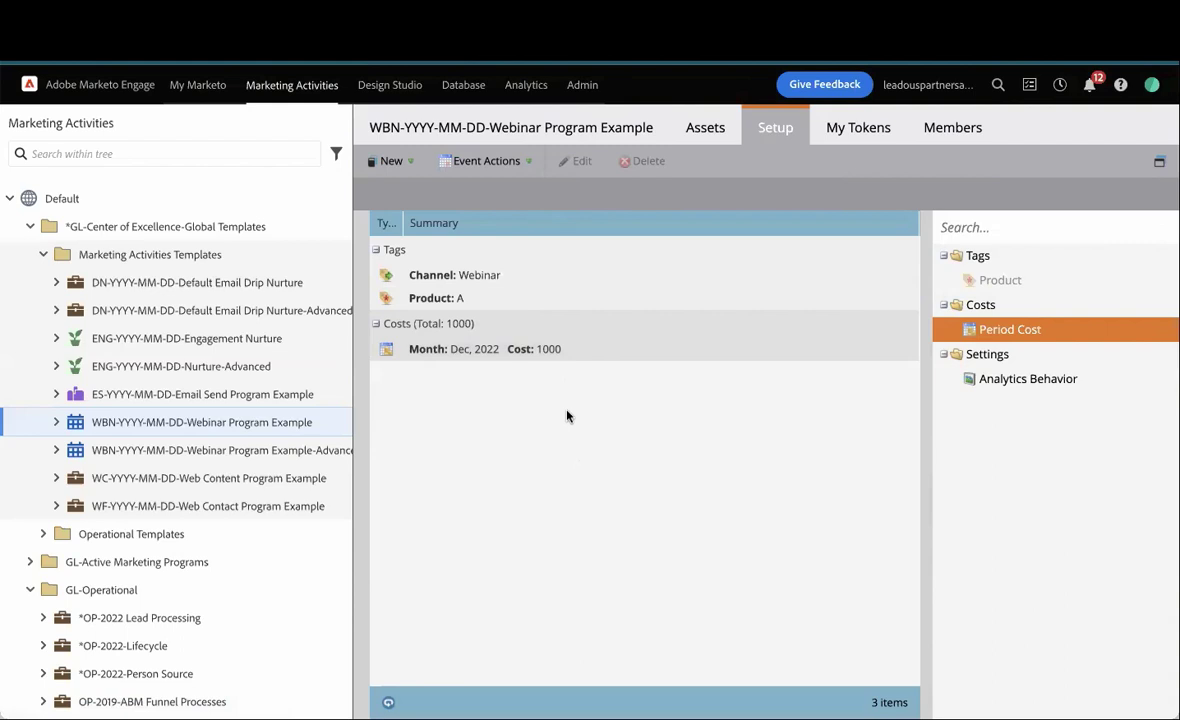
# Select the webinar program's existing December 2022 period cost, and switch to the Unlock Your Reports slide
pyautogui.click(550, 351)
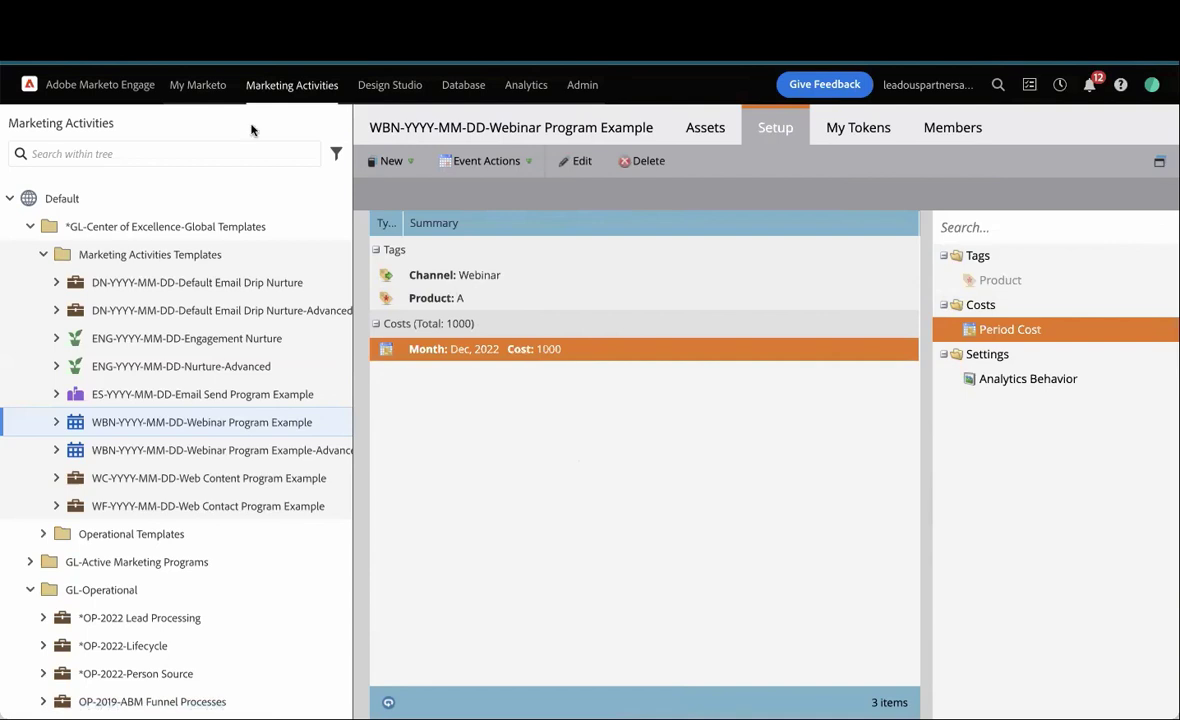
pyautogui.hotkey('alt', 'Tab')
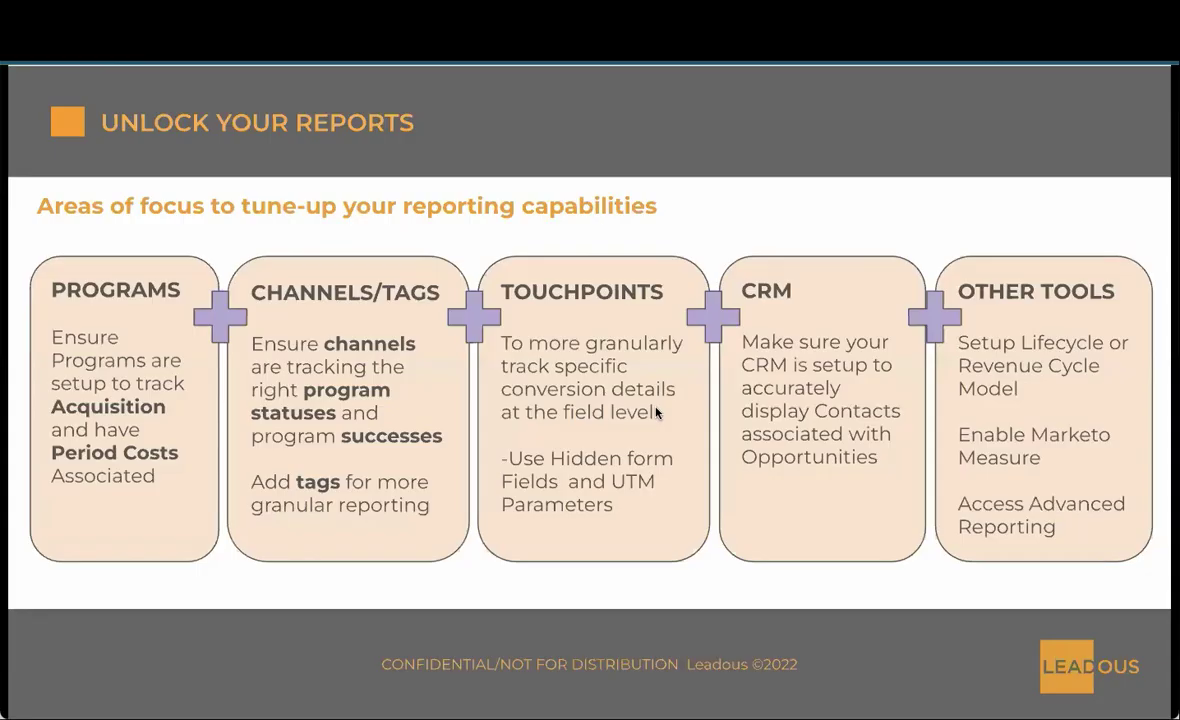
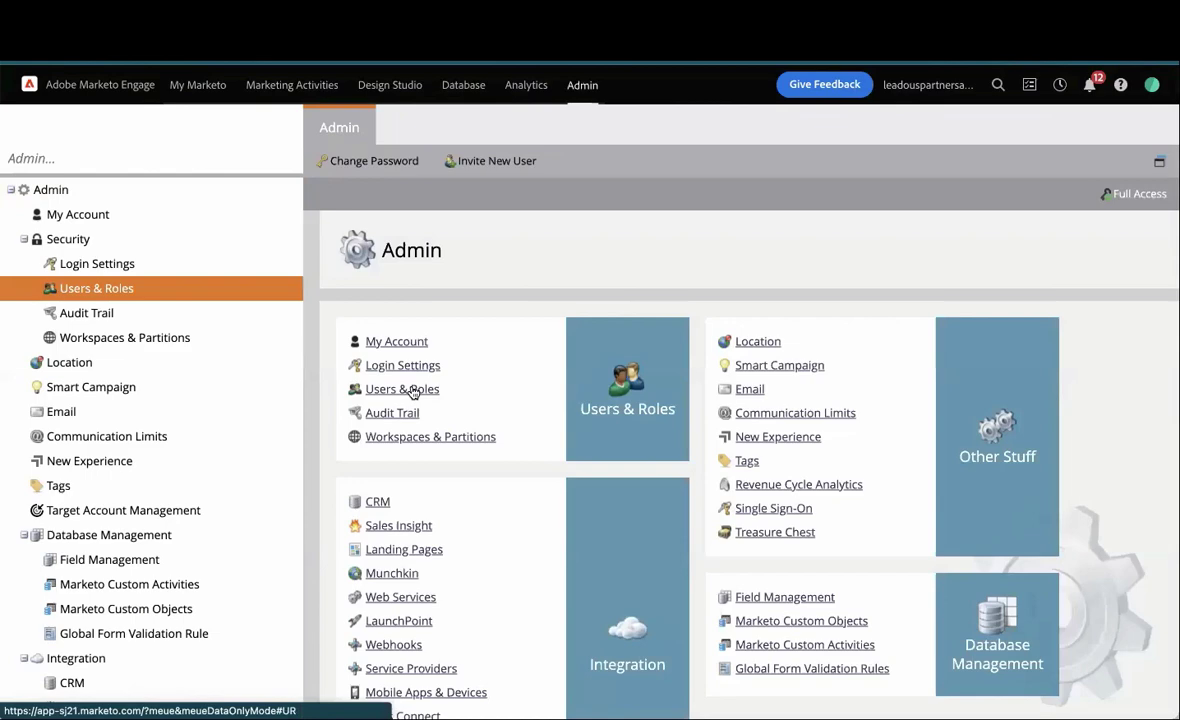
# Review the subscription's users and the defined roles in Users & Roles, selecting the Analytics User role
pyautogui.click(413, 392)
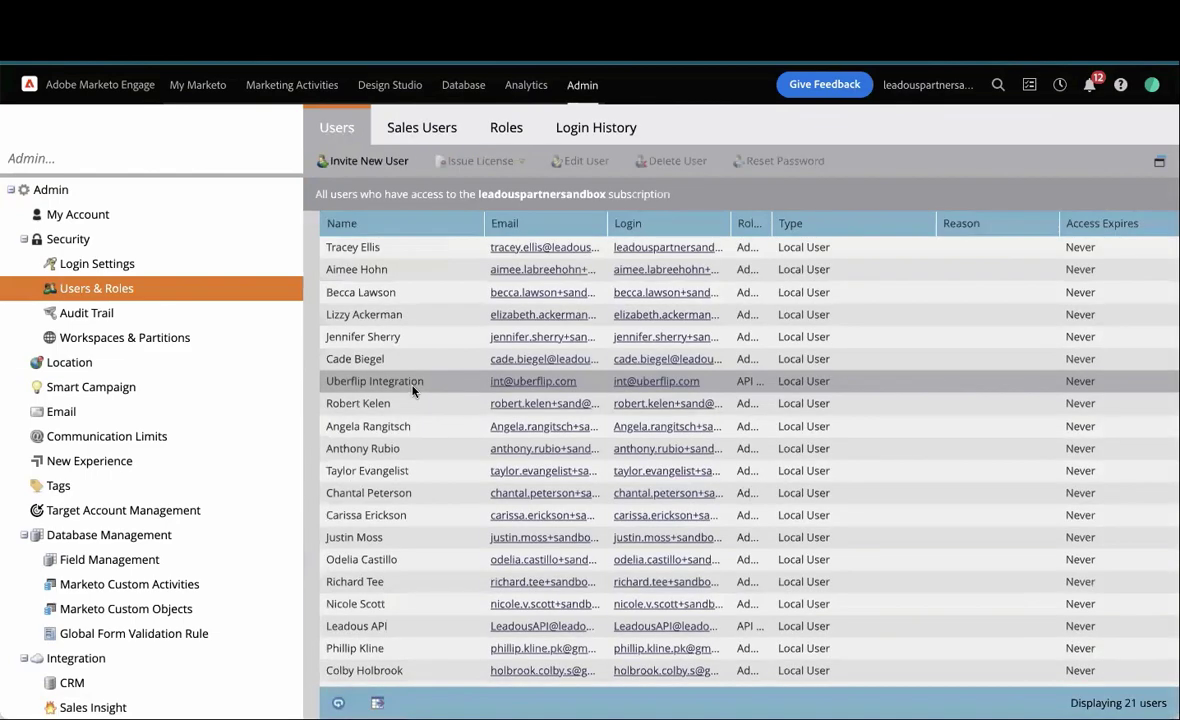
pyautogui.scroll(-1, 413, 390)
pyautogui.click(391, 262)
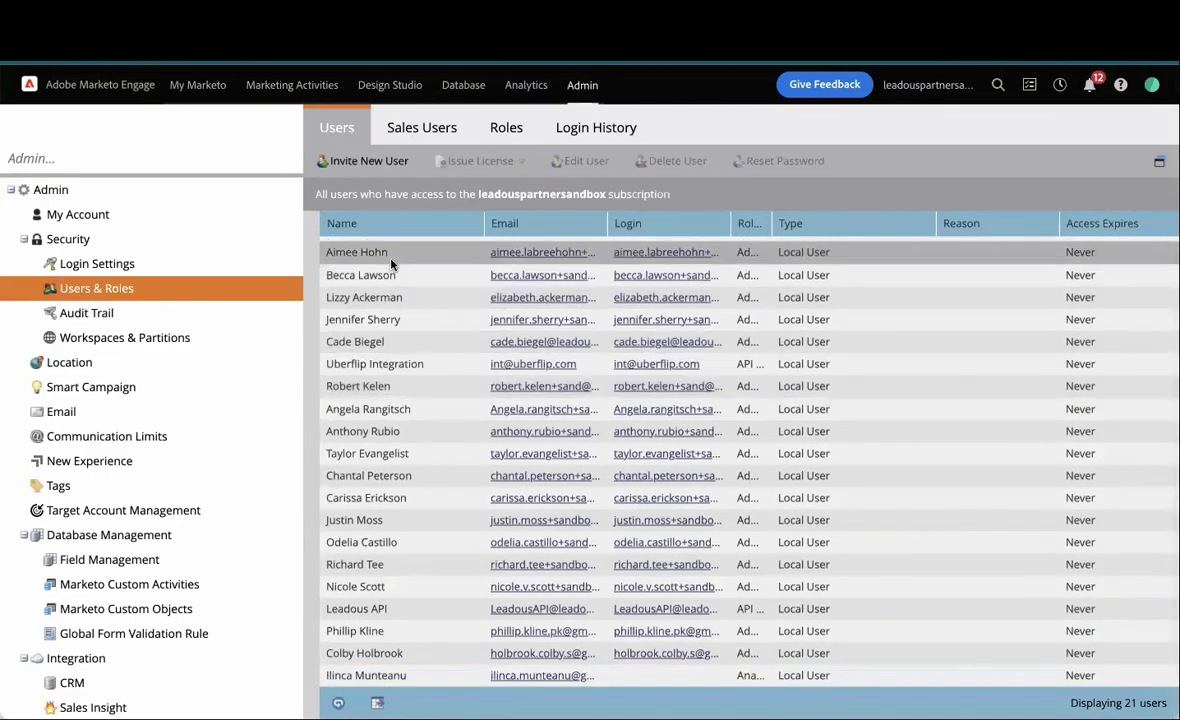
pyautogui.scroll(1, 391, 262)
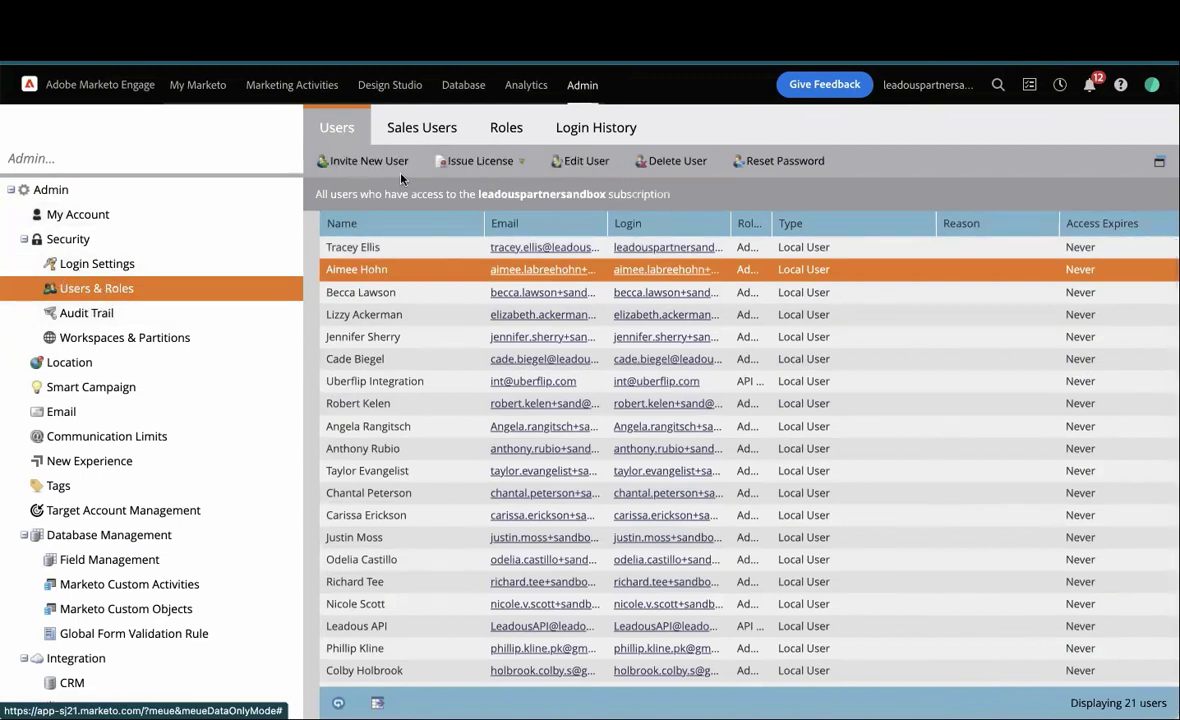
pyautogui.click(505, 128)
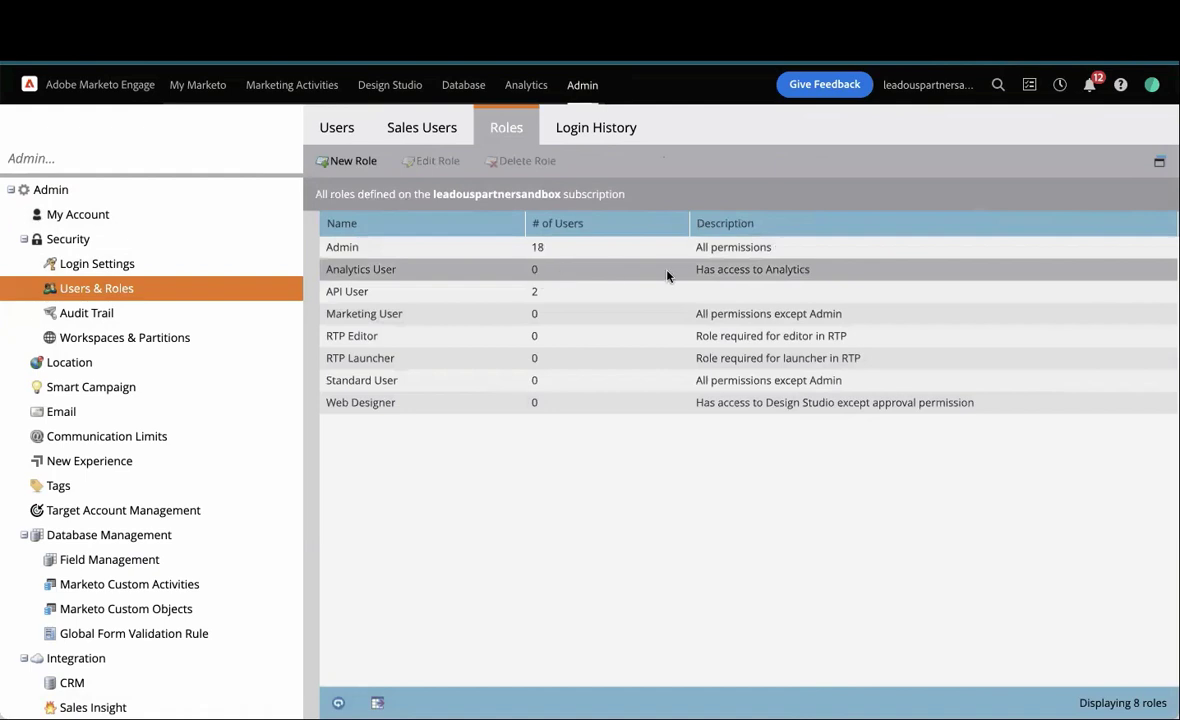
pyautogui.click(743, 274)
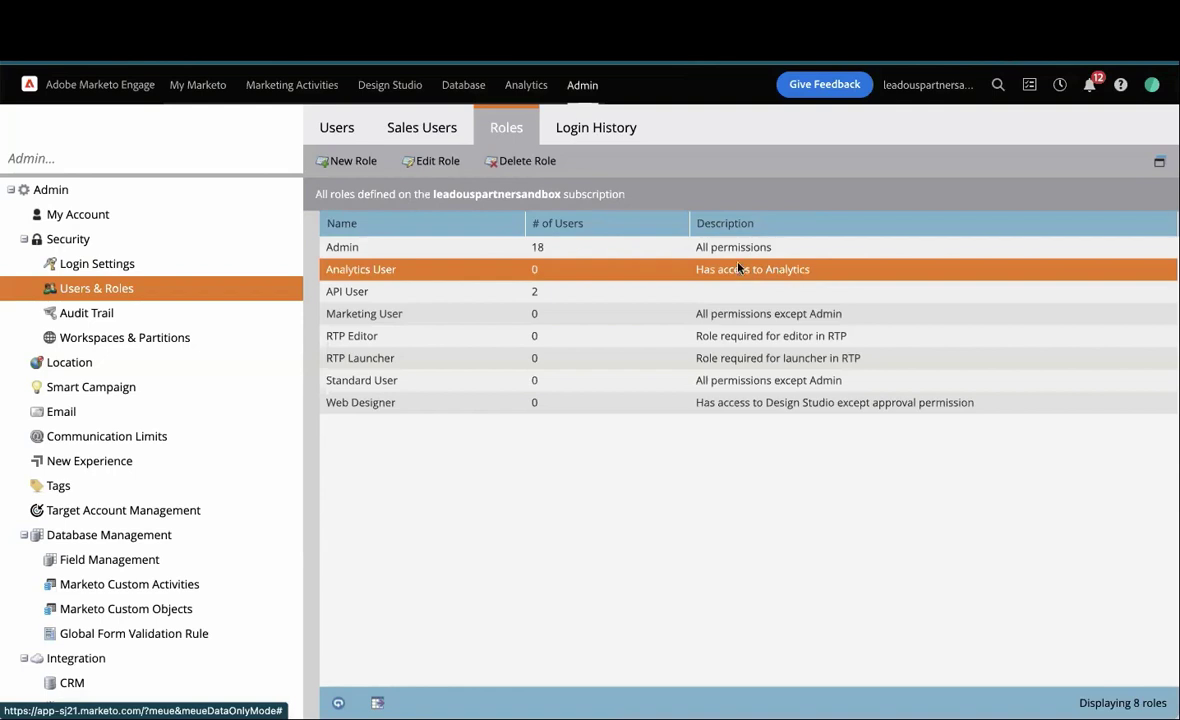
# List the people in the No Acquisition Program system smart list of the Default workspace database
pyautogui.click(455, 85)
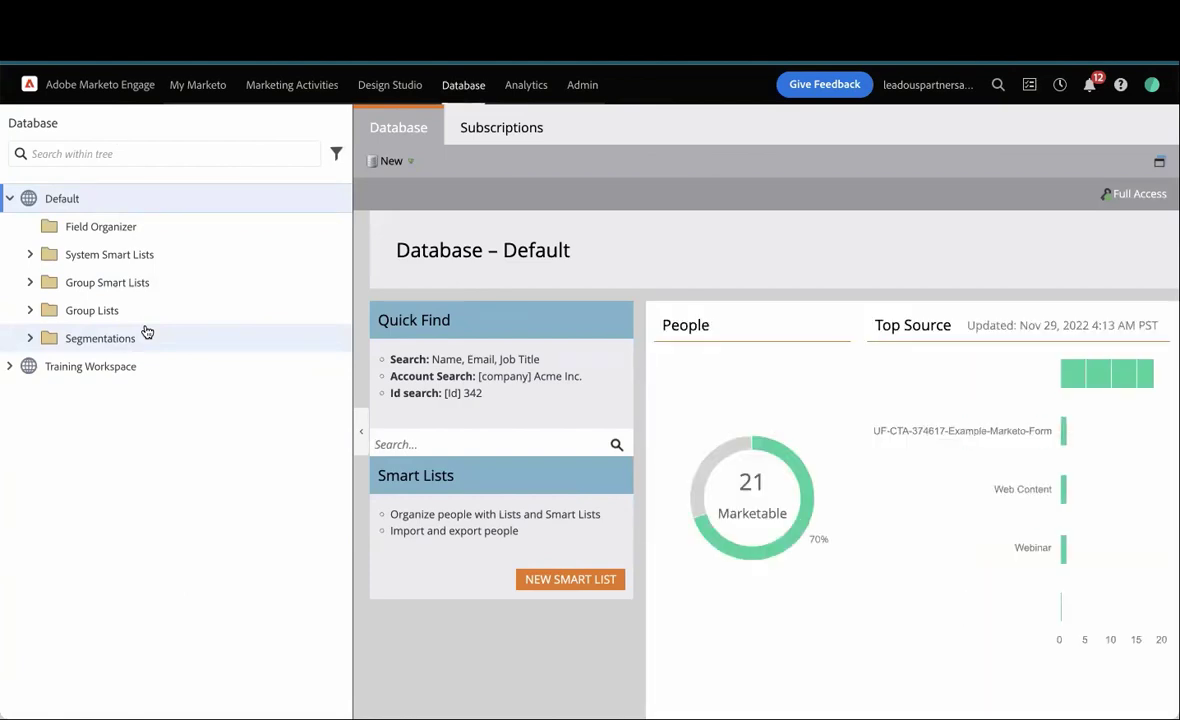
pyautogui.click(28, 257)
pyautogui.click(90, 282)
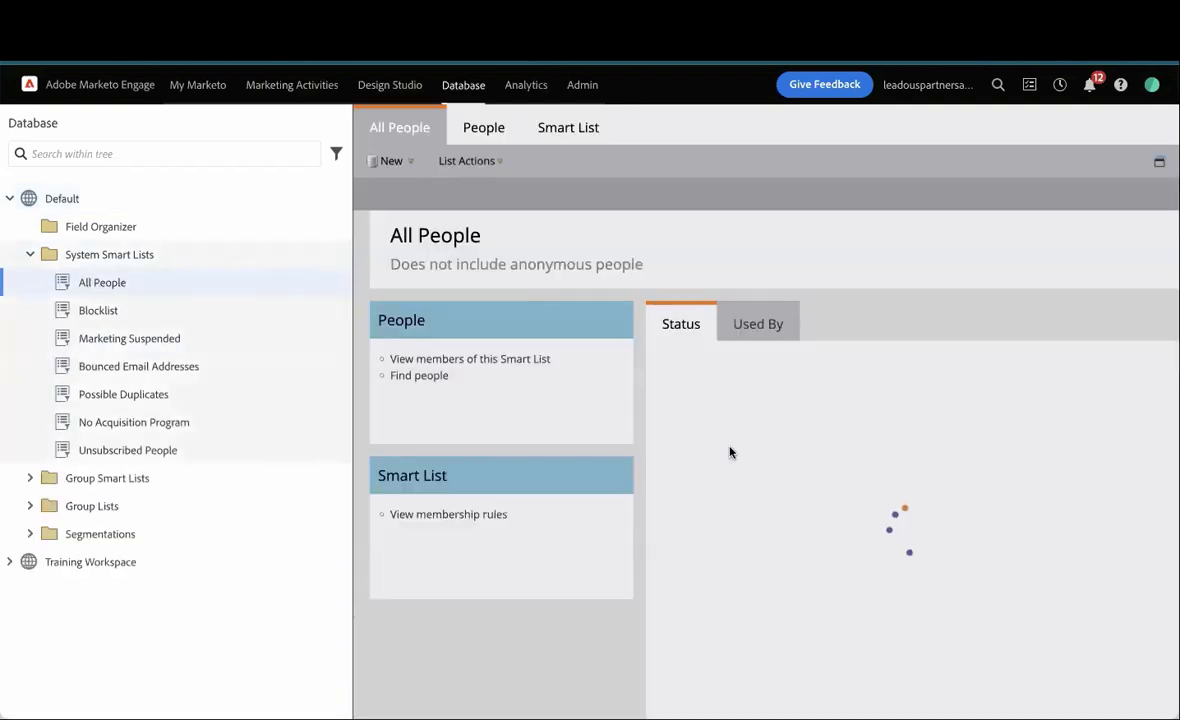
pyautogui.click(170, 424)
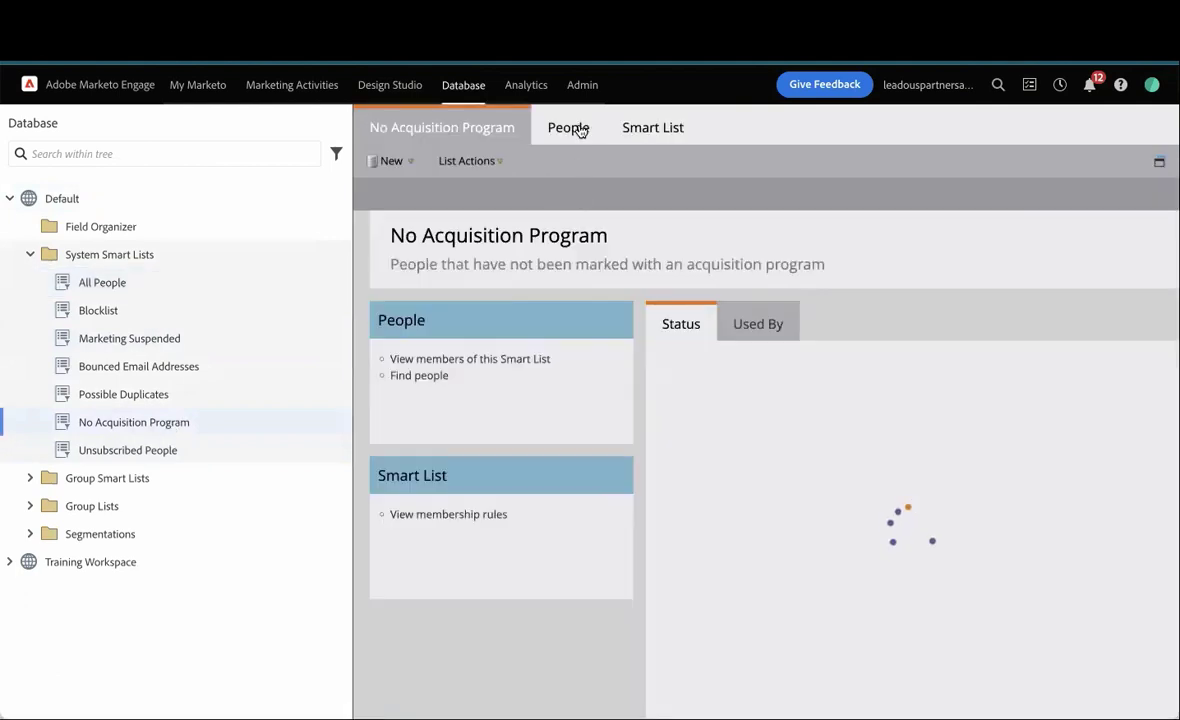
pyautogui.click(575, 127)
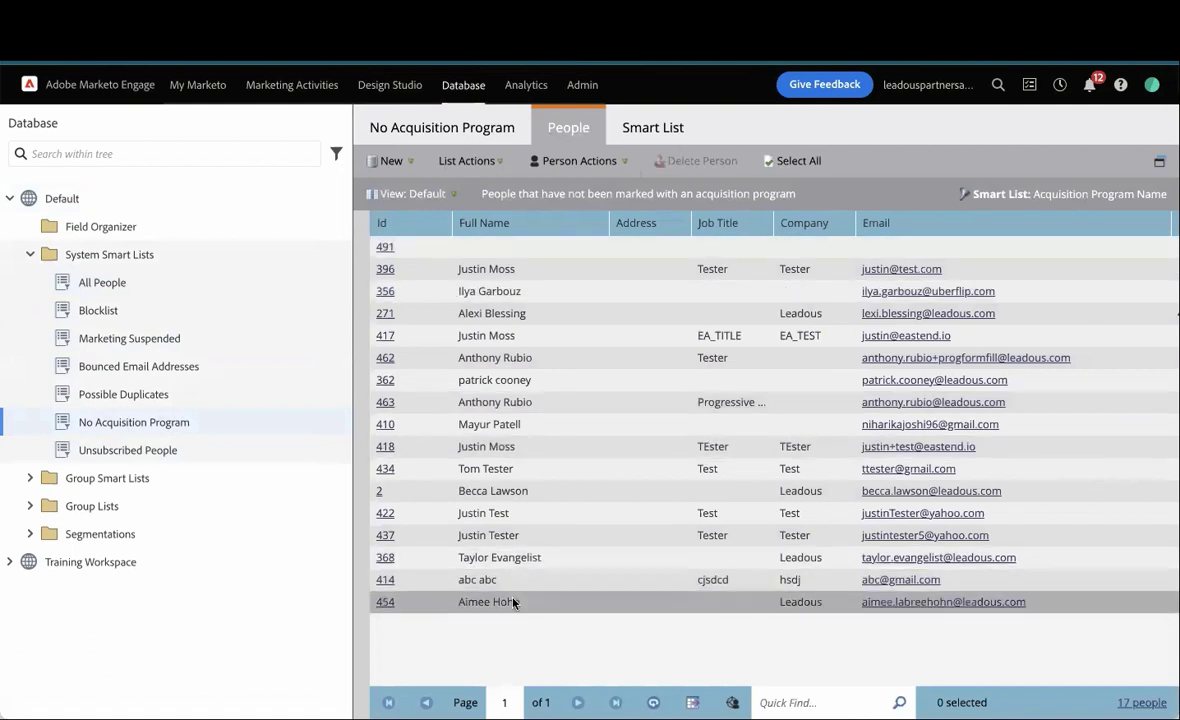
# Open the last listed person's record and examine its Info details for person source, original source and acquisition program fields
pyautogui.doubleClick(513, 602)
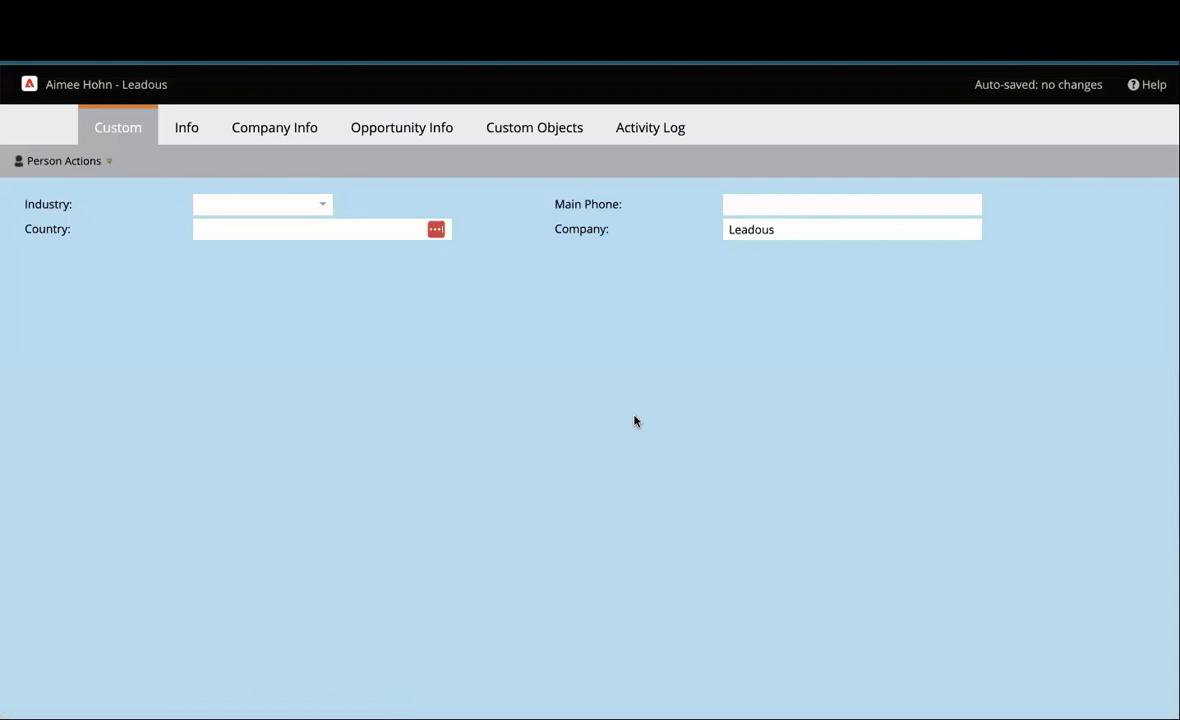
pyautogui.click(189, 128)
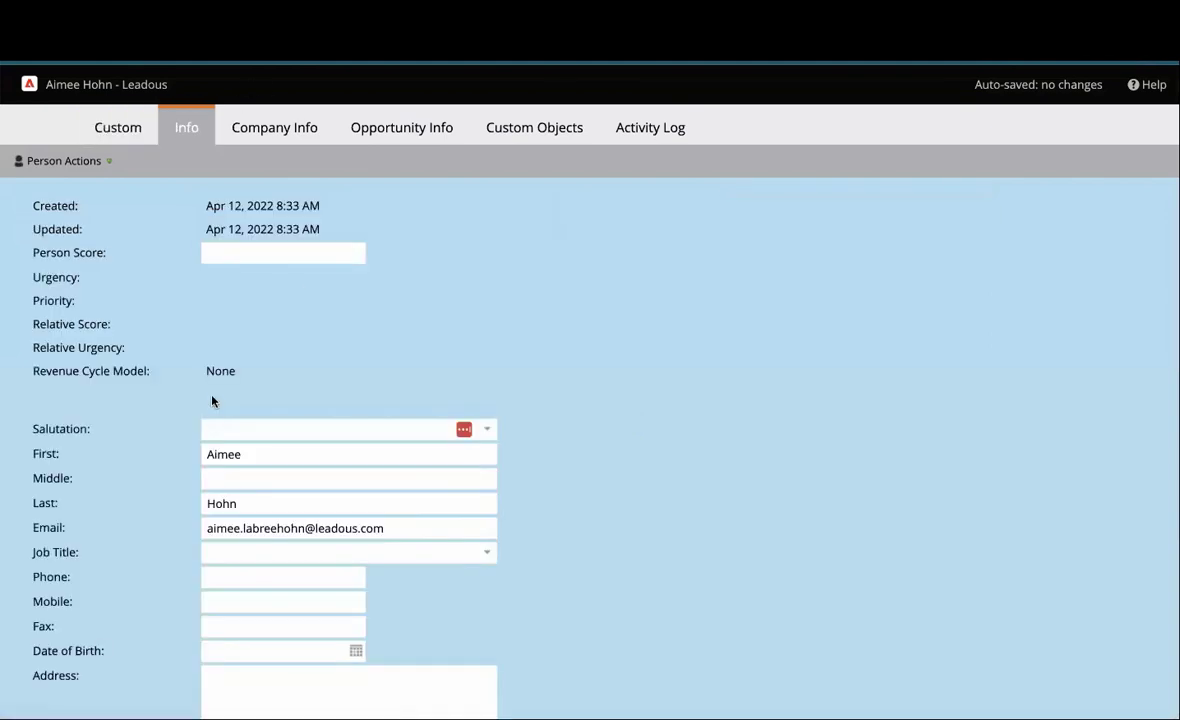
pyautogui.scroll(-1, 316, 345)
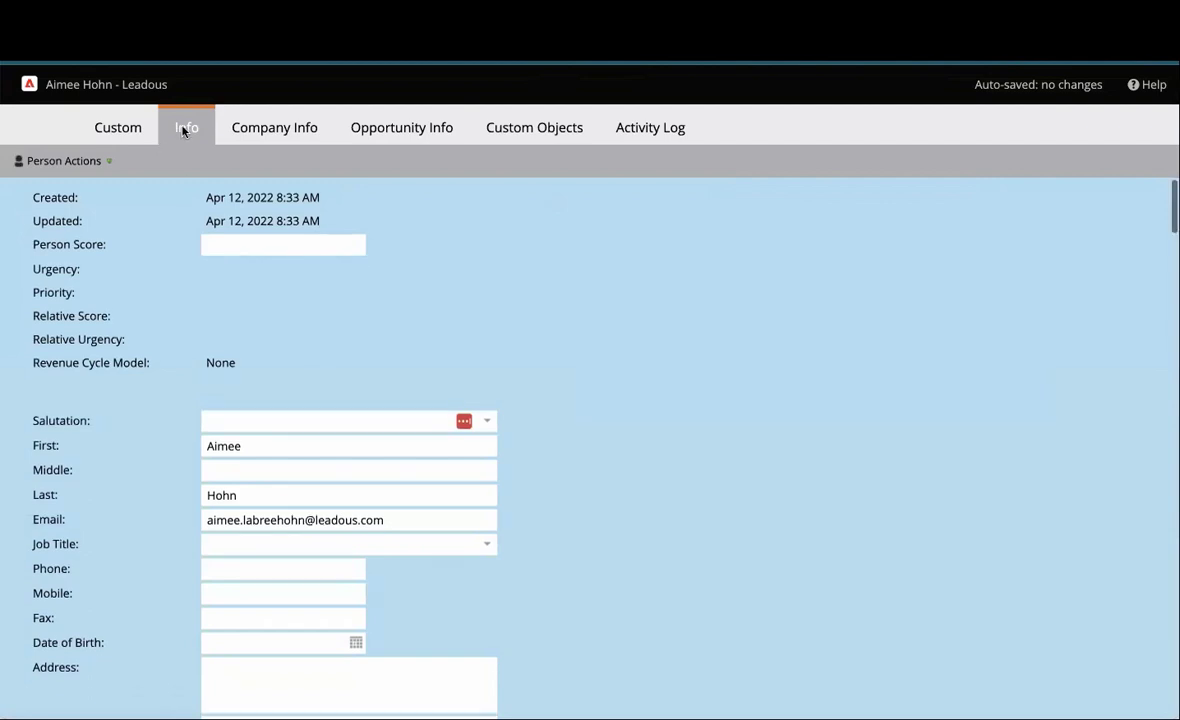
pyautogui.scroll(-5, 266, 343)
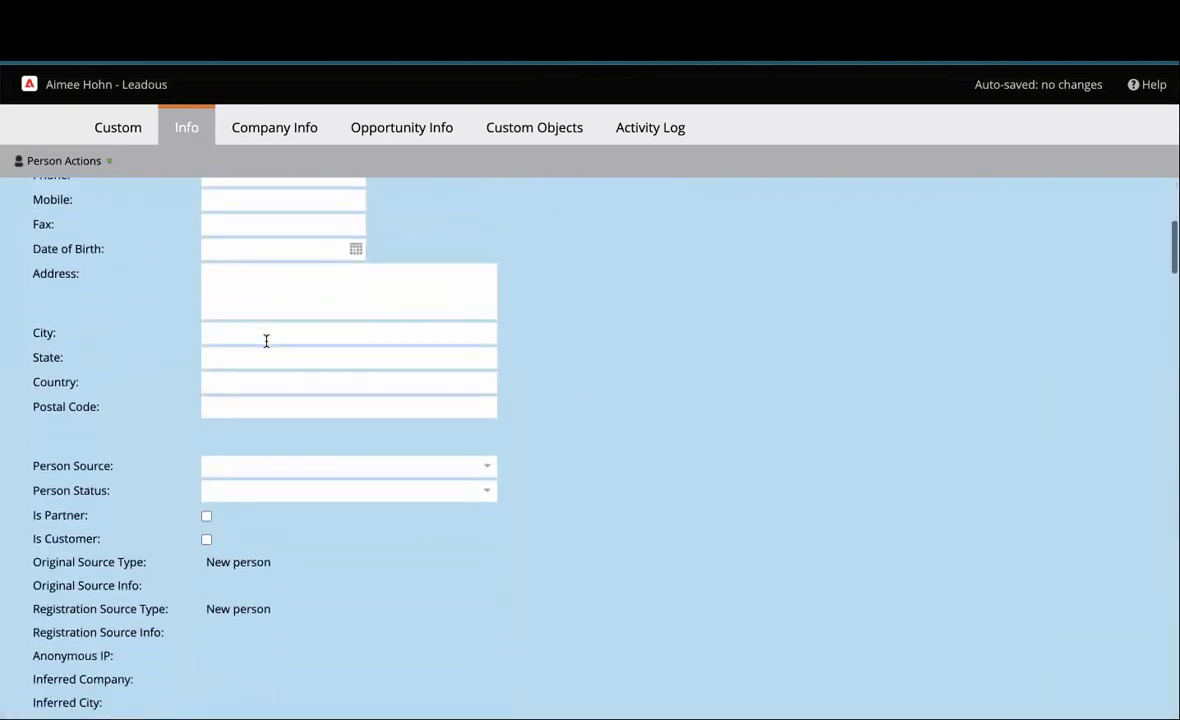
pyautogui.scroll(-3, 266, 341)
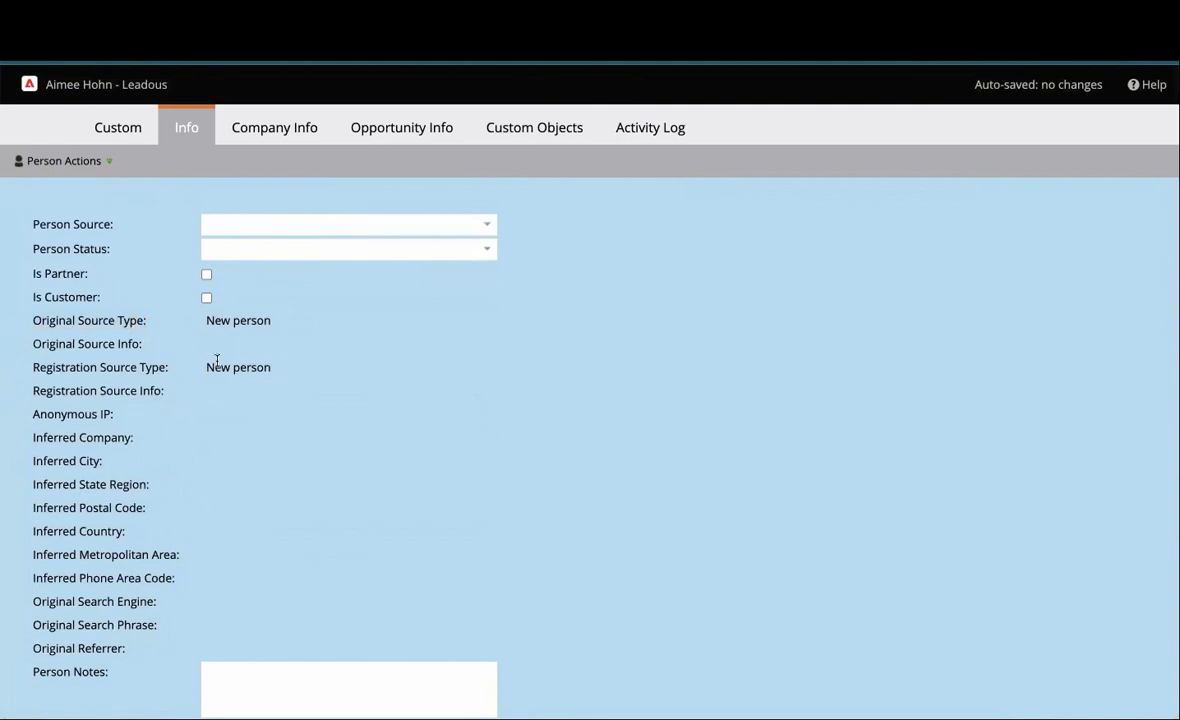
pyautogui.scroll(-2, 266, 435)
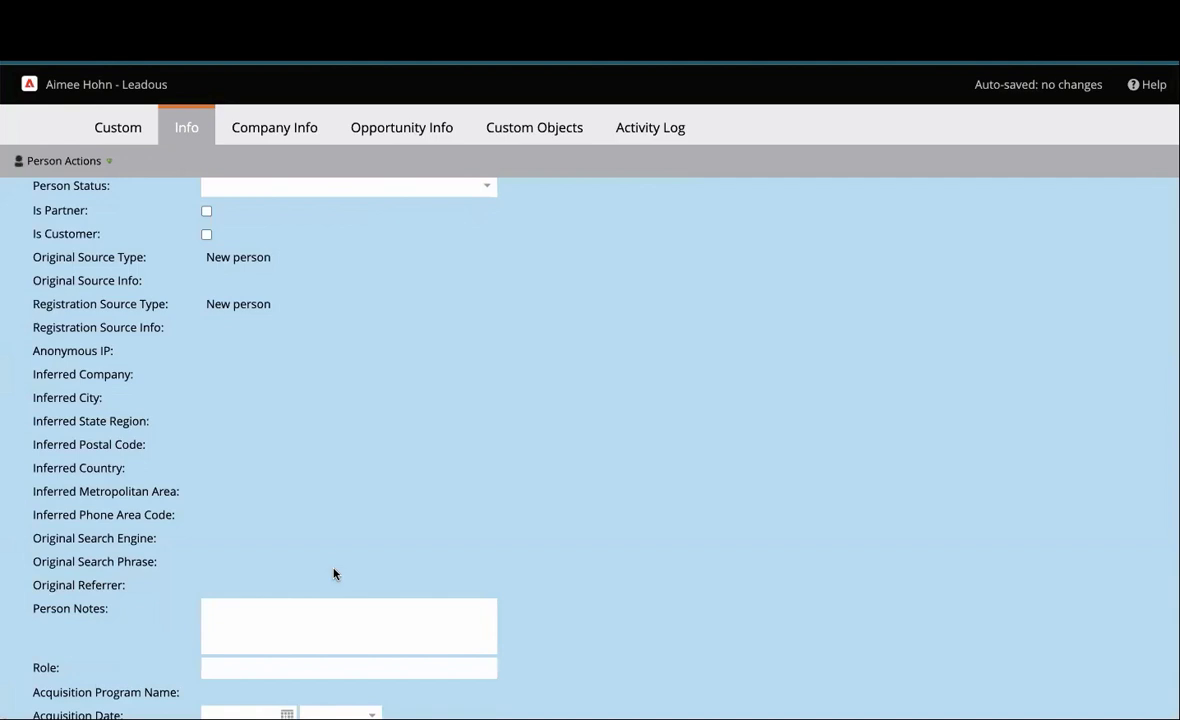
pyautogui.scroll(3, 334, 573)
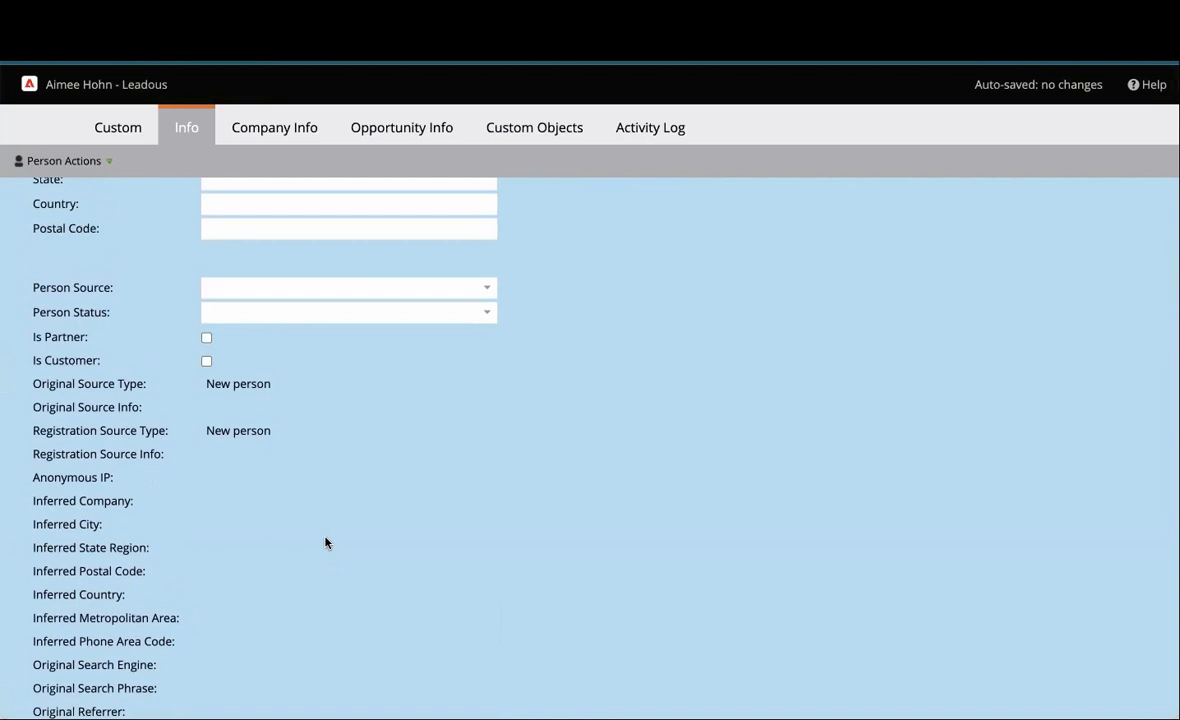
pyautogui.scroll(10, 325, 543)
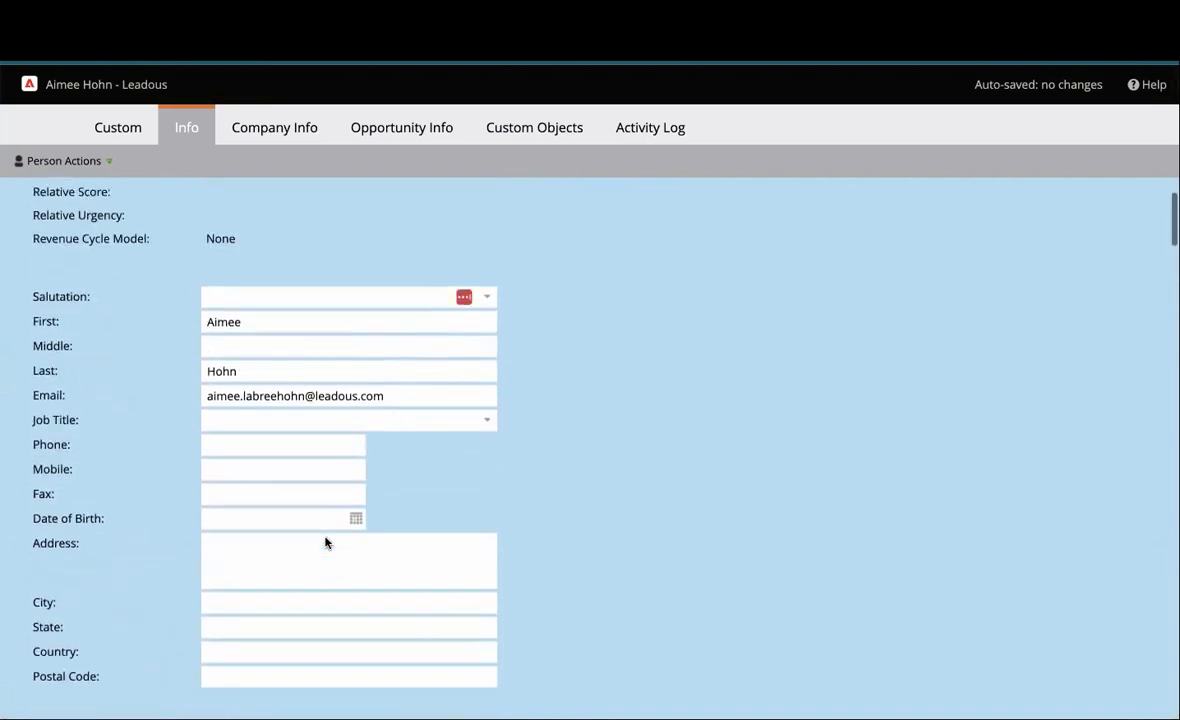
pyautogui.scroll(3, 325, 543)
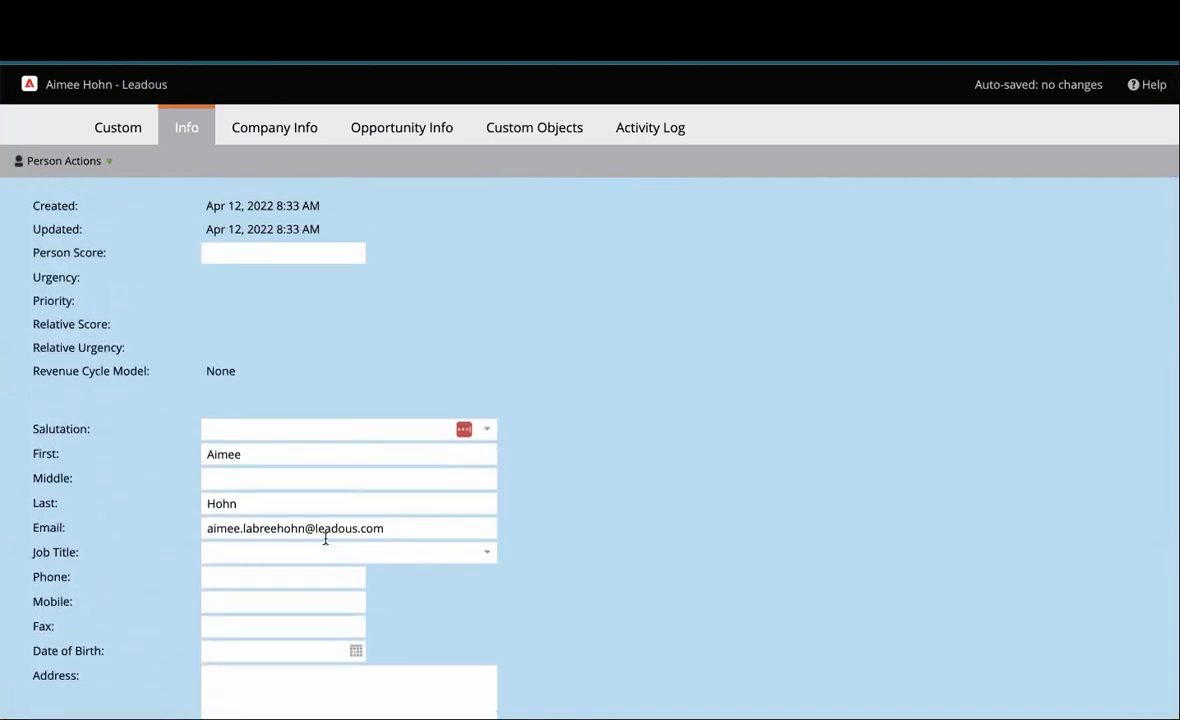